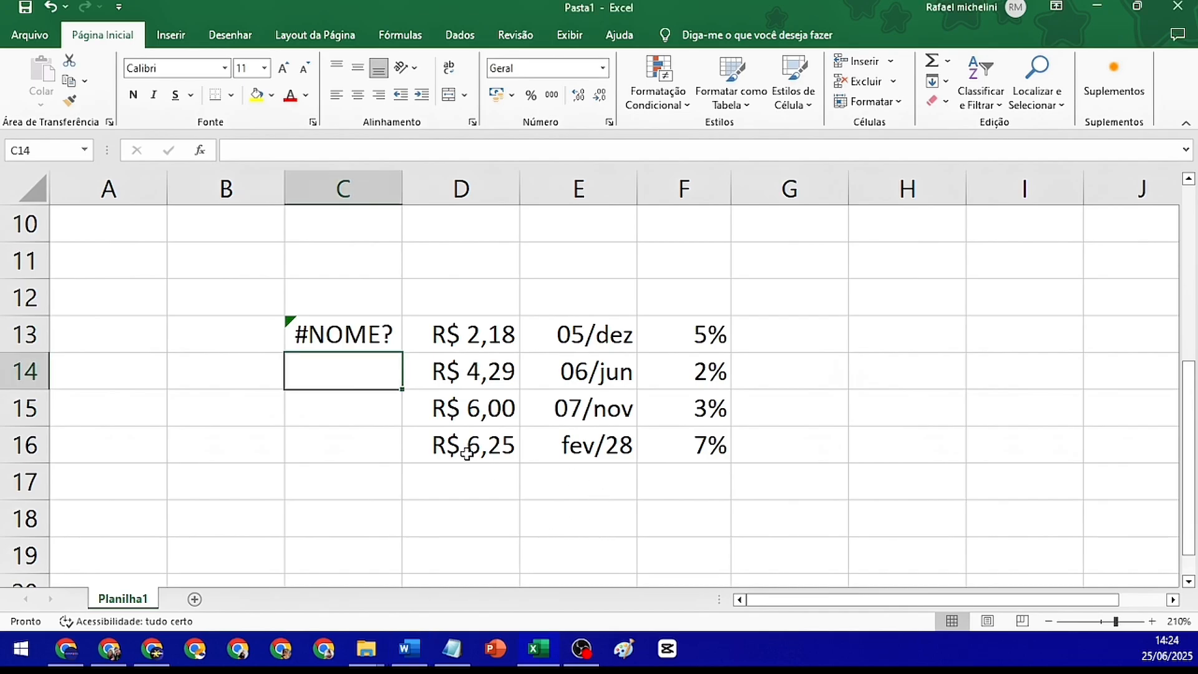
Enter the labels "ProcV" in cell C18 and "Concatenar" in cell C19, below the existing data
{"action": "scroll", "coordinate": [449, 437], "scroll_direction": "down", "scroll_amount": 2}
{"action": "left_click", "coordinate": [367, 309]}
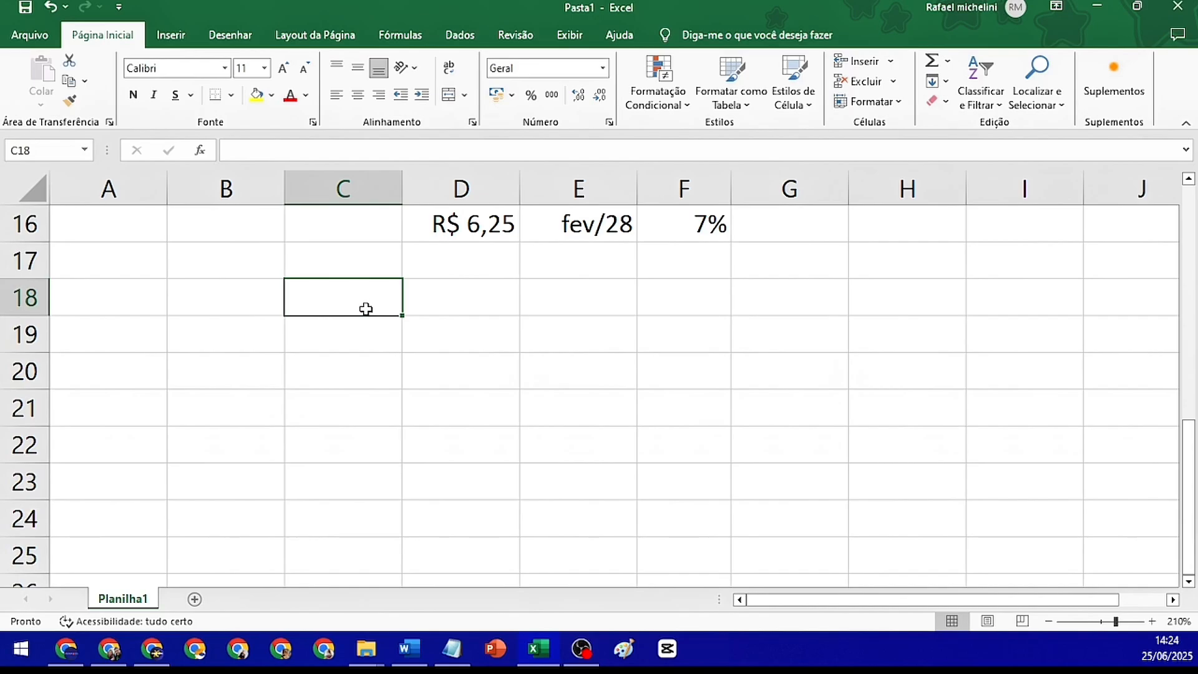
{"action": "type", "text": "ProcV"}
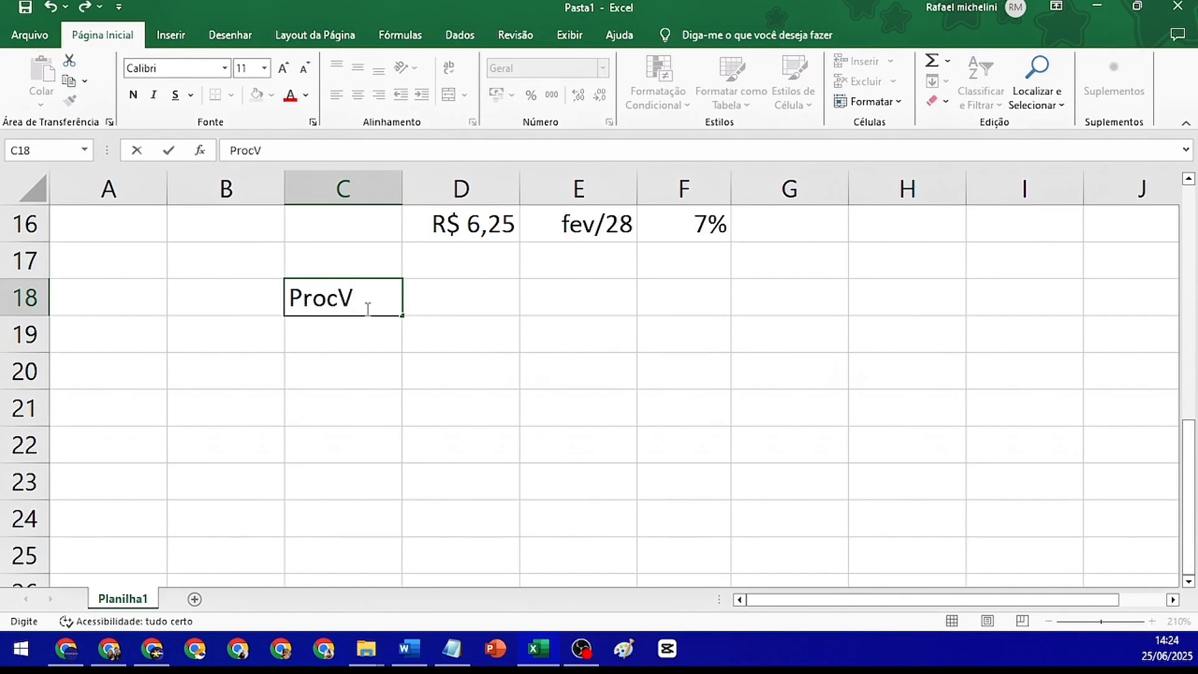
{"action": "key", "text": "Return"}
{"action": "type", "text": "Co"}
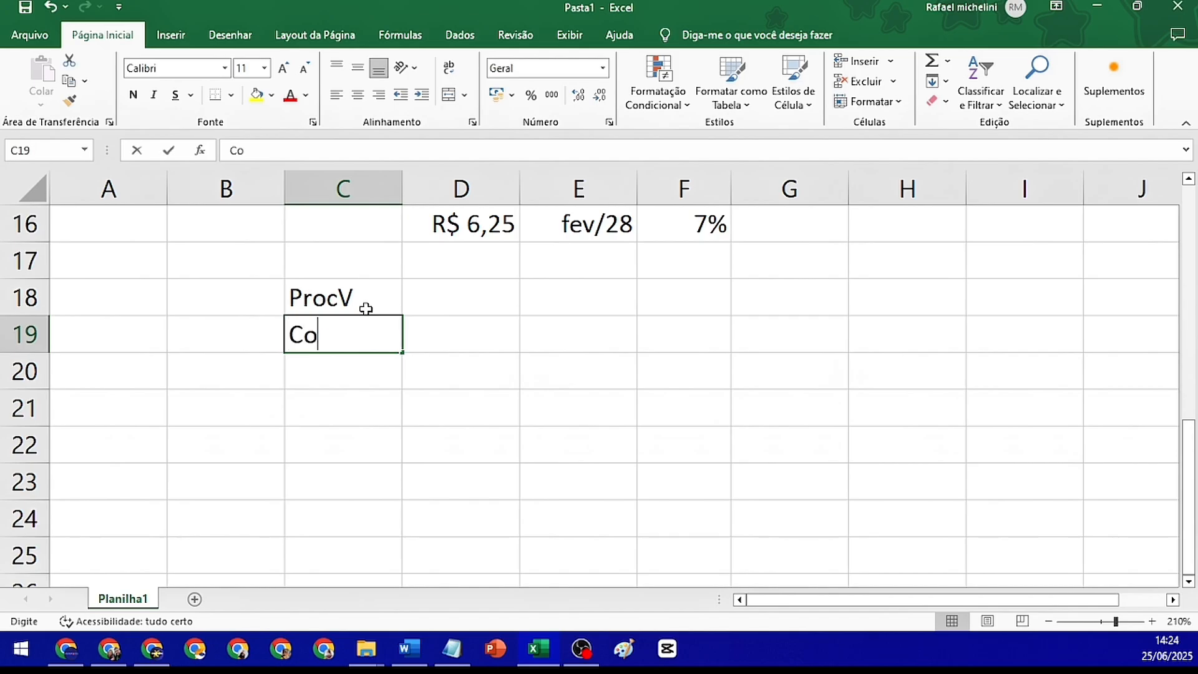
{"action": "type", "text": "ncatenar"}
{"action": "key", "text": "Return"}
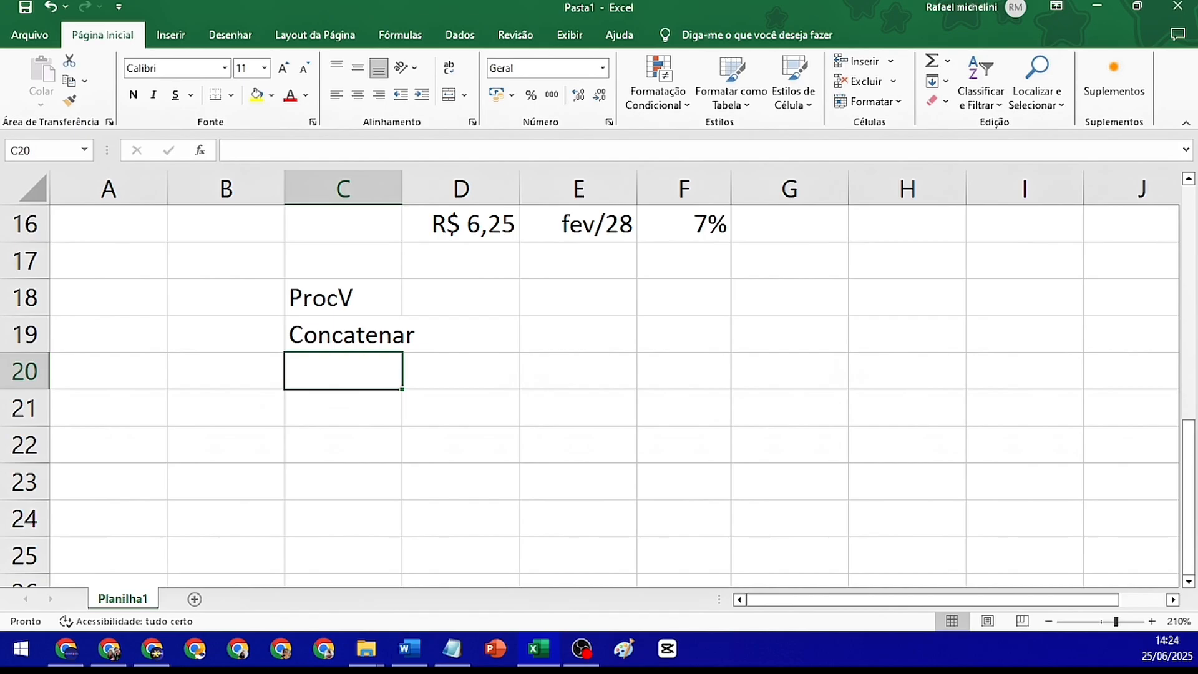
Auto-fit the width of column C to its longest entry
{"action": "key", "text": "alt+Tab"}
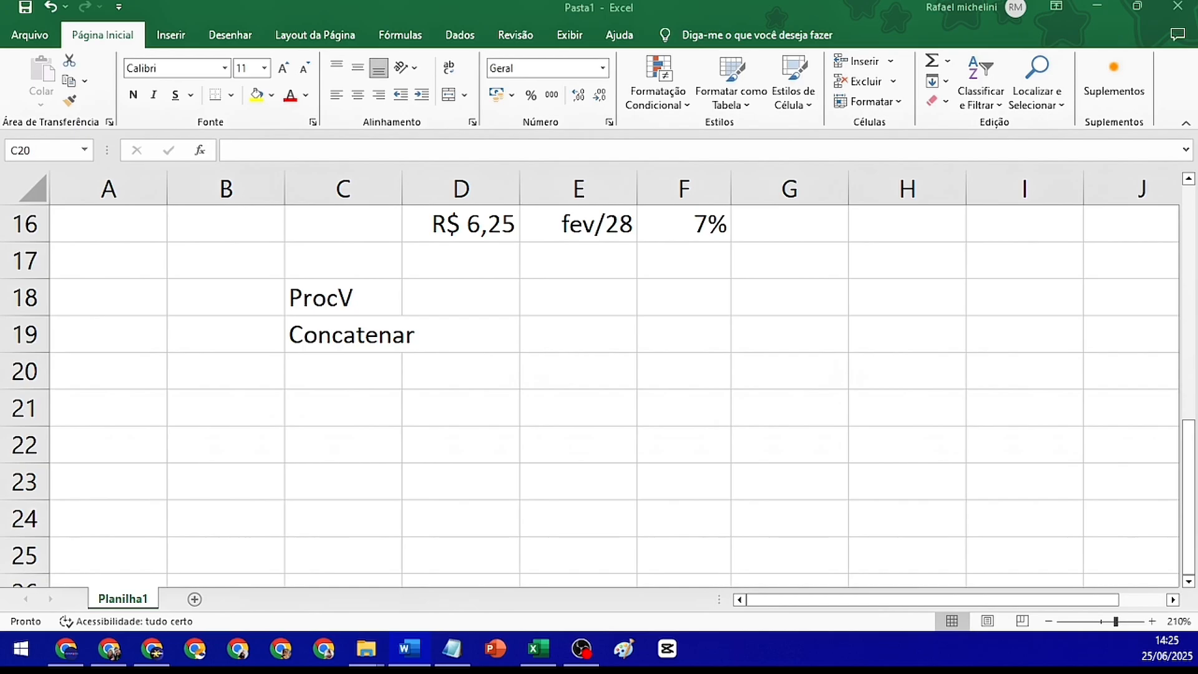
{"action": "double_click", "coordinate": [402, 190]}
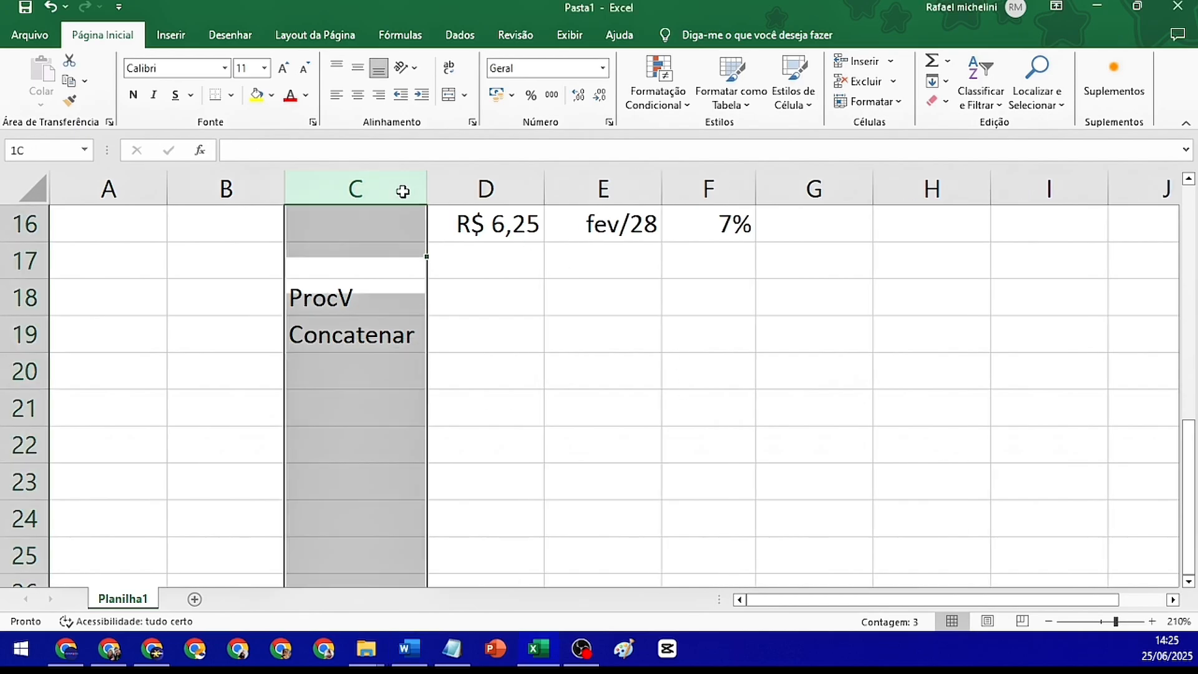
{"action": "left_click", "coordinate": [393, 358]}
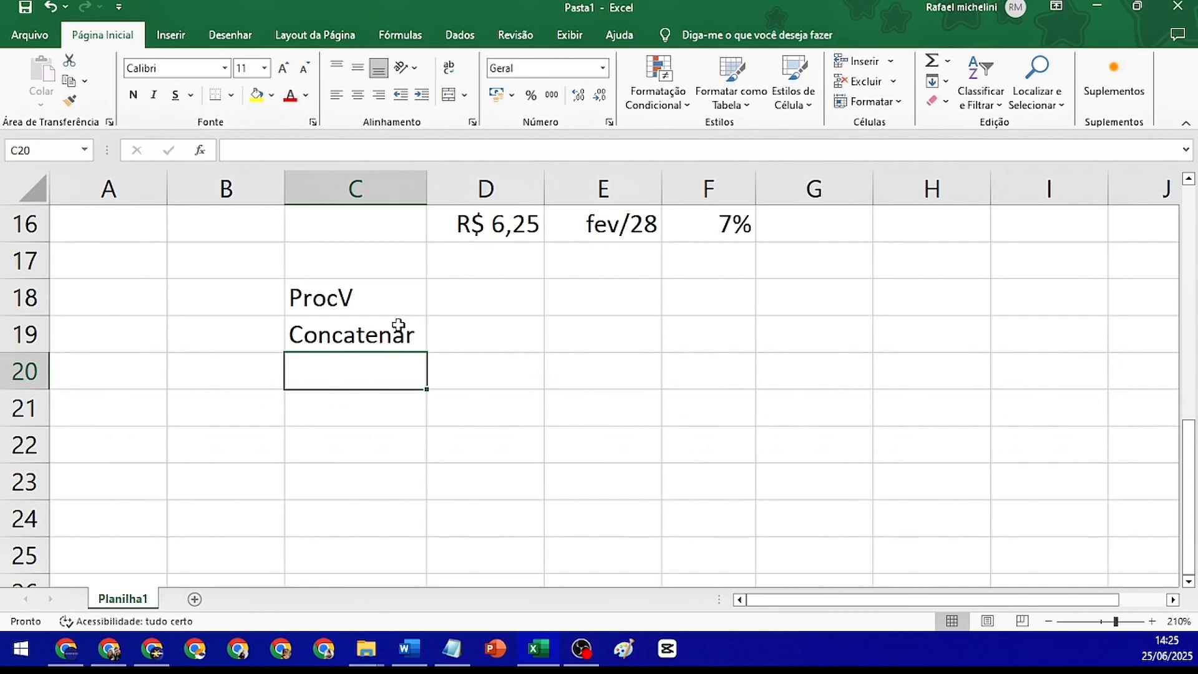
Describe Concatenar in cell D19 with the text "é a formula usada para juntar informações entre celulas"
{"action": "left_click", "coordinate": [368, 329]}
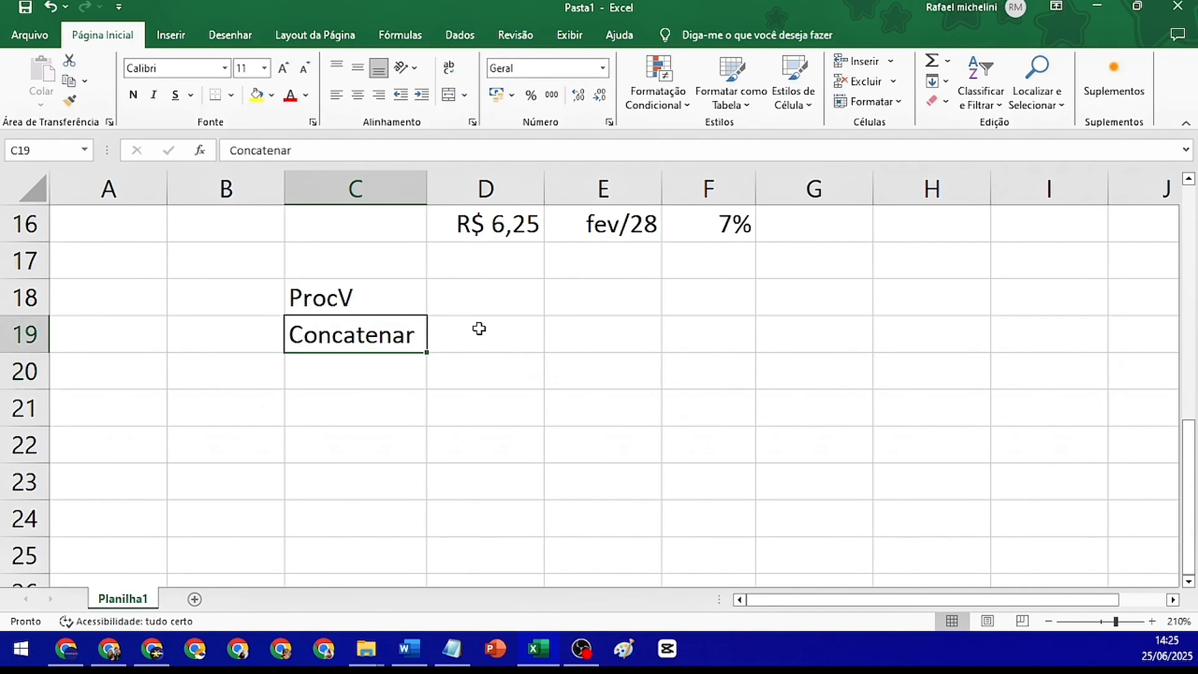
{"action": "left_click", "coordinate": [458, 338]}
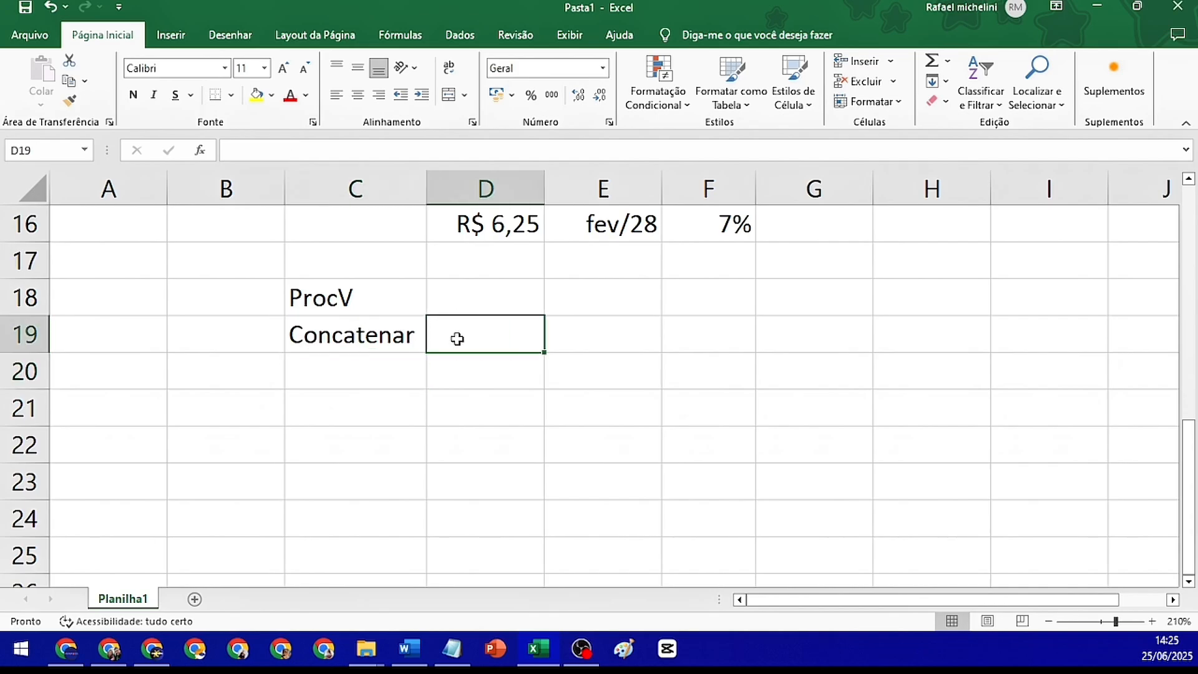
{"action": "type", "text": "é a "}
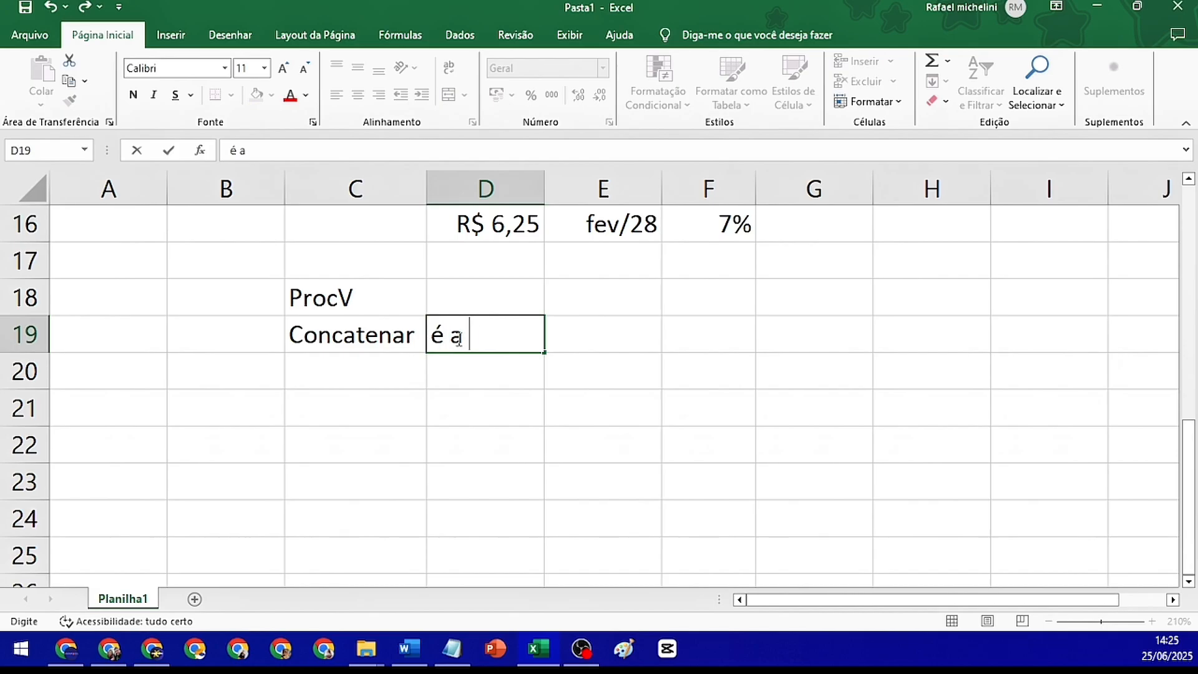
{"action": "type", "text": "formu"}
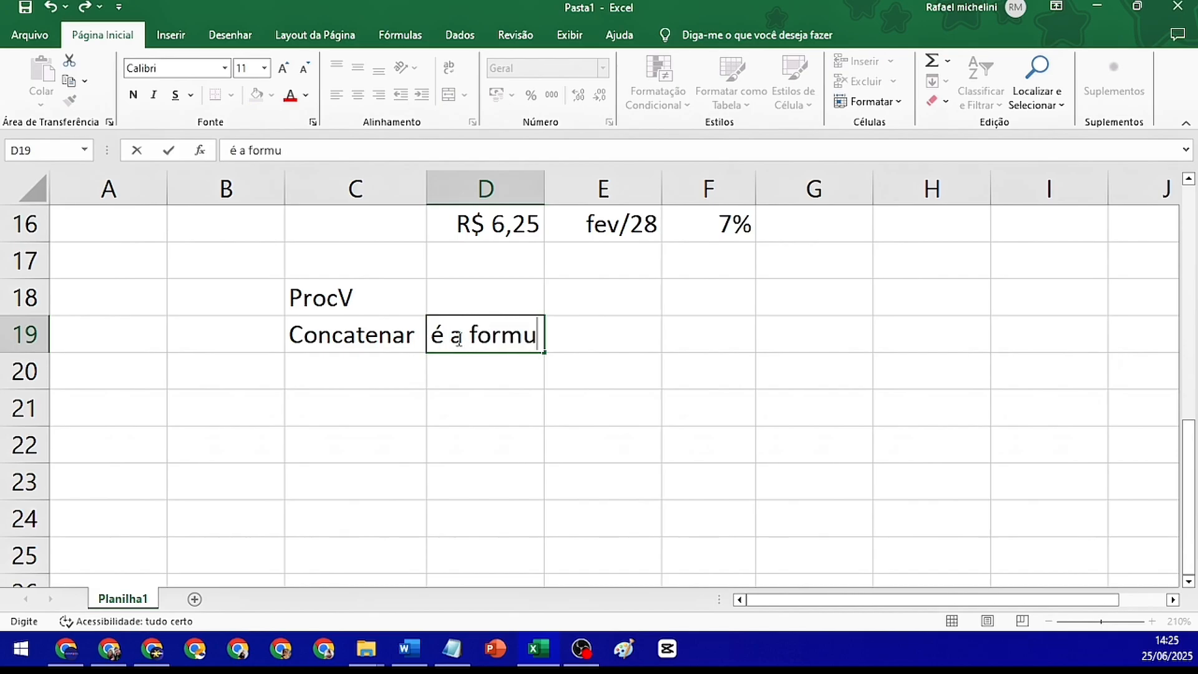
{"action": "type", "text": "la usada para j"}
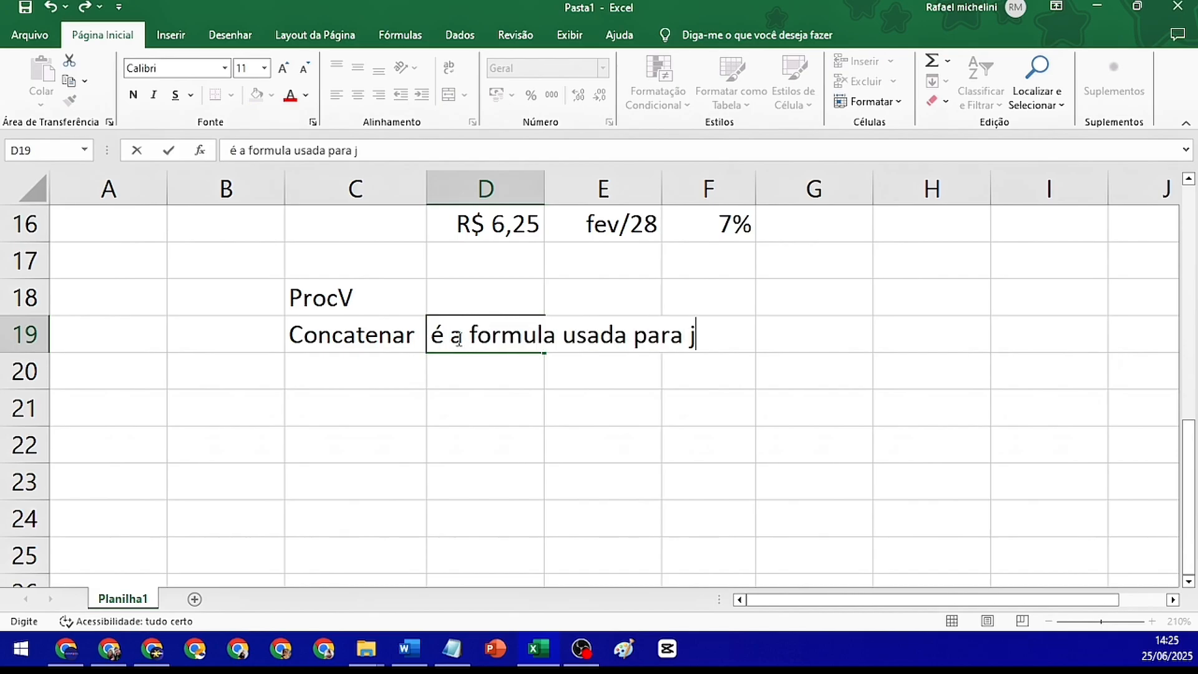
{"action": "type", "text": "untar informaçõe"}
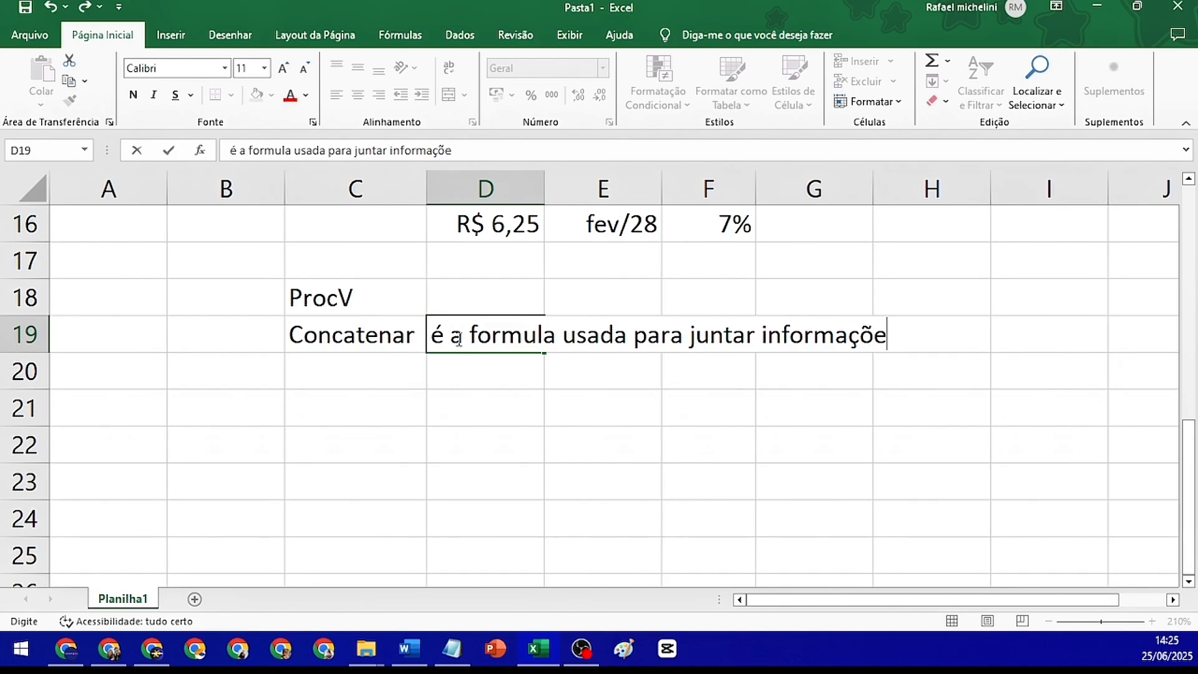
{"action": "type", "text": "s entre celulas"}
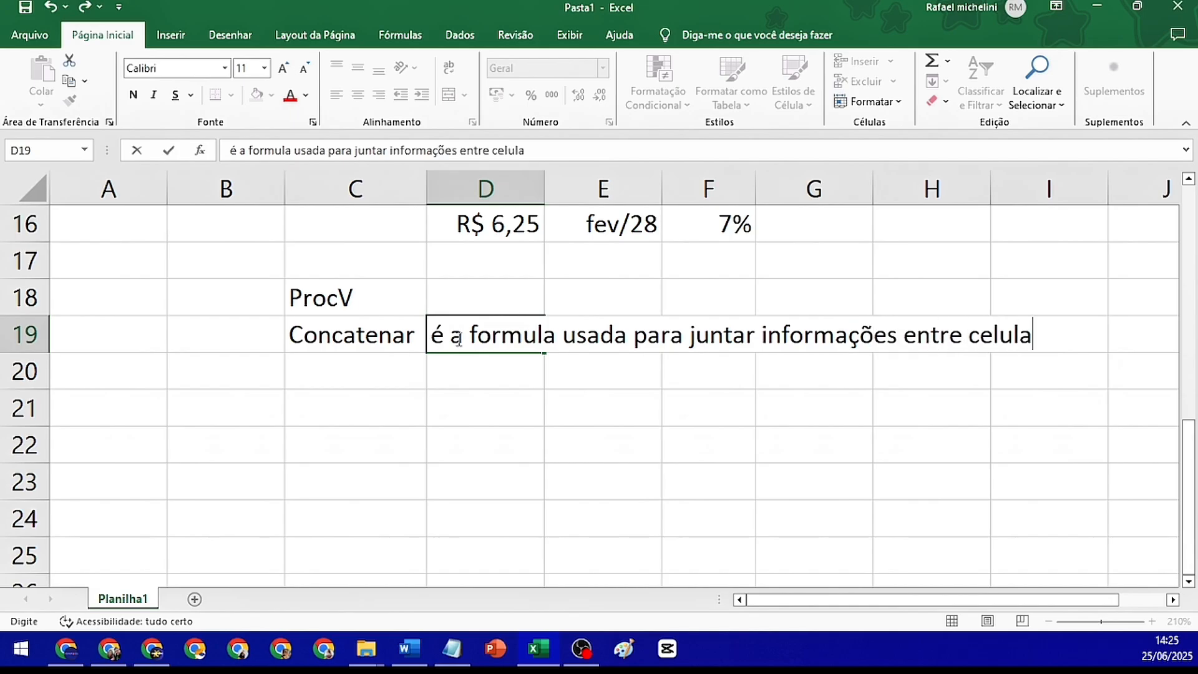
{"action": "key", "text": "Return"}
Describe ProcV in cell D18 with the text "é a formula para procurar uma informação dentro de uma planilha"
{"action": "key", "text": "Up"}
{"action": "key", "text": "Up"}
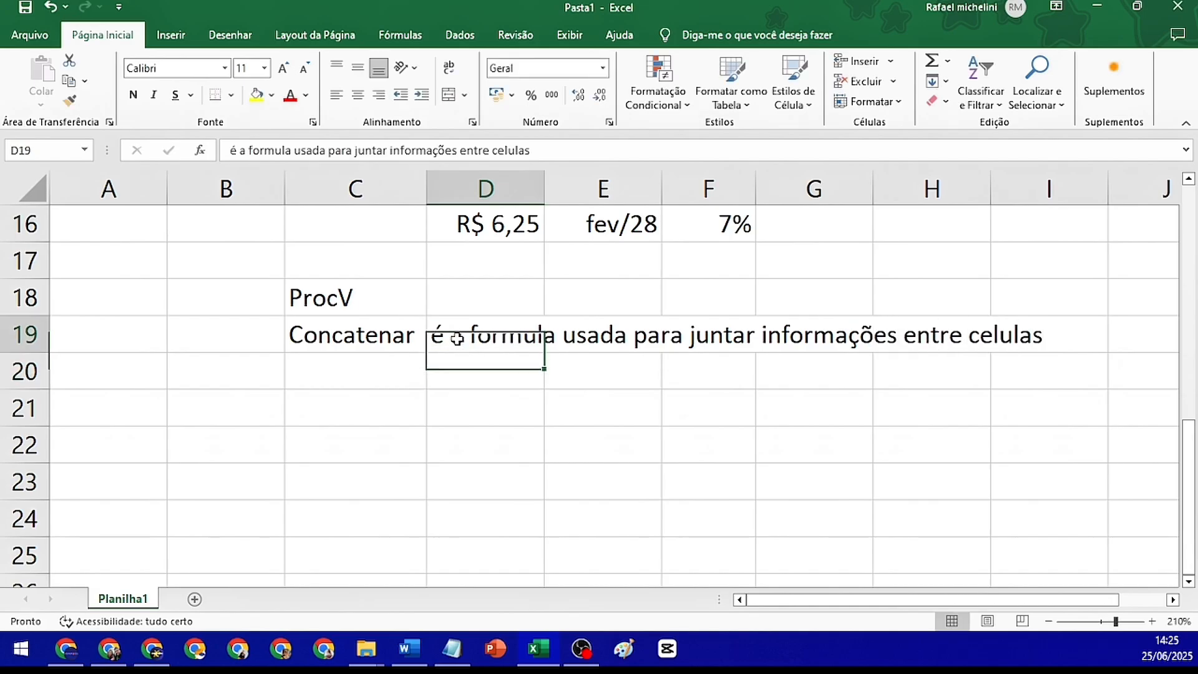
{"action": "type", "text": "é "}
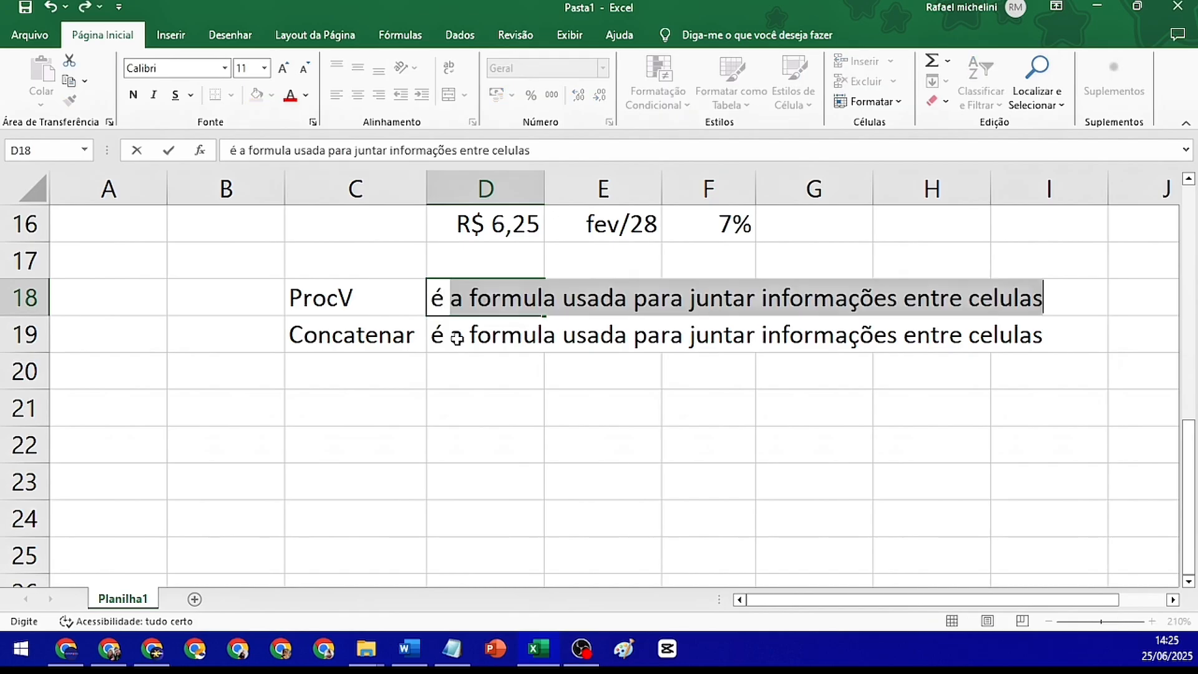
{"action": "type", "text": "a formula "}
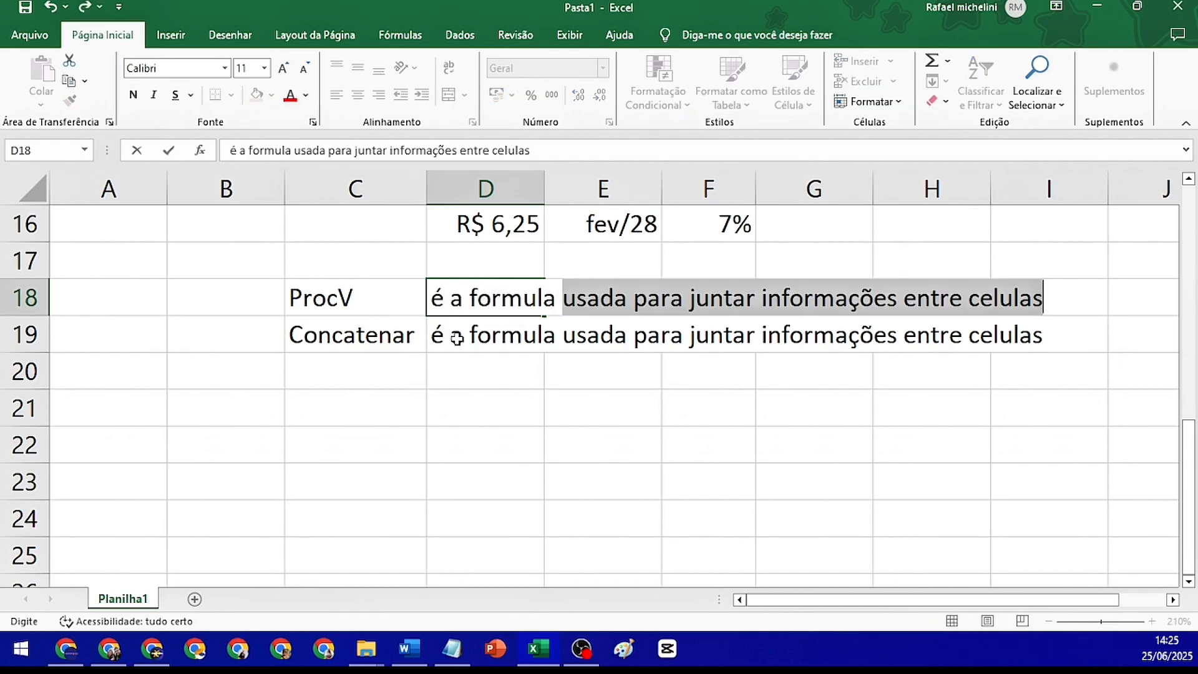
{"action": "type", "text": "para proc"}
{"action": "key", "text": "BackSpace"}
{"action": "type", "text": "oc"}
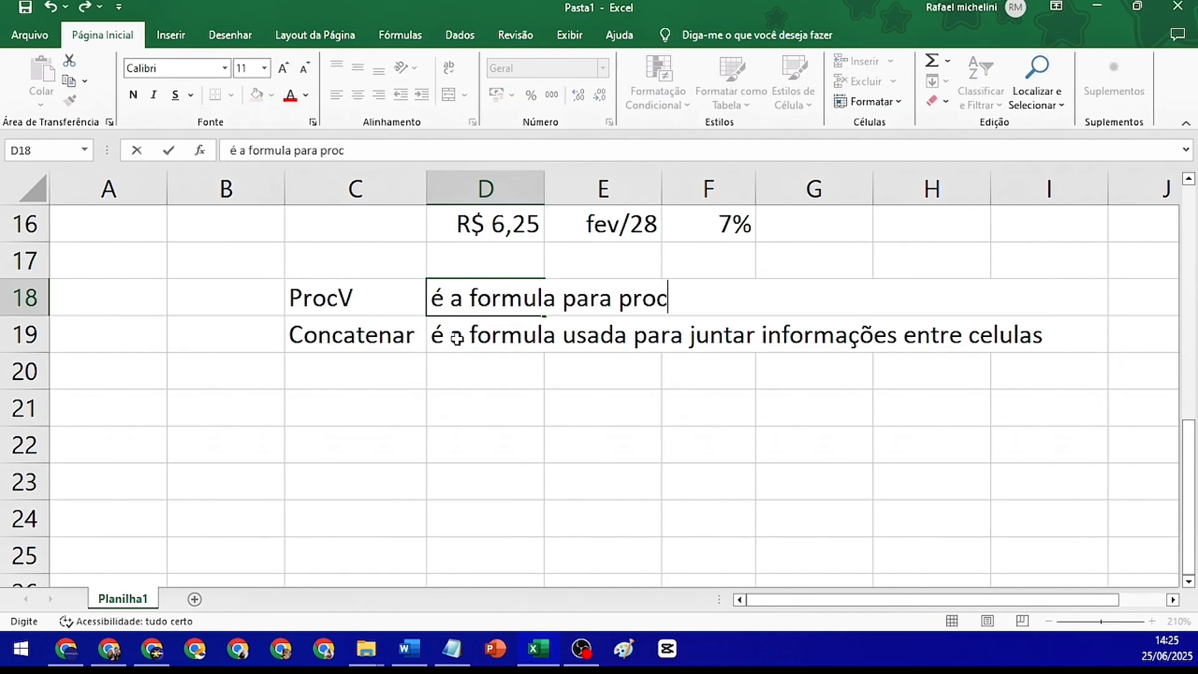
{"action": "type", "text": "urar um"}
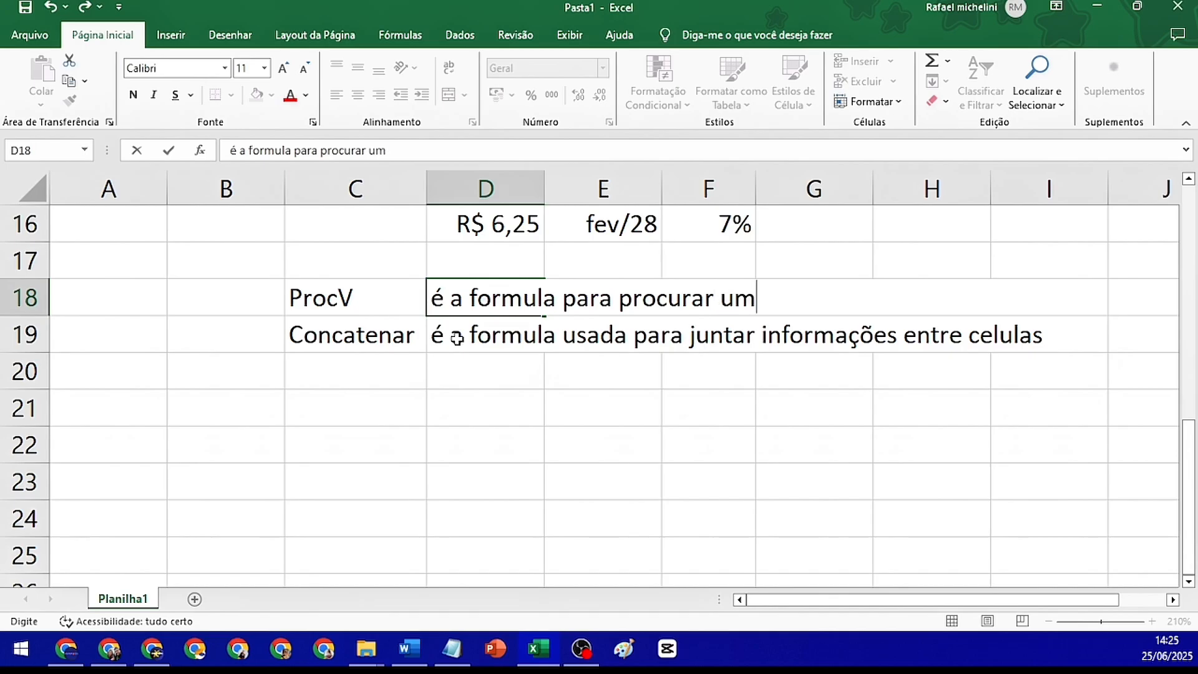
{"action": "type", "text": "a informaçã"}
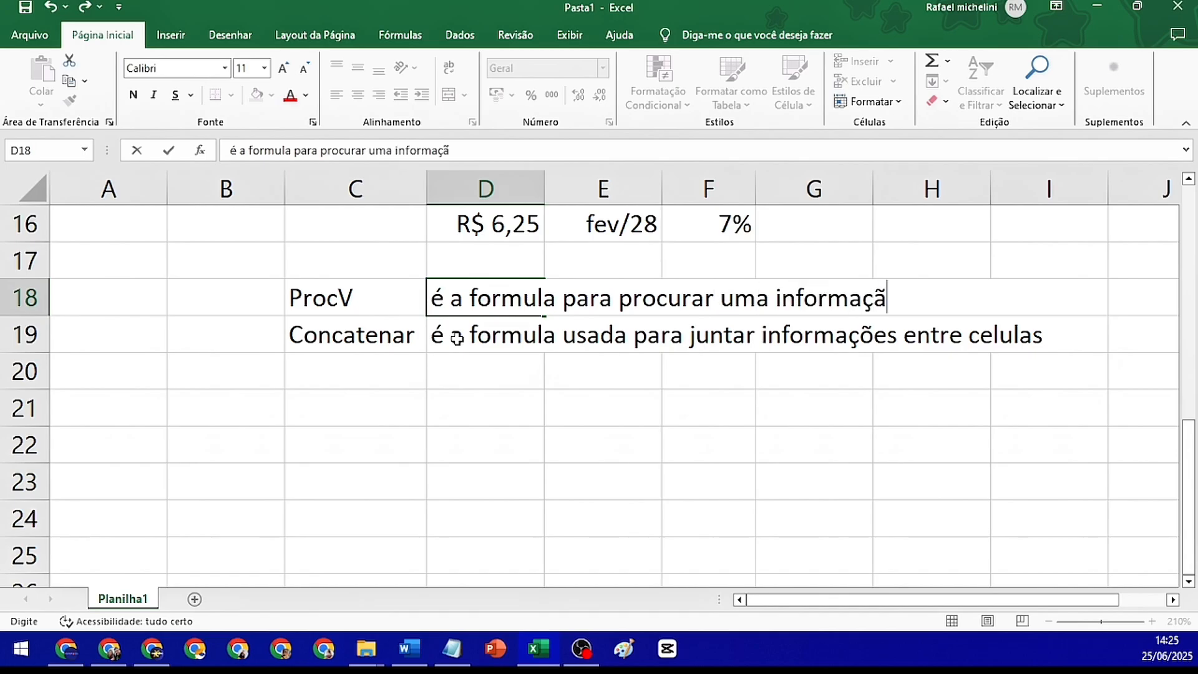
{"action": "type", "text": "o dentro de "}
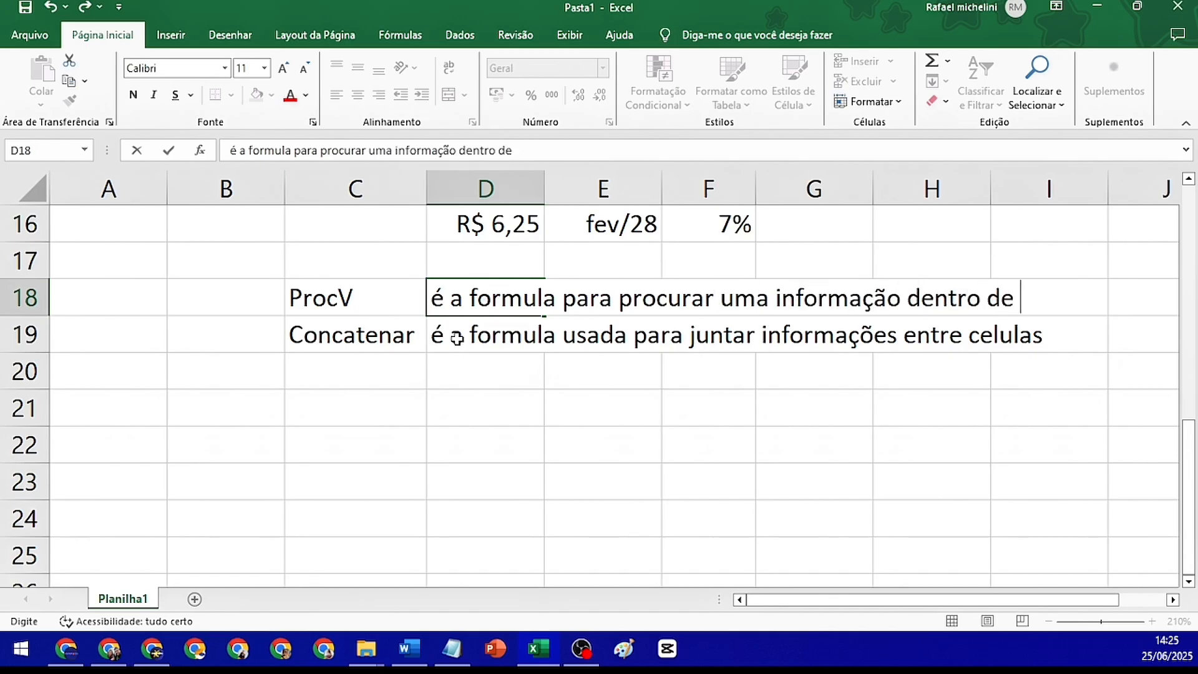
{"action": "type", "text": "uma planilh"}
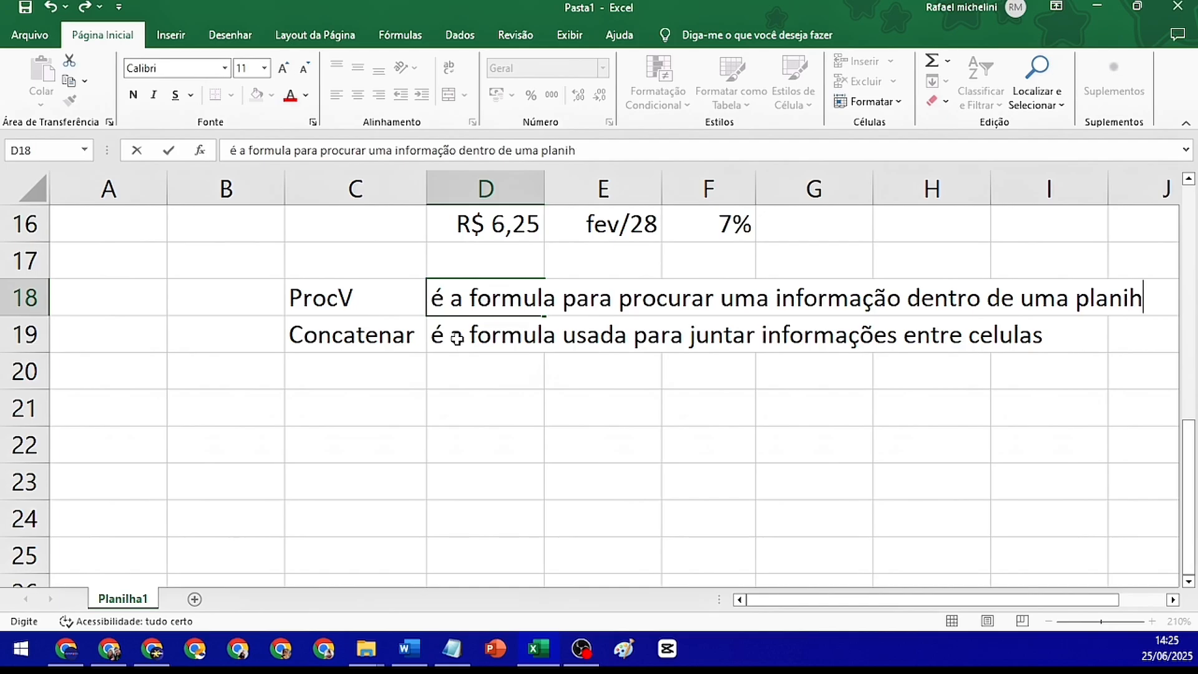
{"action": "key", "text": "BackSpace"}
{"action": "type", "text": "lha"}
{"action": "key", "text": "Return"}
{"action": "key", "text": "Return"}
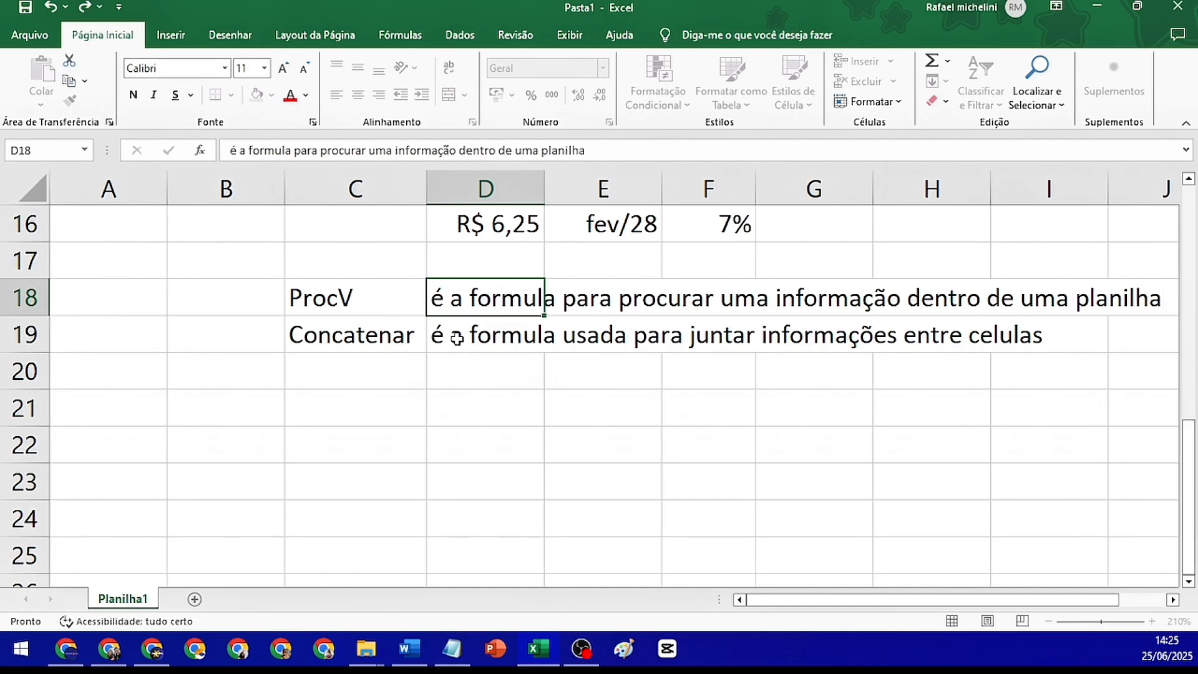
{"action": "key", "text": "Right"}
{"action": "key", "text": "Right"}
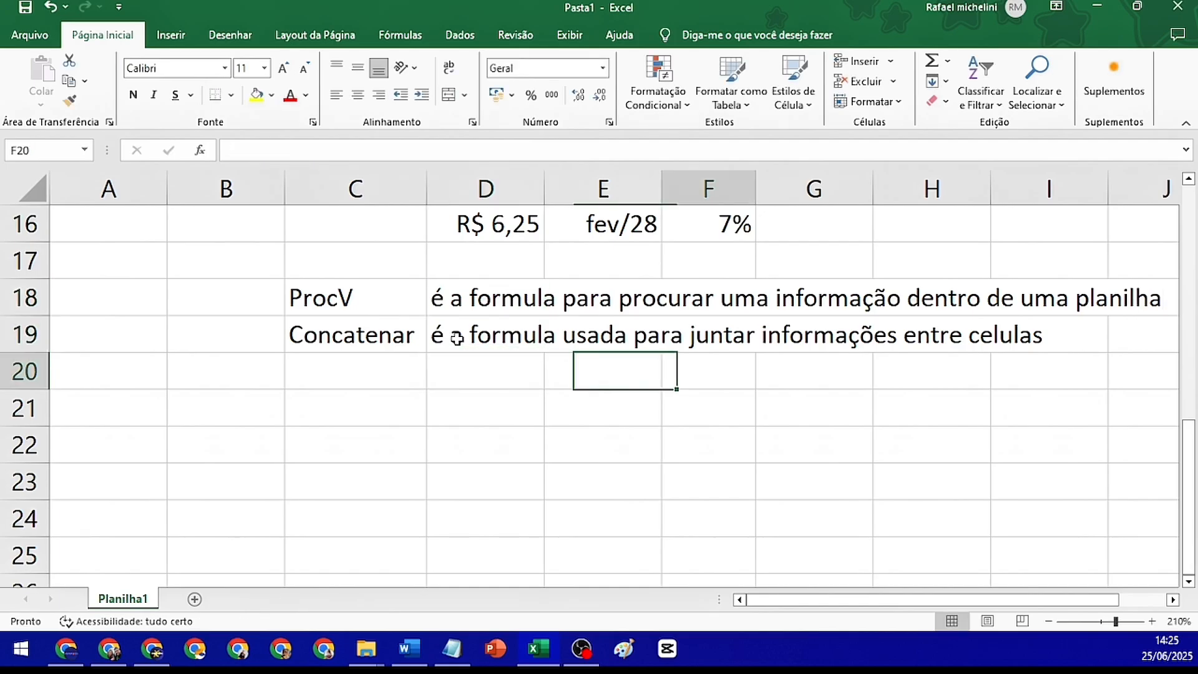
{"action": "left_click", "coordinate": [308, 303]}
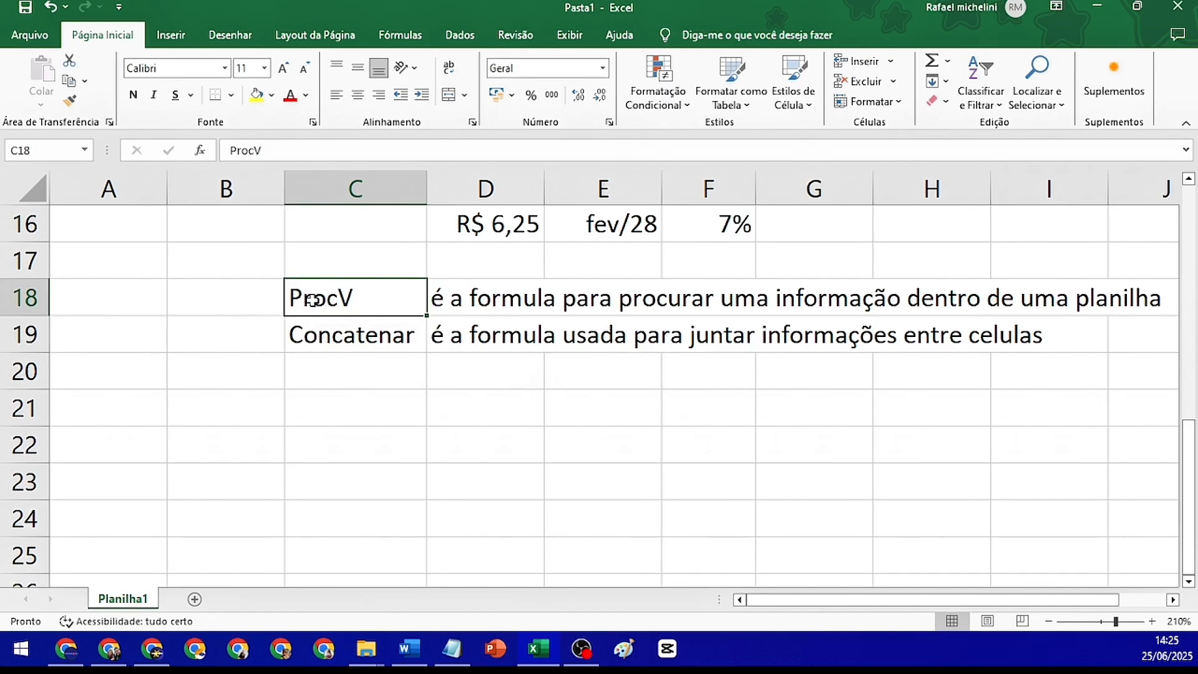
{"action": "left_click", "coordinate": [369, 347]}
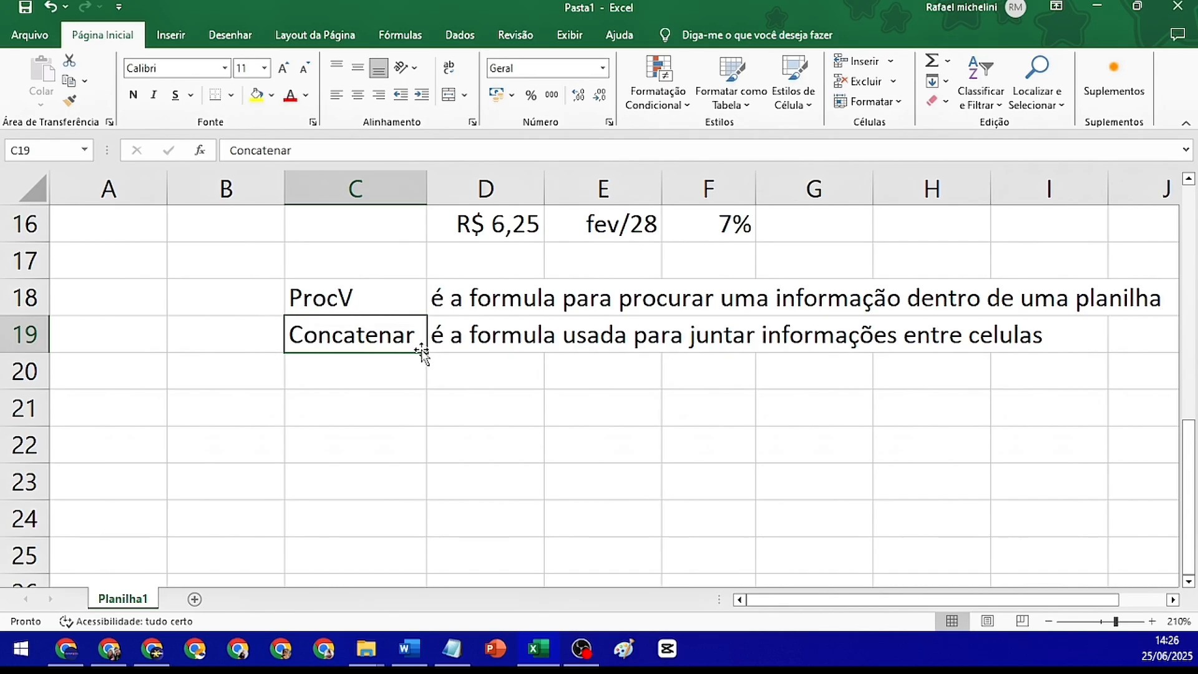
Enter the sample values 1 in cell C21 and "Texto" in cell D21
{"action": "left_click", "coordinate": [371, 411]}
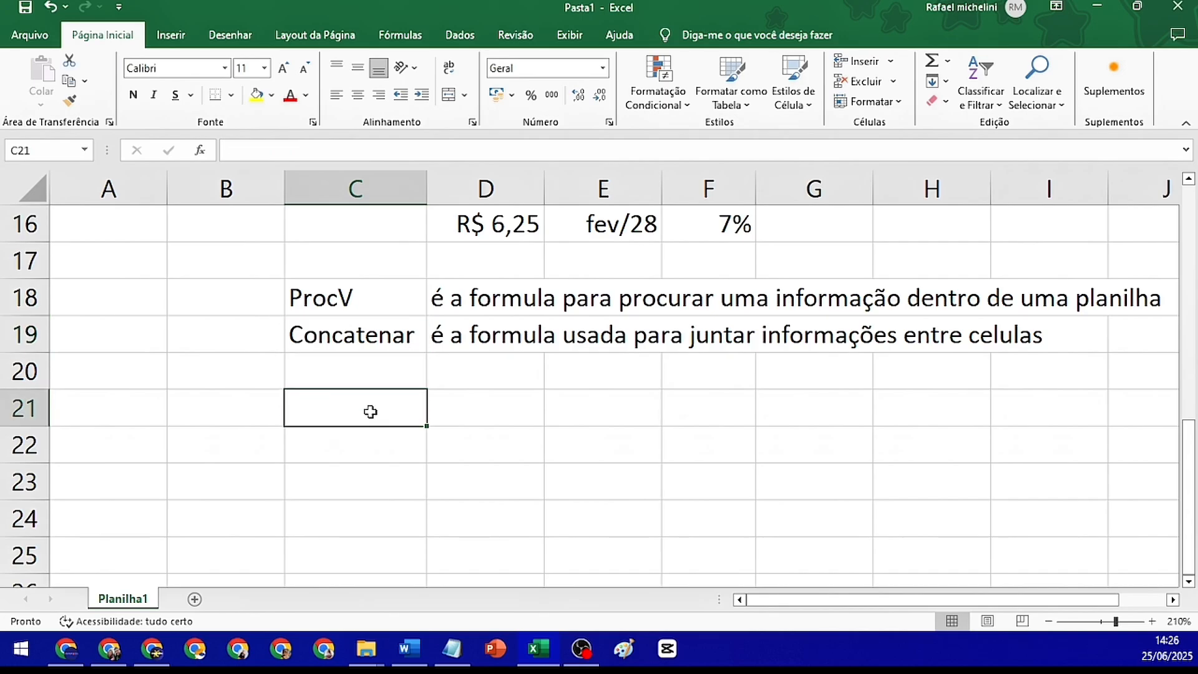
{"action": "type", "text": "1"}
{"action": "key", "text": "Tab"}
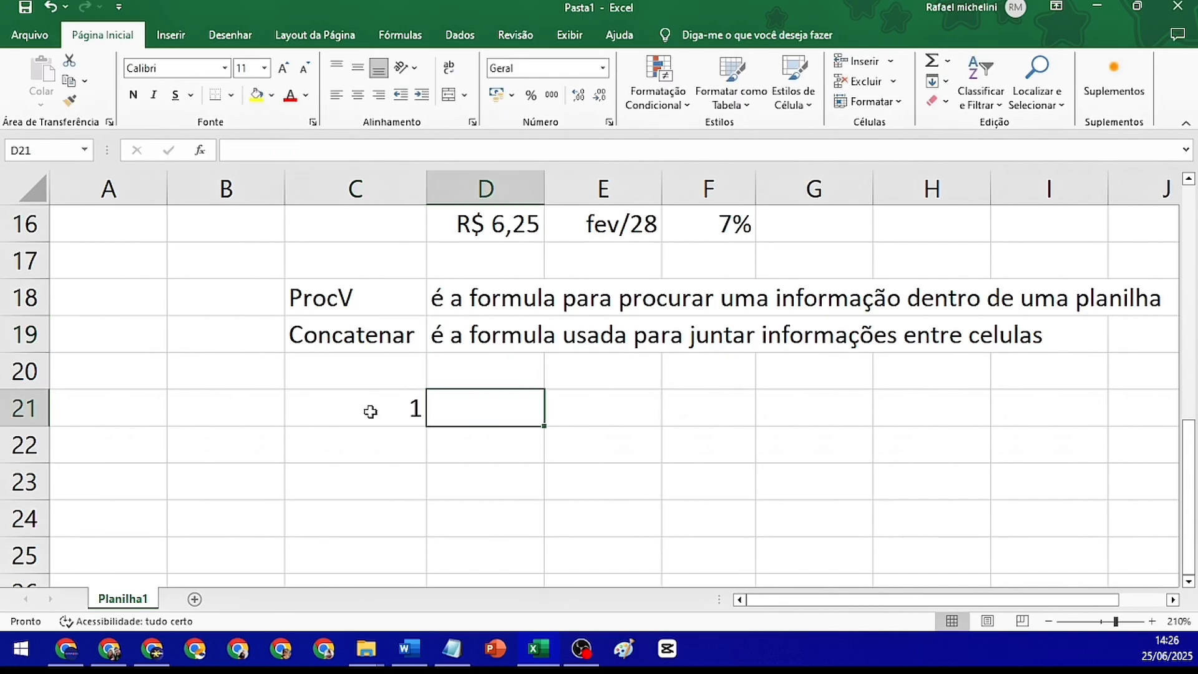
{"action": "type", "text": "Texto"}
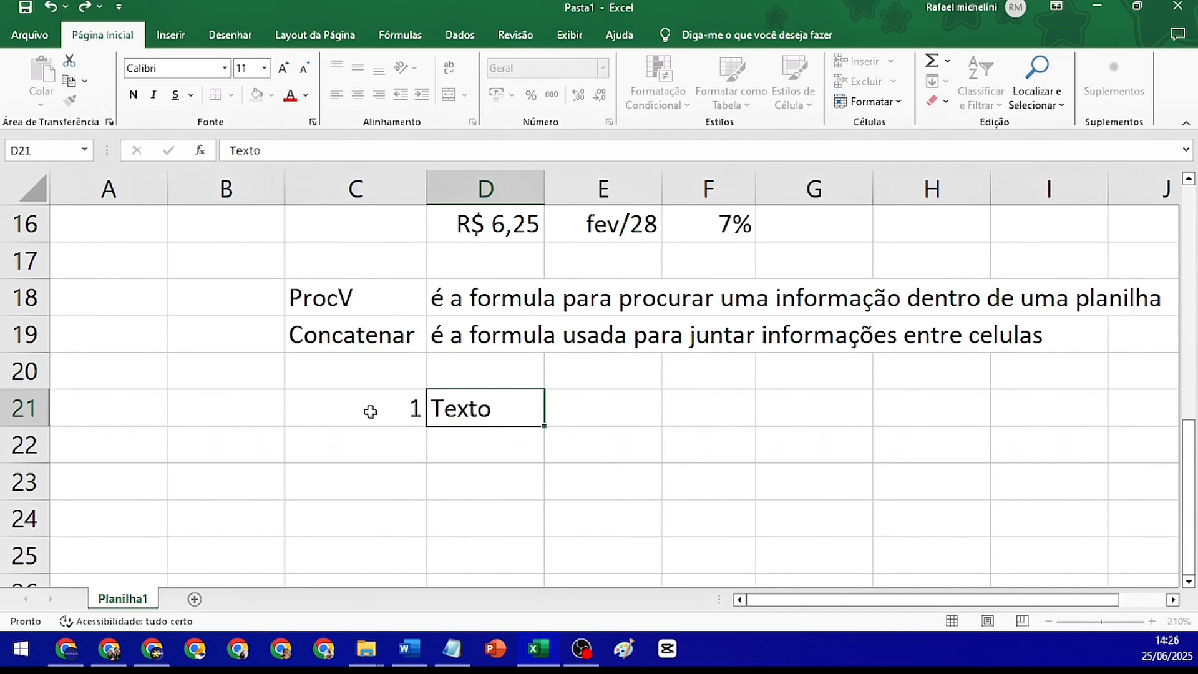
{"action": "key", "text": "Return"}
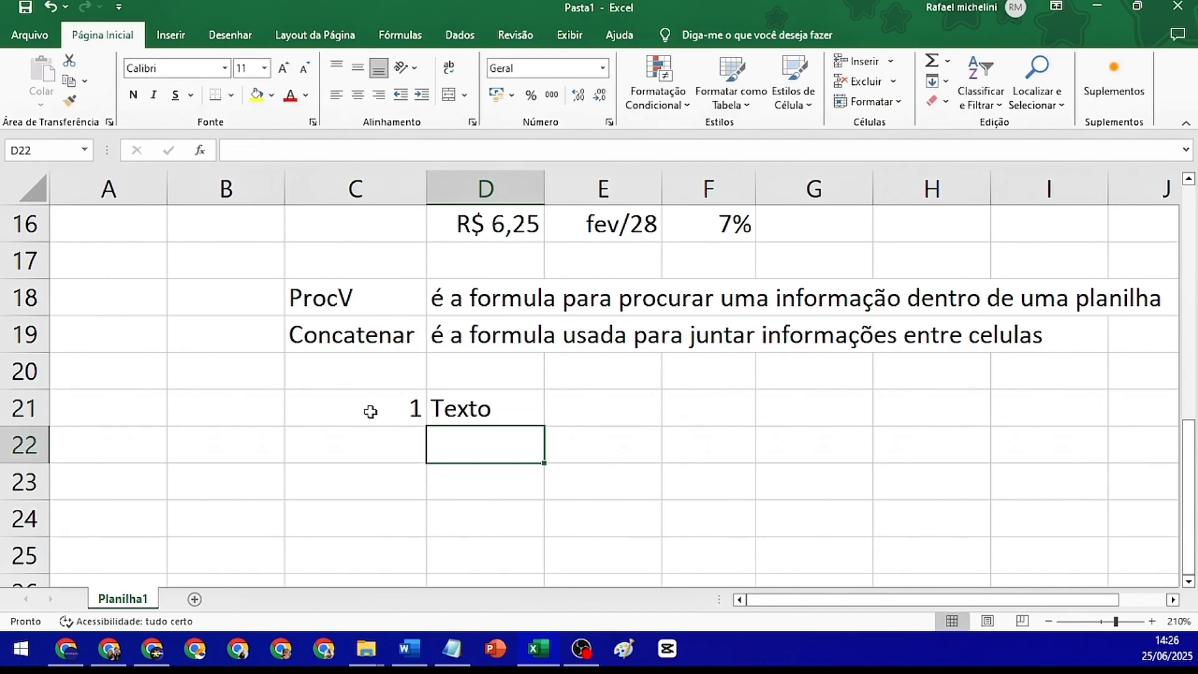
Enter a CONCATENAR formula in cell C24 that joins the contents of C21 and D21
{"action": "left_click", "coordinate": [361, 509]}
{"action": "type", "text": "=con"}
{"action": "key", "text": "Tab"}
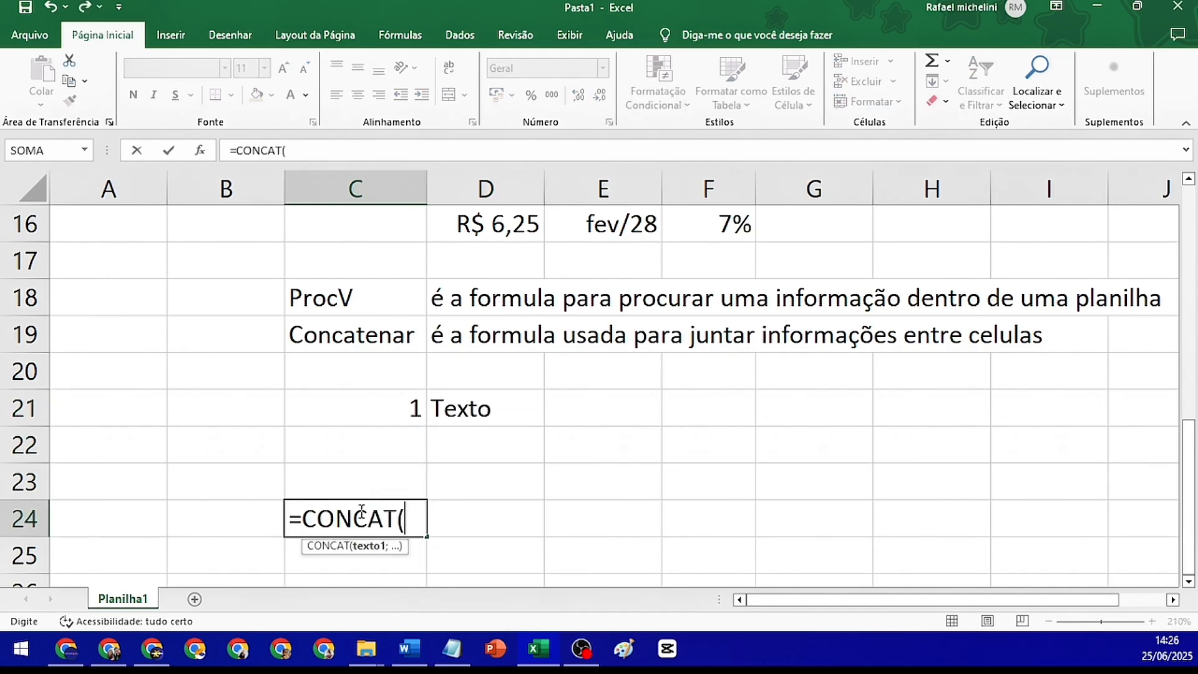
{"action": "key", "text": "BackSpace"}
{"action": "key", "text": "BackSpace"}
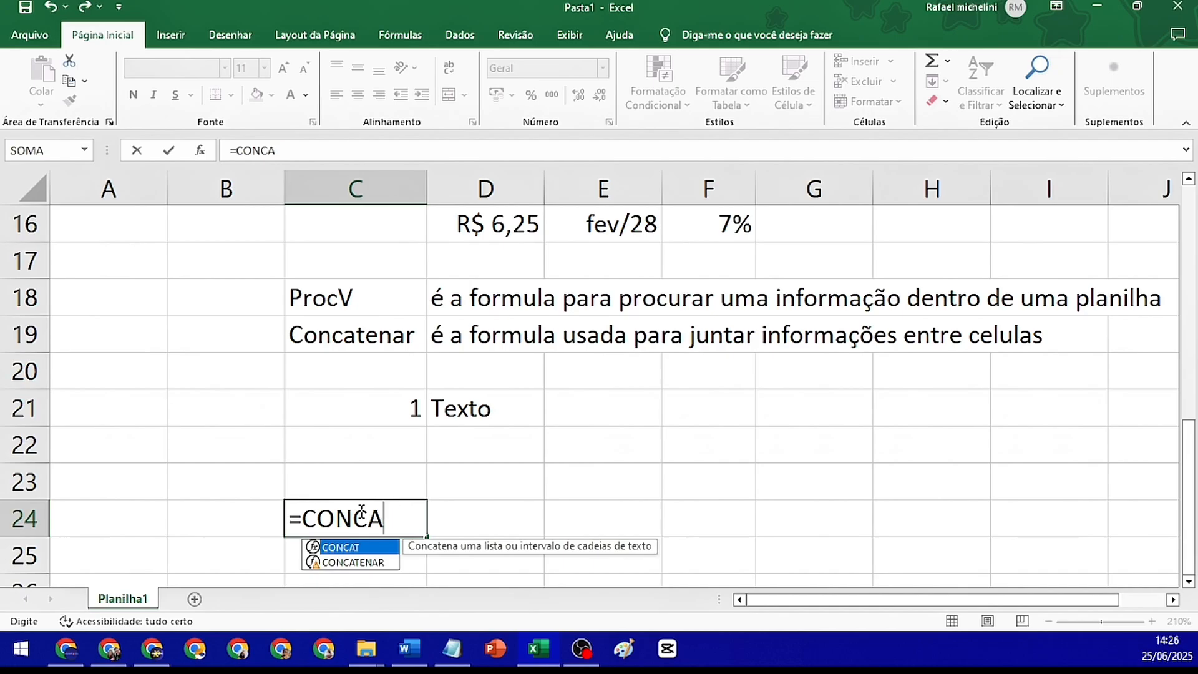
{"action": "key", "text": "Down"}
{"action": "key", "text": "Tab"}
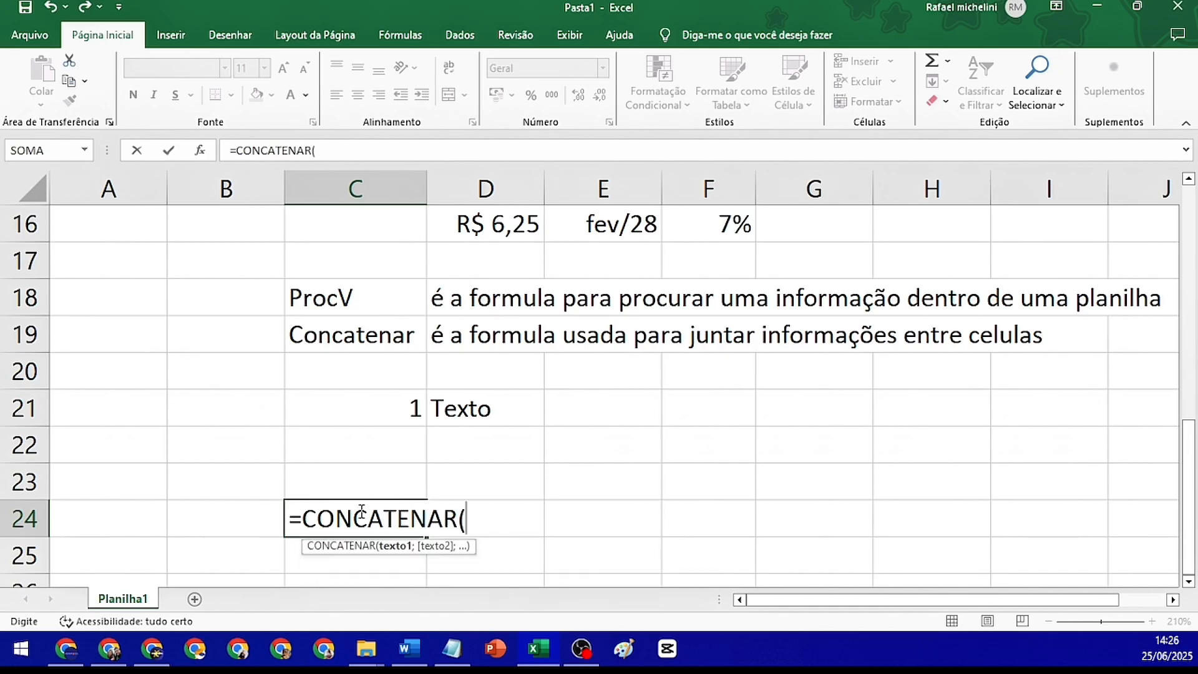
{"action": "left_click", "coordinate": [397, 411]}
{"action": "type", "text": ";"}
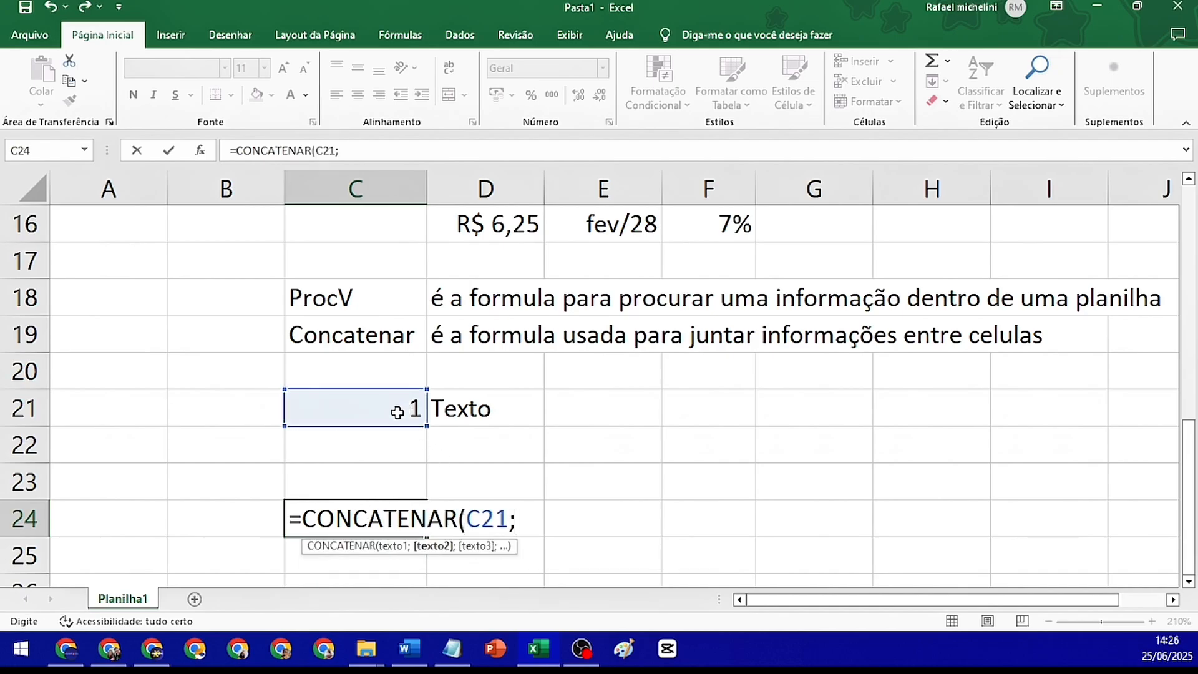
{"action": "left_click", "coordinate": [461, 411]}
{"action": "key", "text": "Return"}
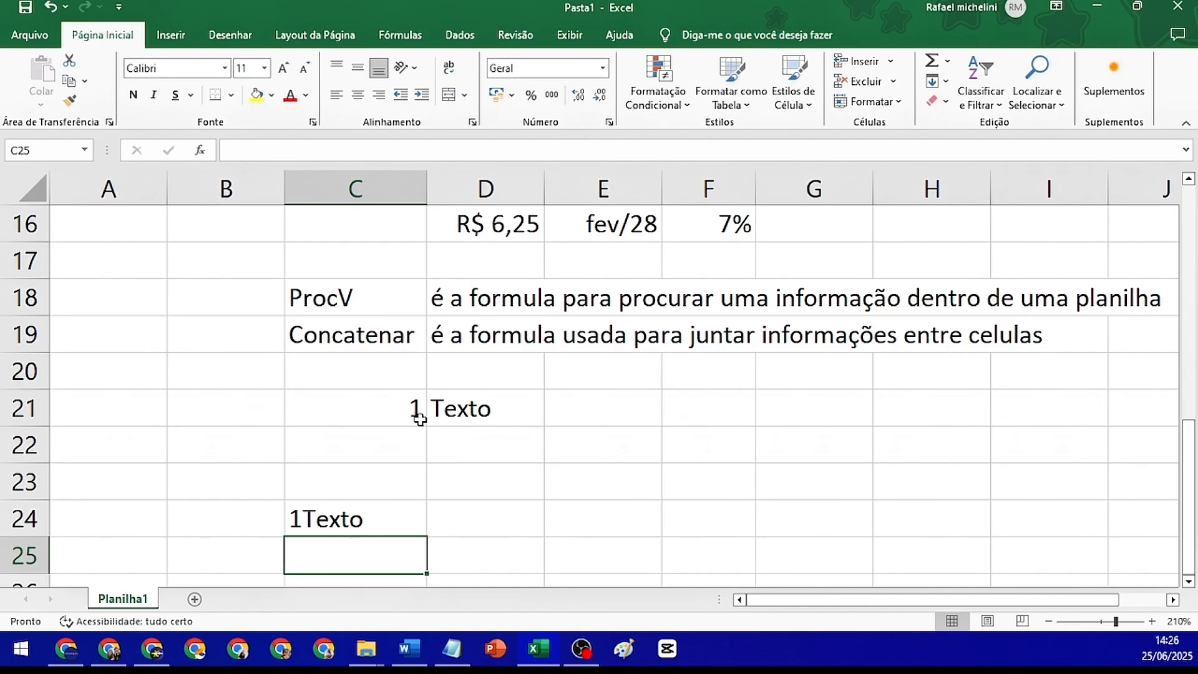
Clear the sample values and the CONCATENAR result from cells C21:D24
{"action": "left_click_drag", "start_coordinate": [401, 407], "coordinate": [476, 526]}
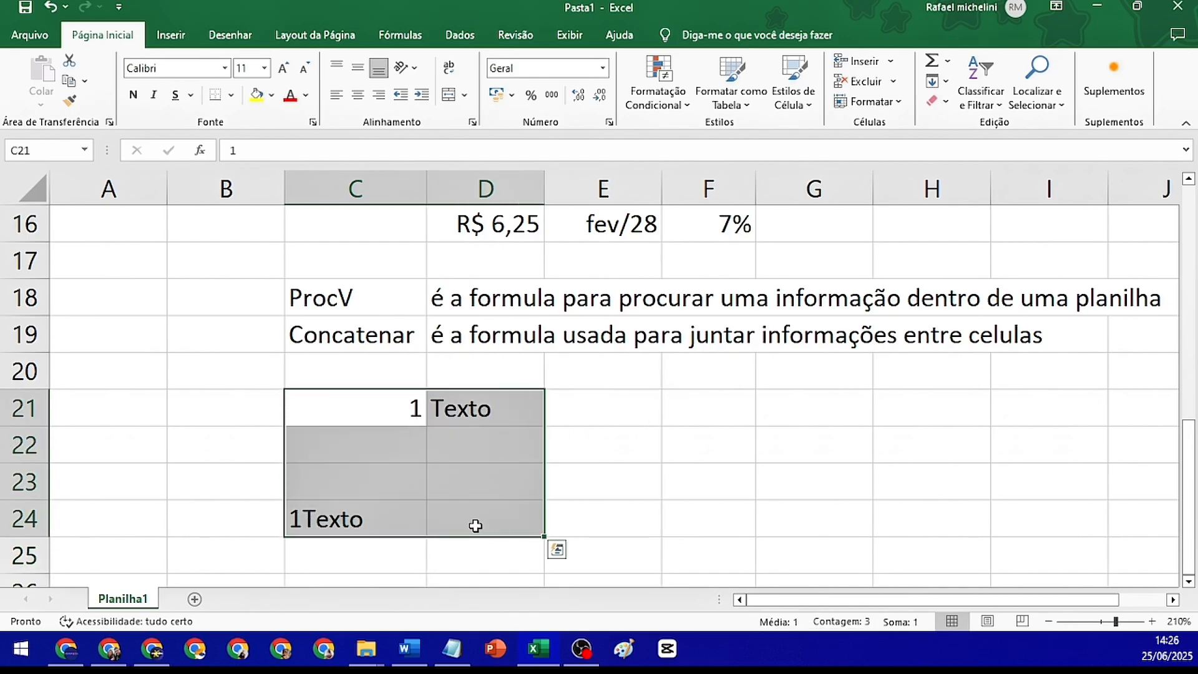
{"action": "key", "text": "Delete"}
{"action": "left_click", "coordinate": [526, 470]}
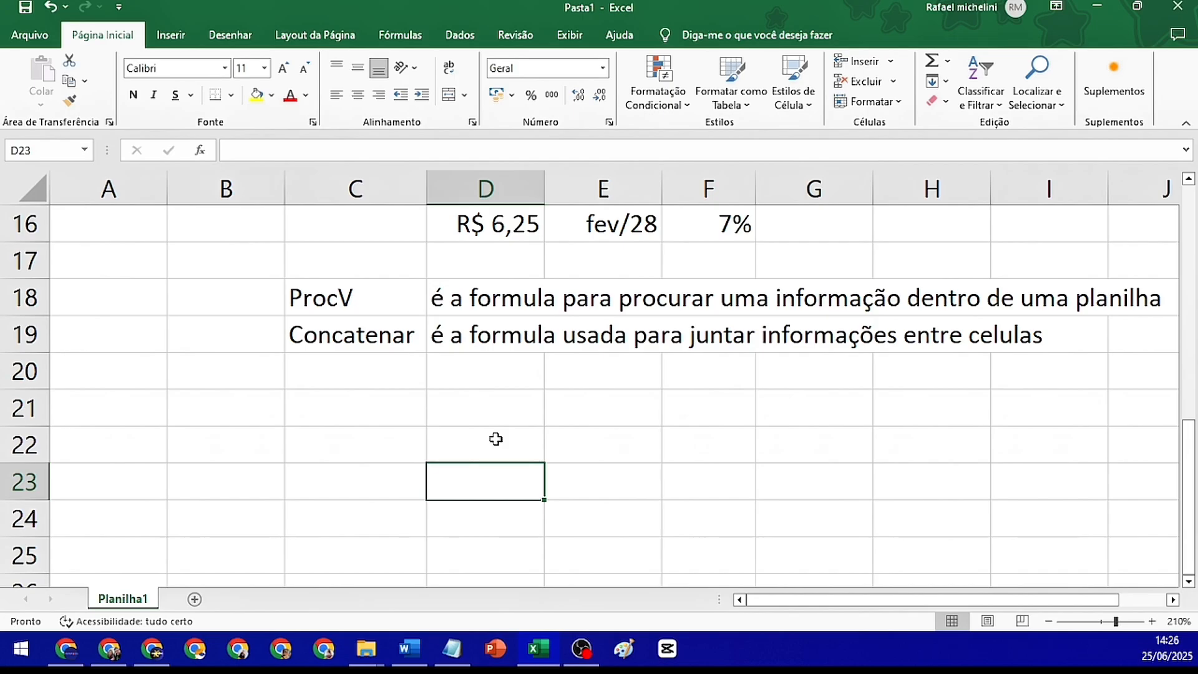
Enter the heading "3 tipos" in cell C21
{"action": "left_click", "coordinate": [411, 413]}
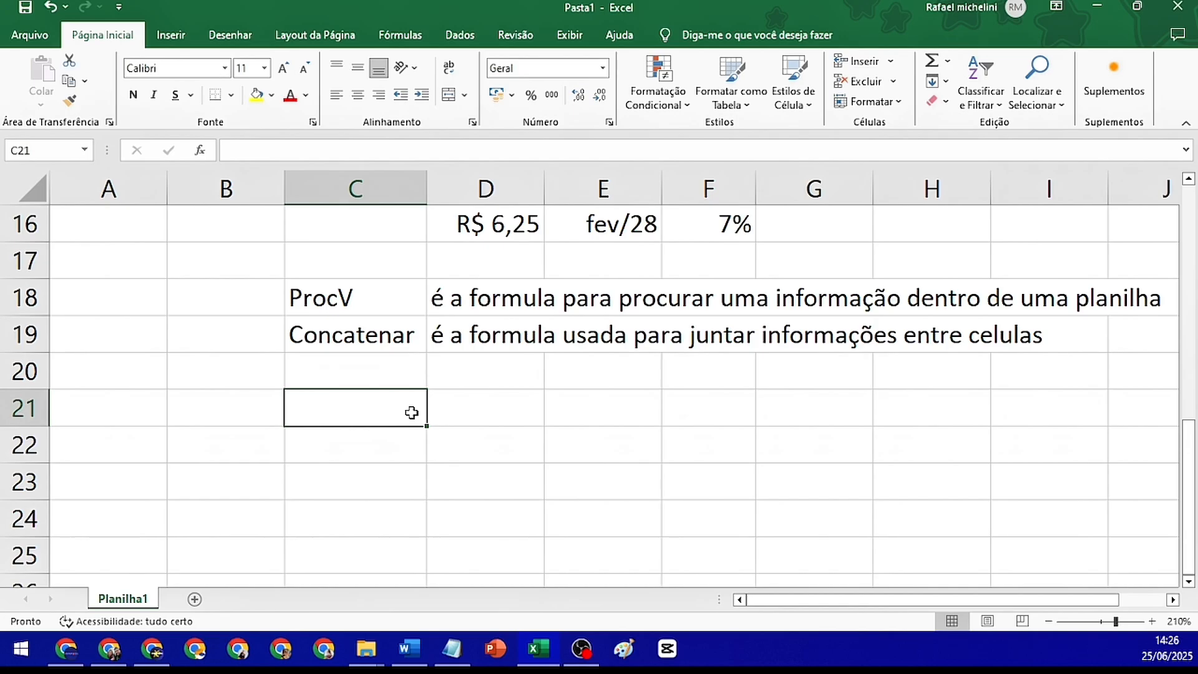
{"action": "type", "text": "3"}
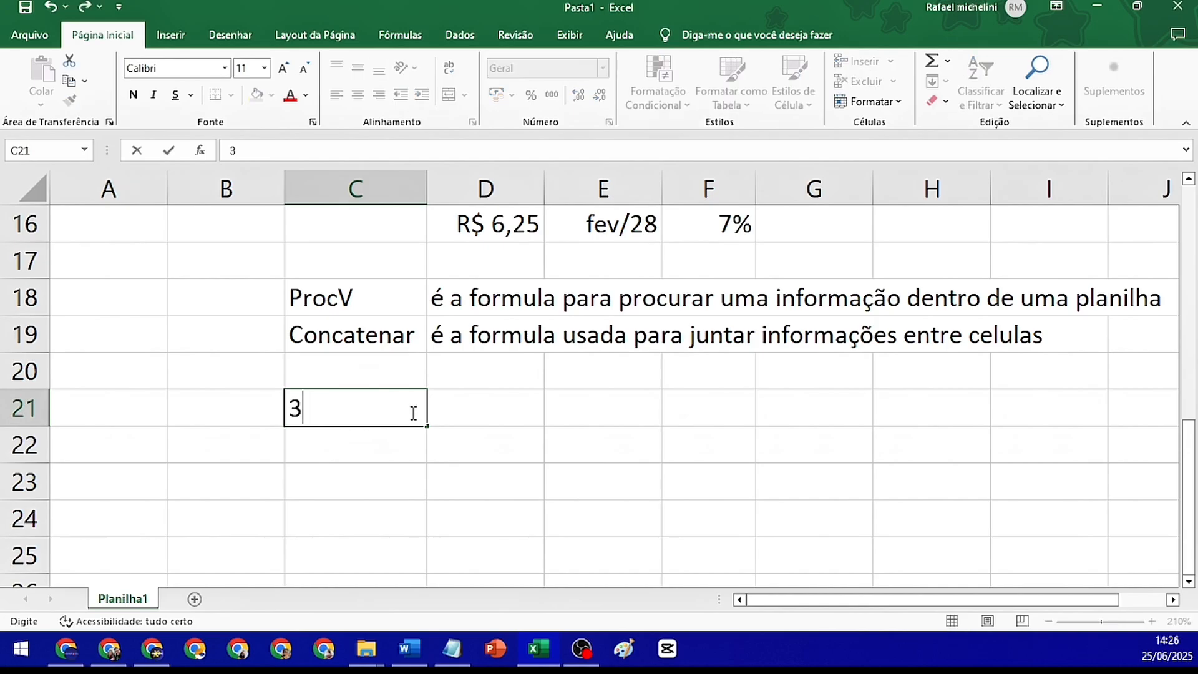
{"action": "type", "text": " tipos"}
{"action": "key", "text": "Return"}
{"action": "key", "text": "Return"}
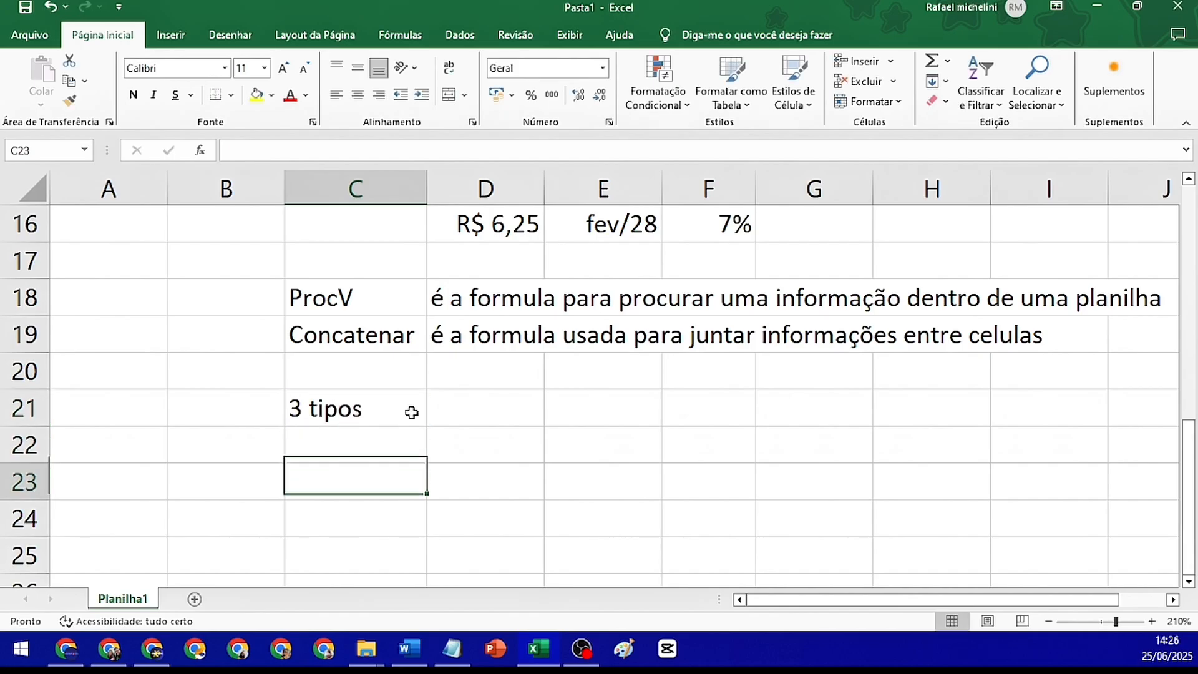
List the cursor types "Cruz Branca", "Cruz com setas" and "Cruz Preta" in cells C23 to C25
{"action": "type", "text": "Cruz Branca"}
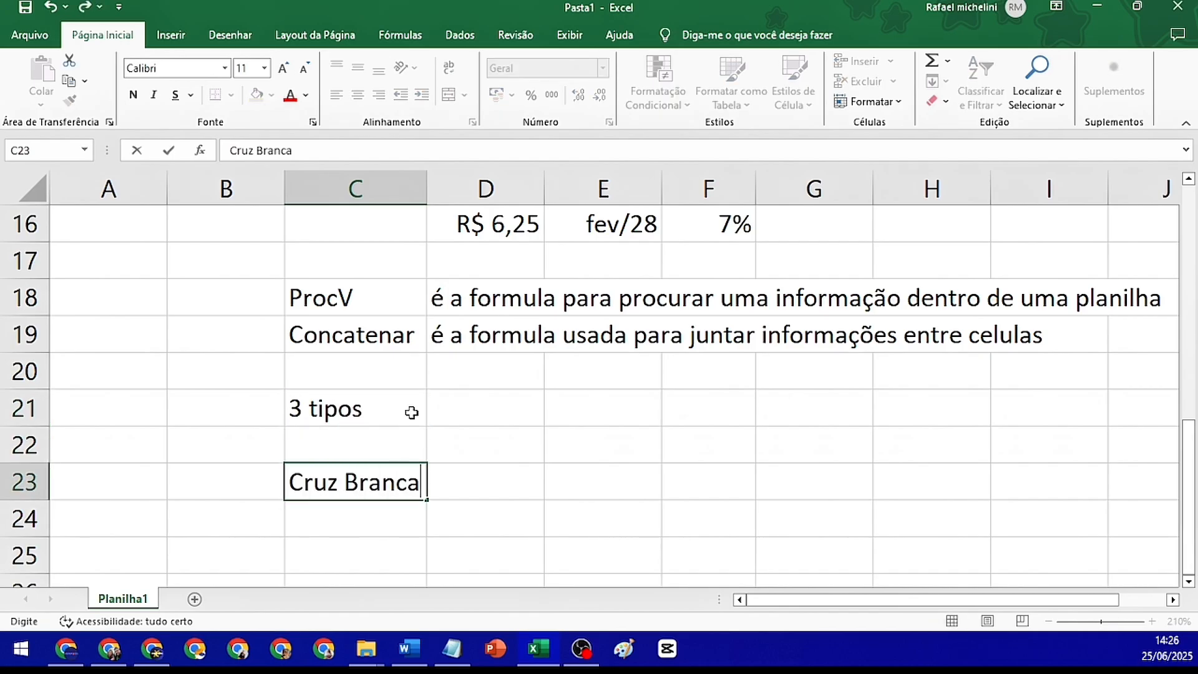
{"action": "key", "text": "Return"}
{"action": "type", "text": "Cruz "}
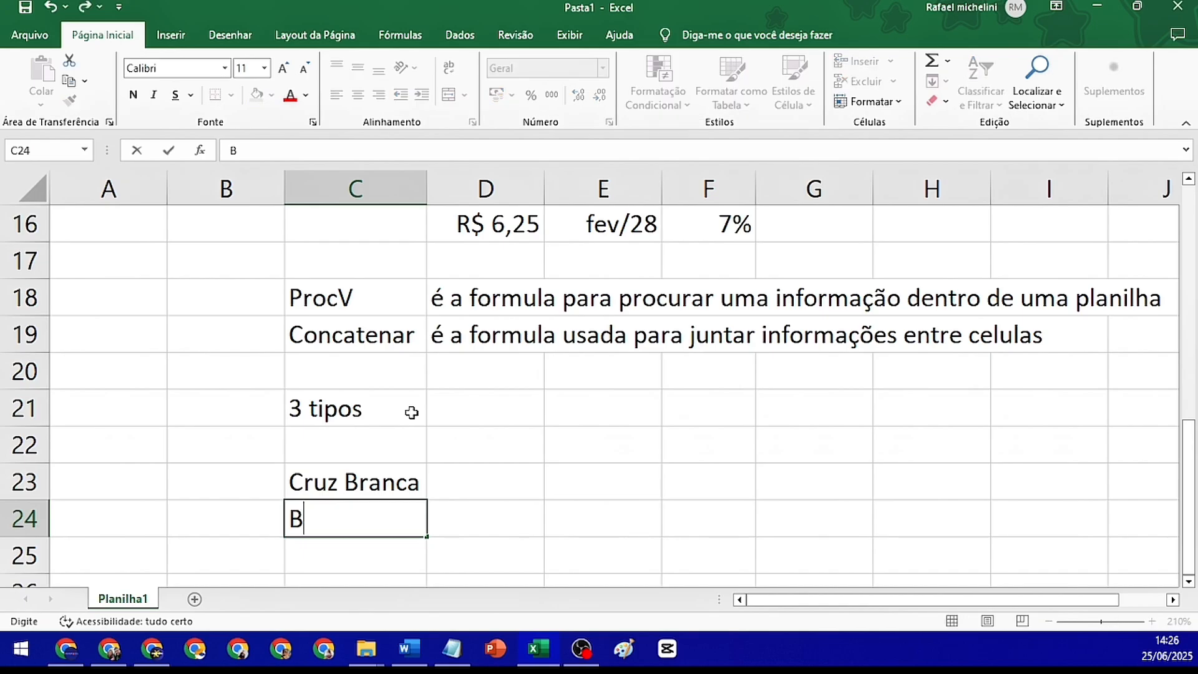
{"action": "type", "text": "com setas"}
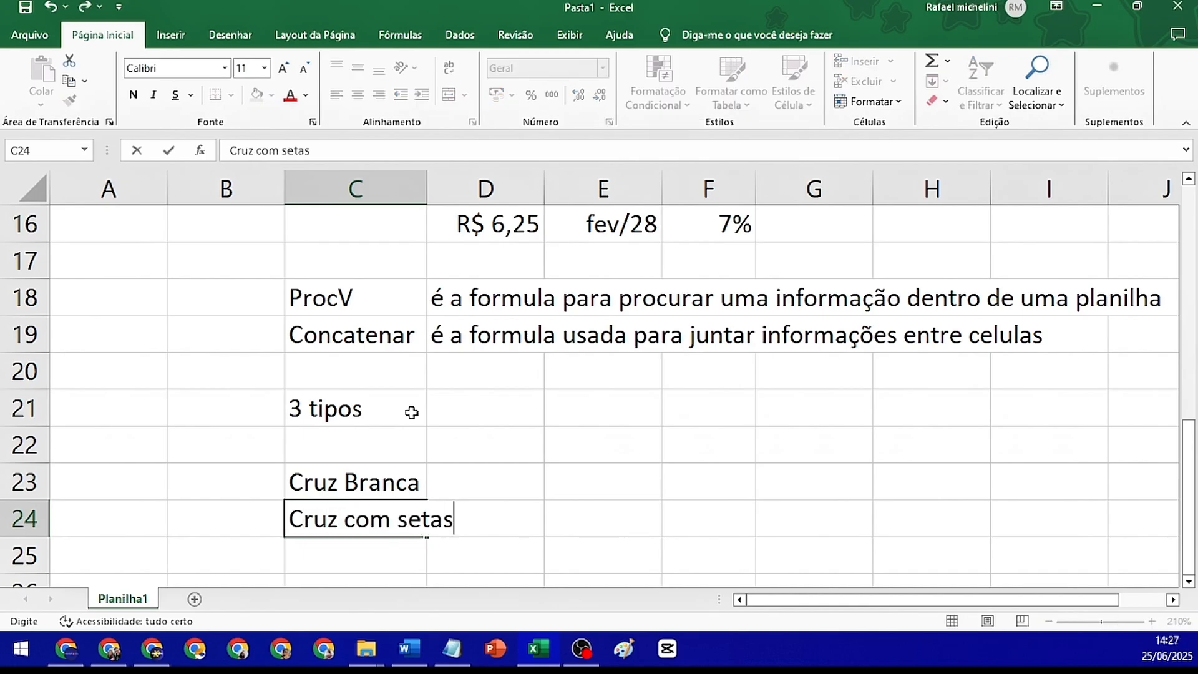
{"action": "key", "text": "Return"}
{"action": "type", "text": "Cruz Preta"}
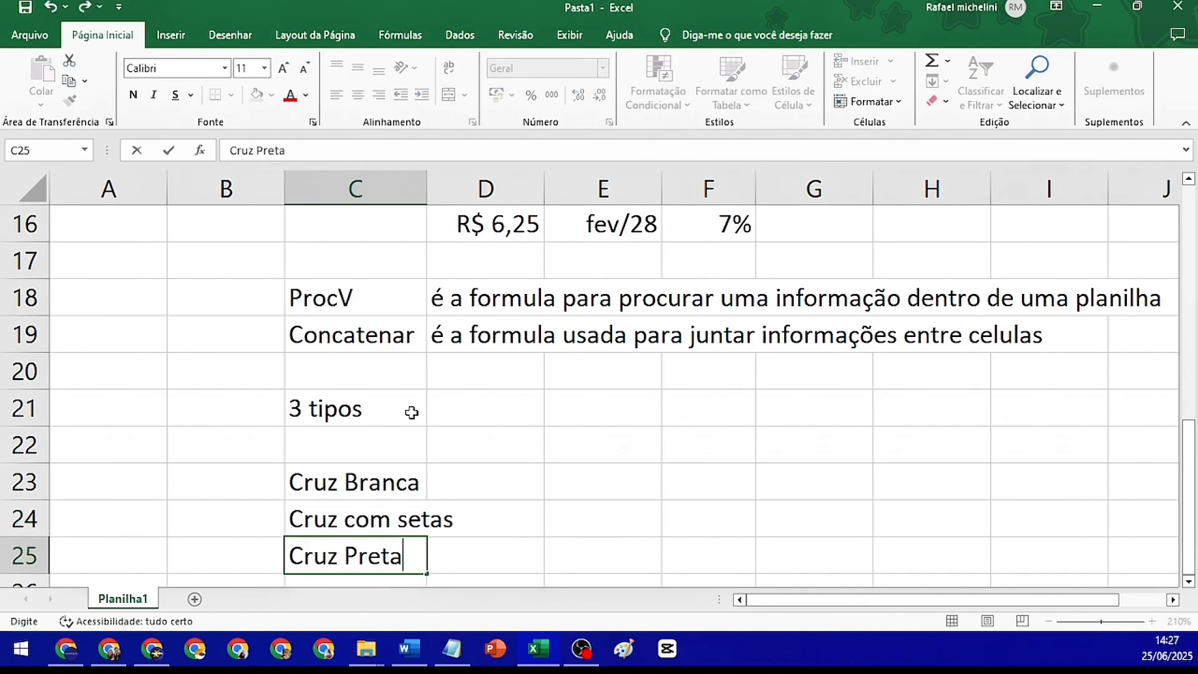
{"action": "key", "text": "Return"}
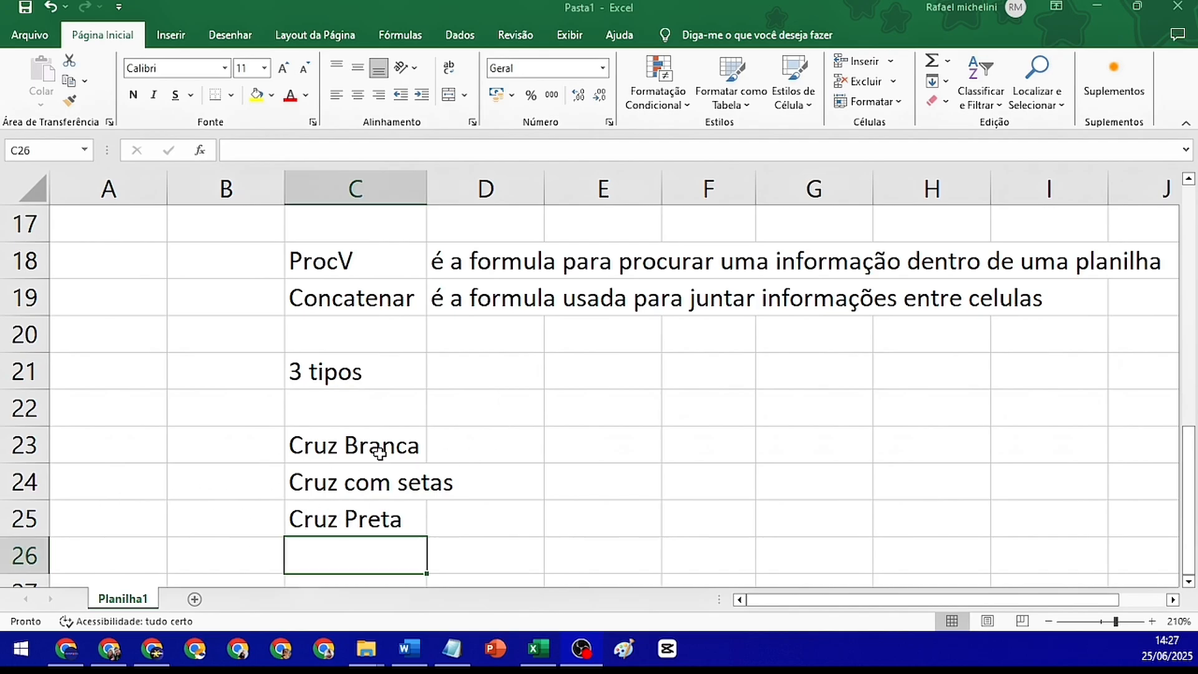
Auto-fit the width of column C to its longest entry
{"action": "left_click", "coordinate": [407, 486]}
{"action": "left_click", "coordinate": [401, 507]}
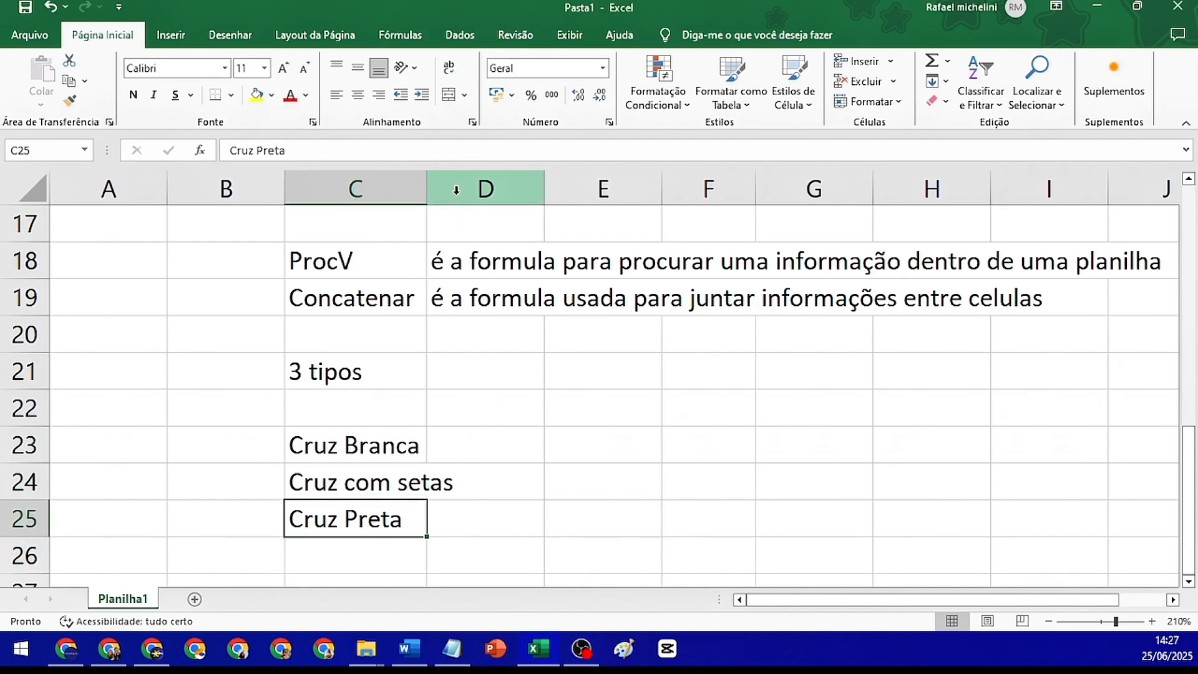
{"action": "double_click", "coordinate": [428, 187]}
Describe the function of "Cruz Branca" in cell D23 with the word "Selecionar"
{"action": "left_click", "coordinate": [536, 443]}
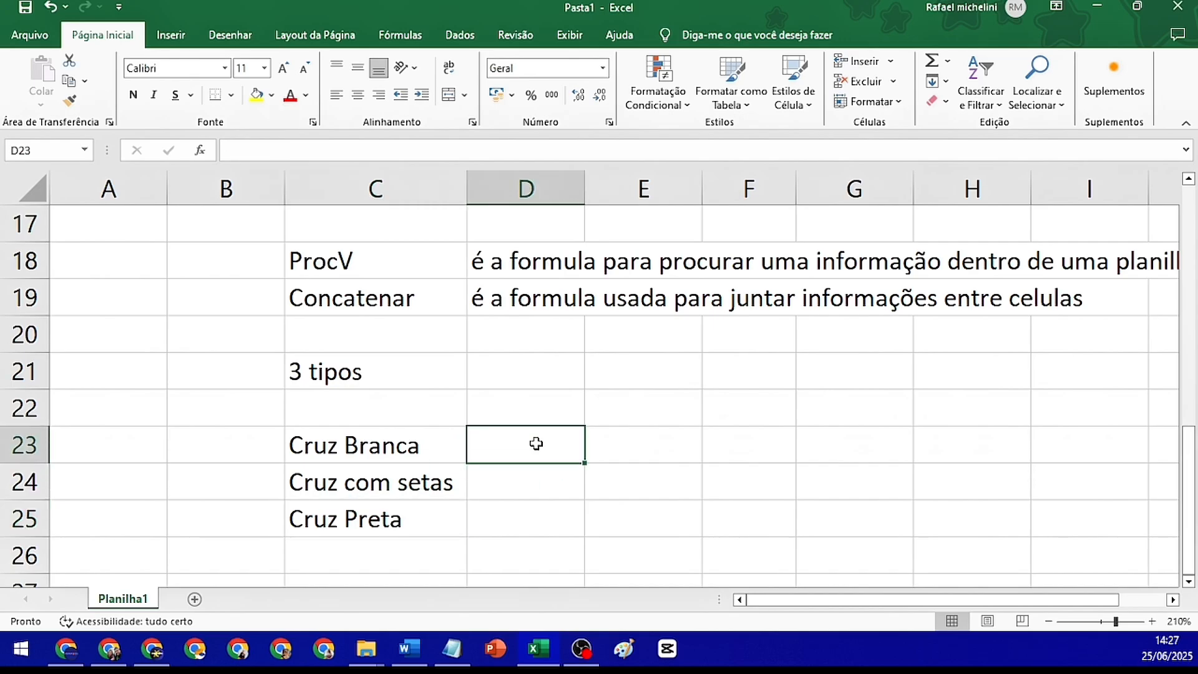
{"action": "type", "text": "Selecuiinb"}
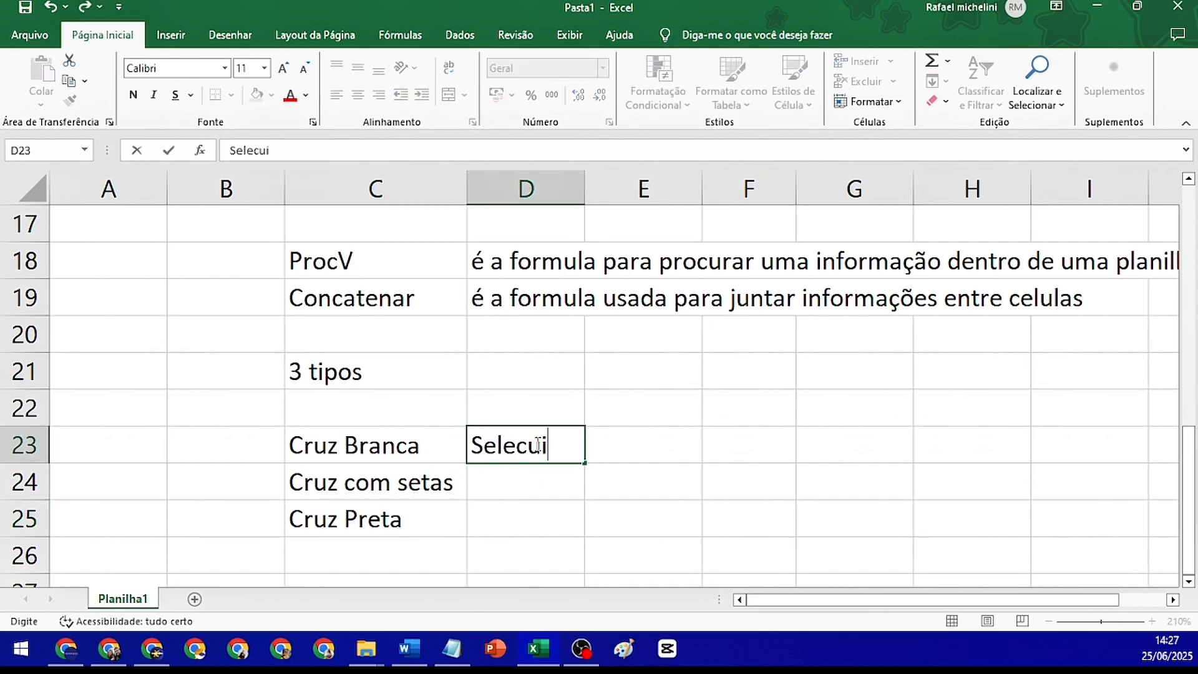
{"action": "key", "text": "BackSpace"}
{"action": "key", "text": "BackSpace"}
{"action": "key", "text": "BackSpace"}
{"action": "key", "text": "BackSpace"}
{"action": "key", "text": "BackSpace"}
{"action": "type", "text": "ionas"}
{"action": "key", "text": "Return"}
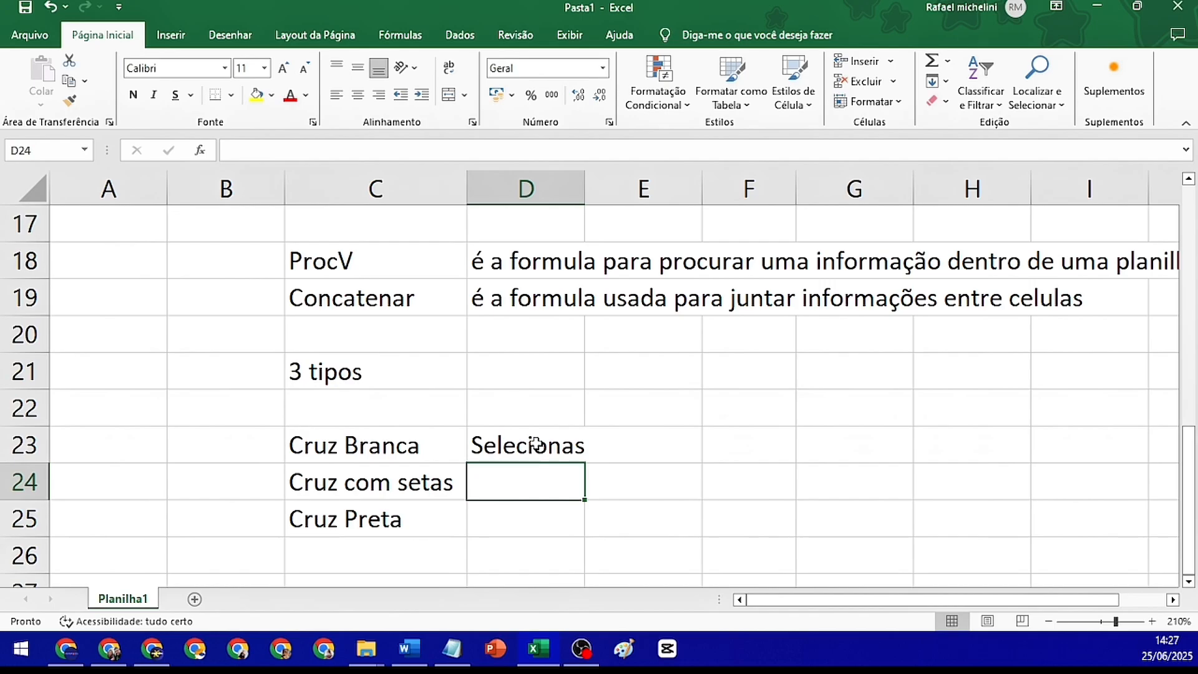
{"action": "left_click", "coordinate": [535, 444]}
{"action": "key", "text": "F2"}
{"action": "key", "text": "BackSpace"}
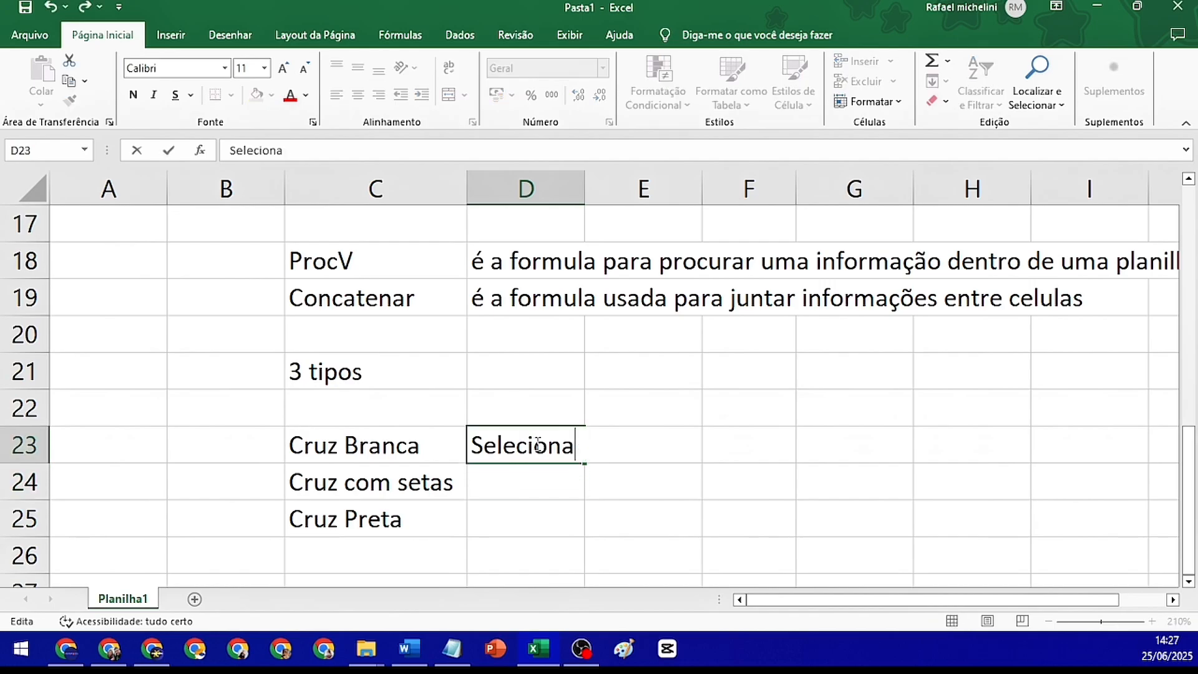
{"action": "type", "text": "r"}
{"action": "key", "text": "Return"}
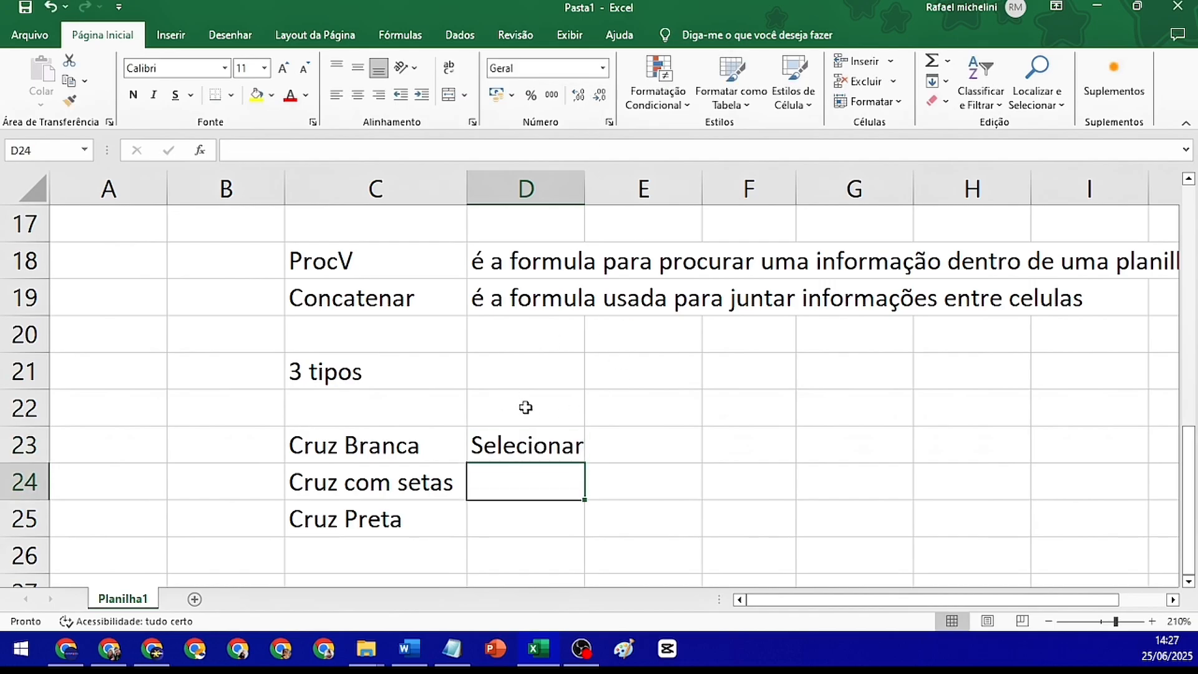
Enter "Cruz com setas" in cell D24
{"action": "key", "text": "F2"}
{"action": "type", "text": "Cruz com se"}
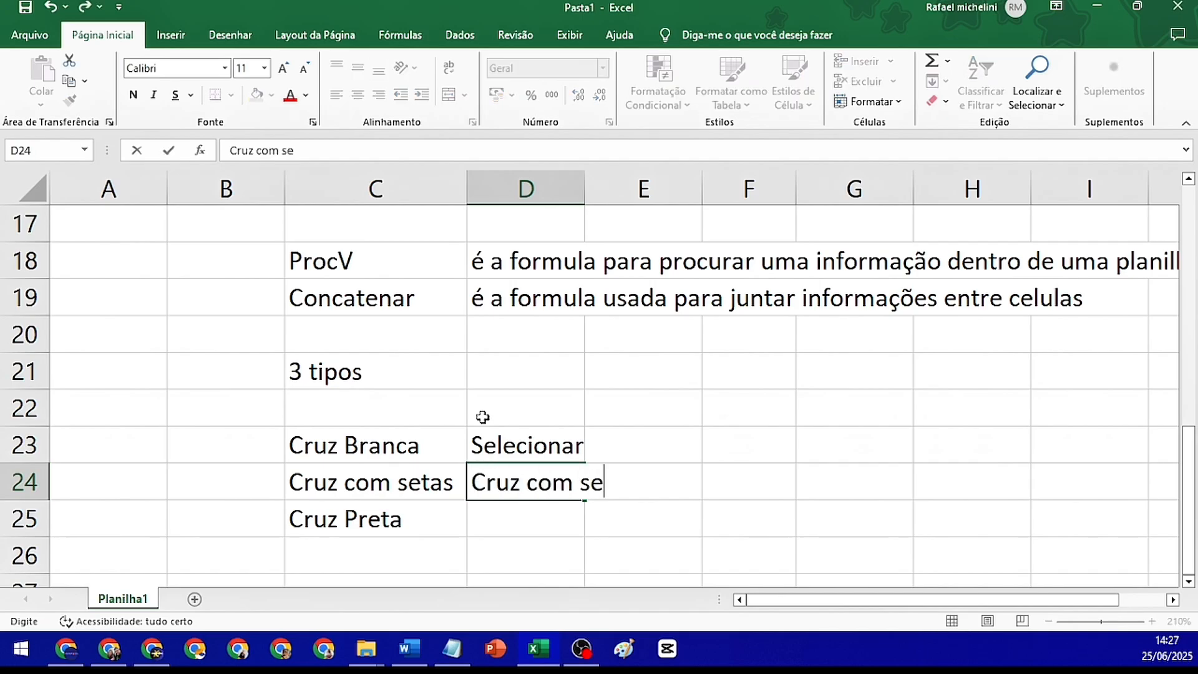
{"action": "type", "text": "tas"}
{"action": "key", "text": "Return"}
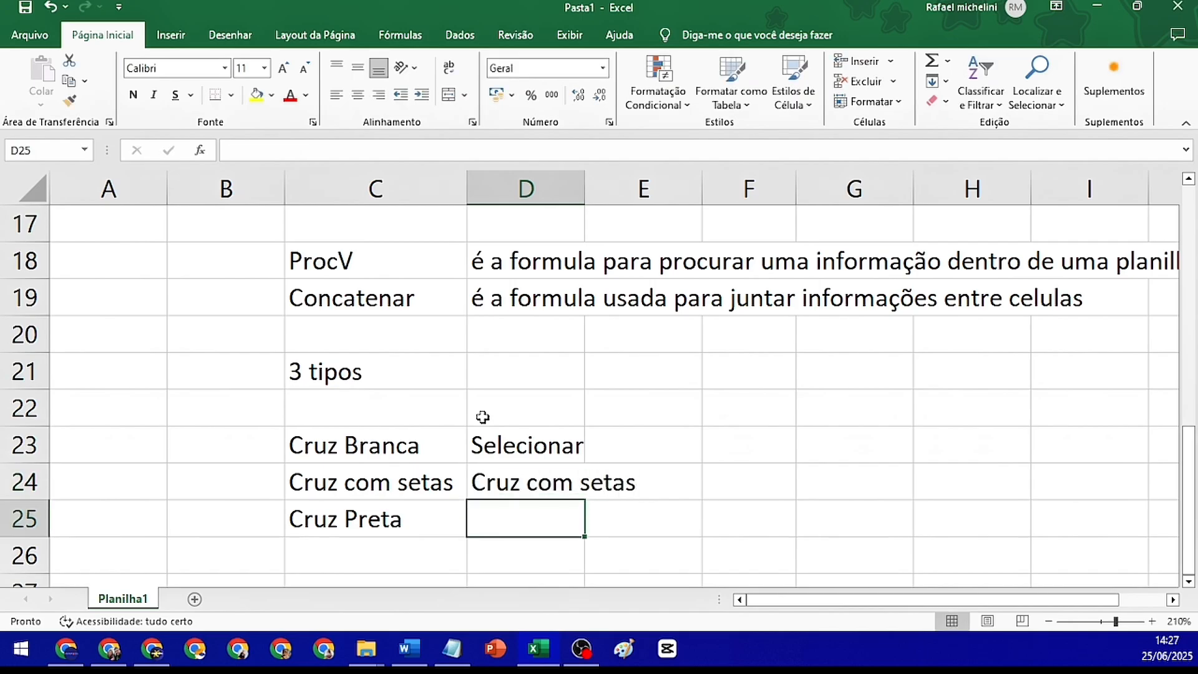
Replace the content of cell D24 with "Mover" as the function of "Cruz com setas"
{"action": "key", "text": "Up"}
{"action": "type", "text": "Mopv"}
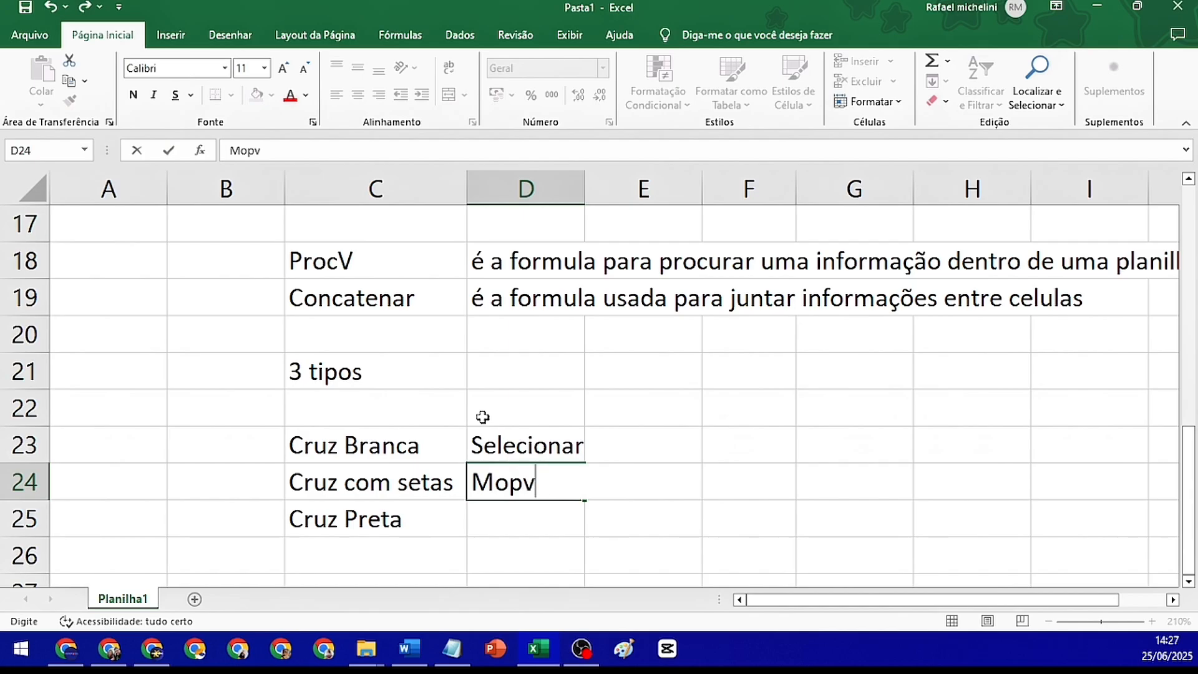
{"action": "key", "text": "BackSpace"}
{"action": "key", "text": "BackSpace"}
{"action": "type", "text": "ver"}
{"action": "key", "text": "Return"}
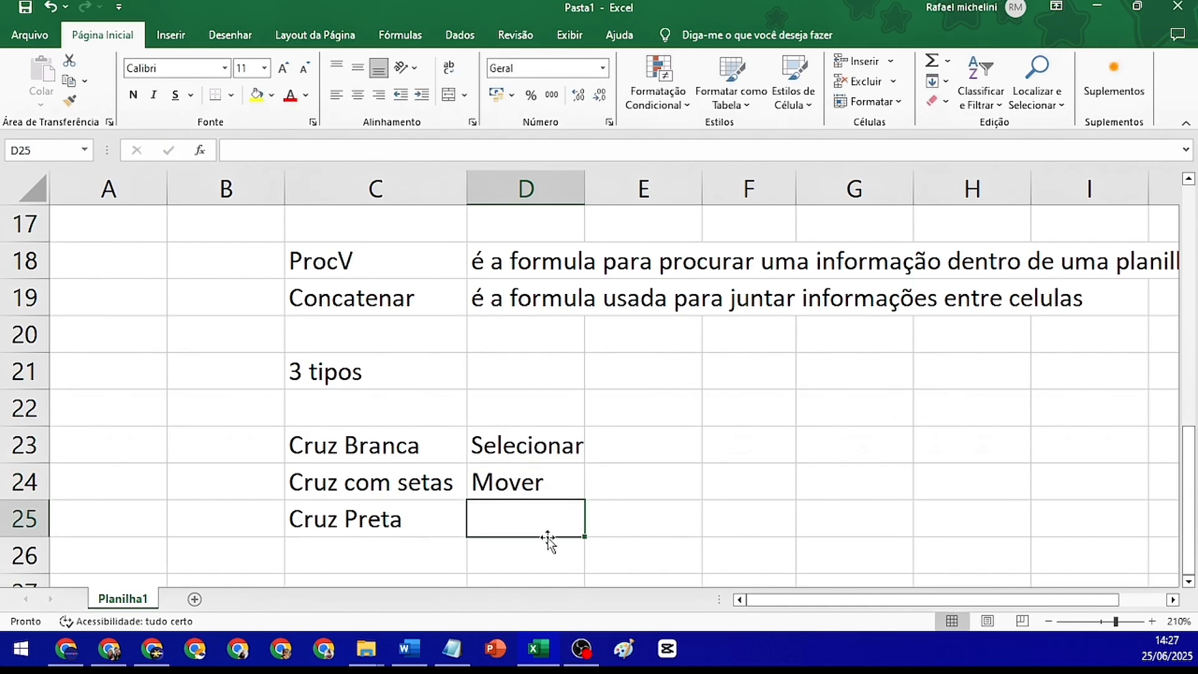
{"action": "left_click", "coordinate": [855, 406]}
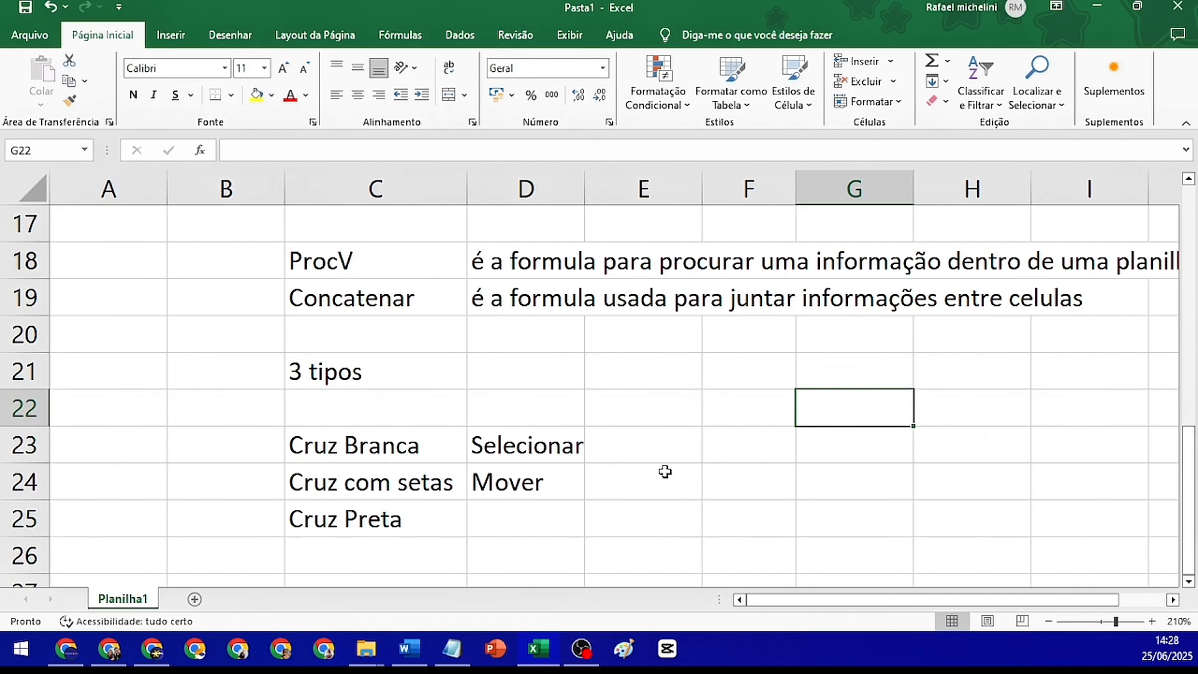
{"action": "left_click_drag", "start_coordinate": [719, 383], "coordinate": [957, 409]}
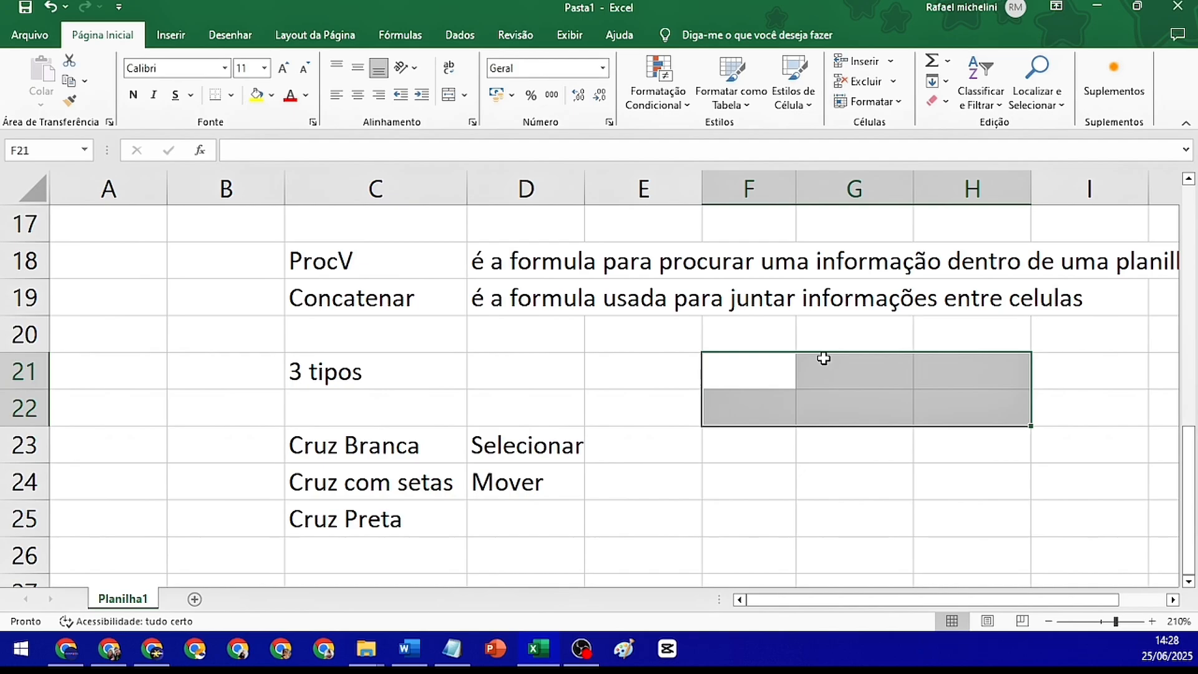
Describe the function of "Cruz Preta" in cell D25 with the word "Copiar"
{"action": "left_click", "coordinate": [553, 517]}
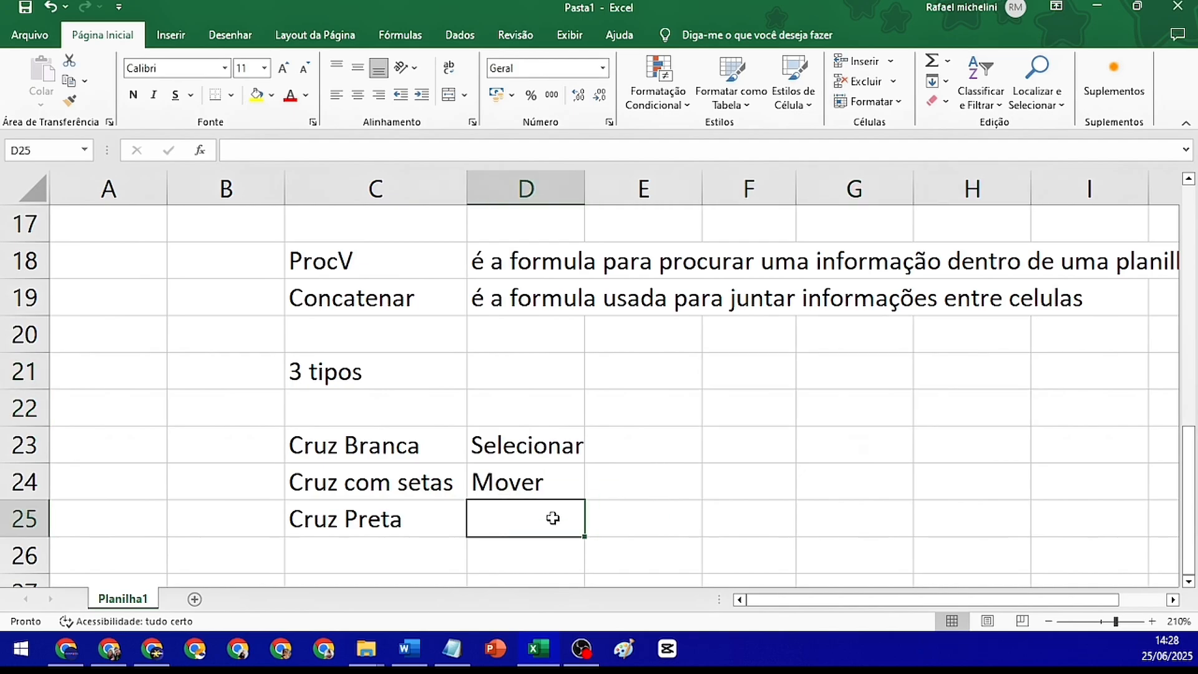
{"action": "type", "text": "copi"}
{"action": "key", "text": "BackSpace"}
{"action": "key", "text": "BackSpace"}
{"action": "key", "text": "BackSpace"}
{"action": "key", "text": "BackSpace"}
{"action": "type", "text": "Co"}
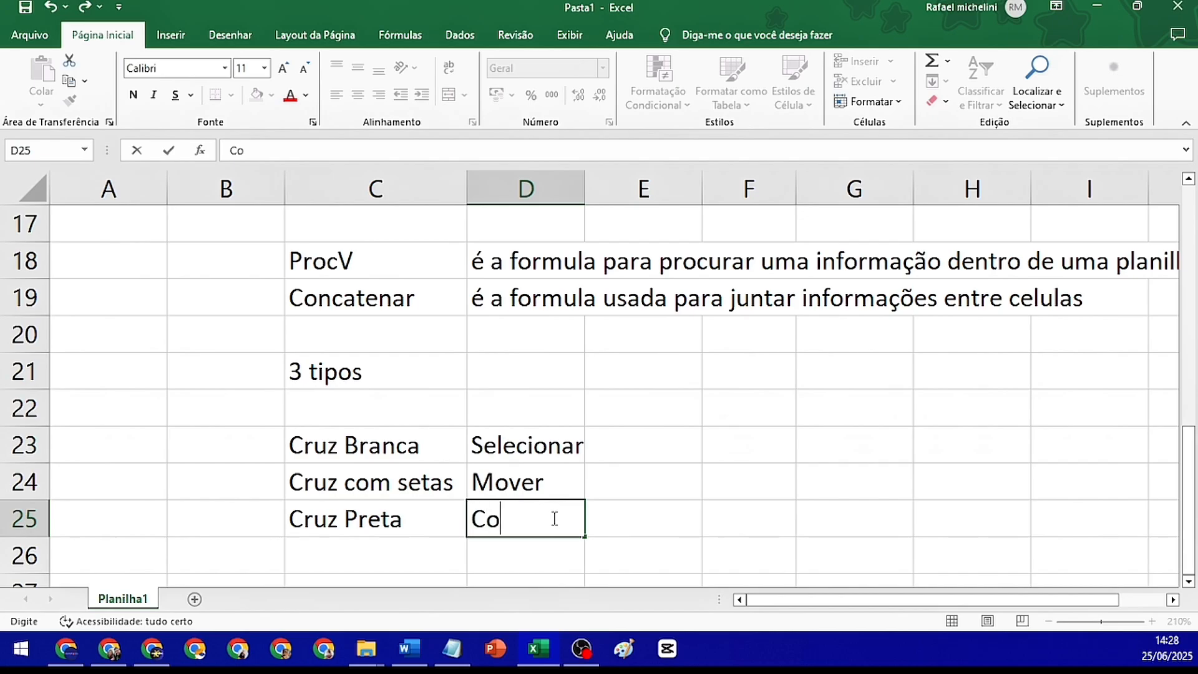
{"action": "type", "text": "piar"}
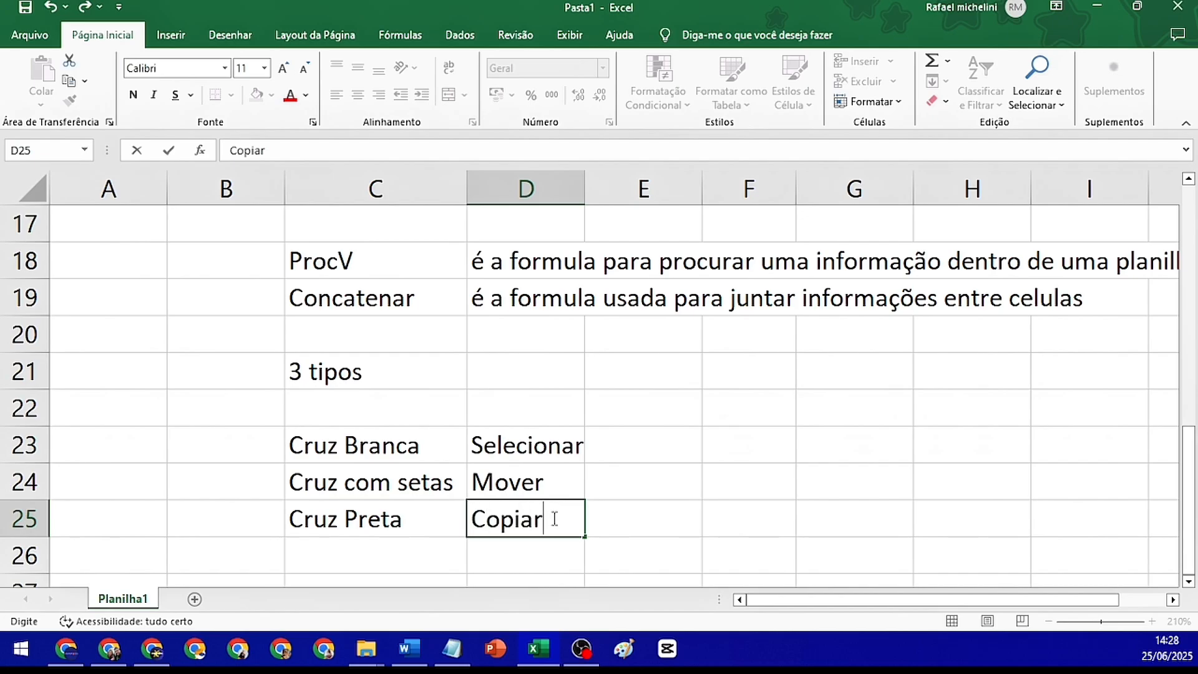
{"action": "left_click", "coordinate": [838, 410]}
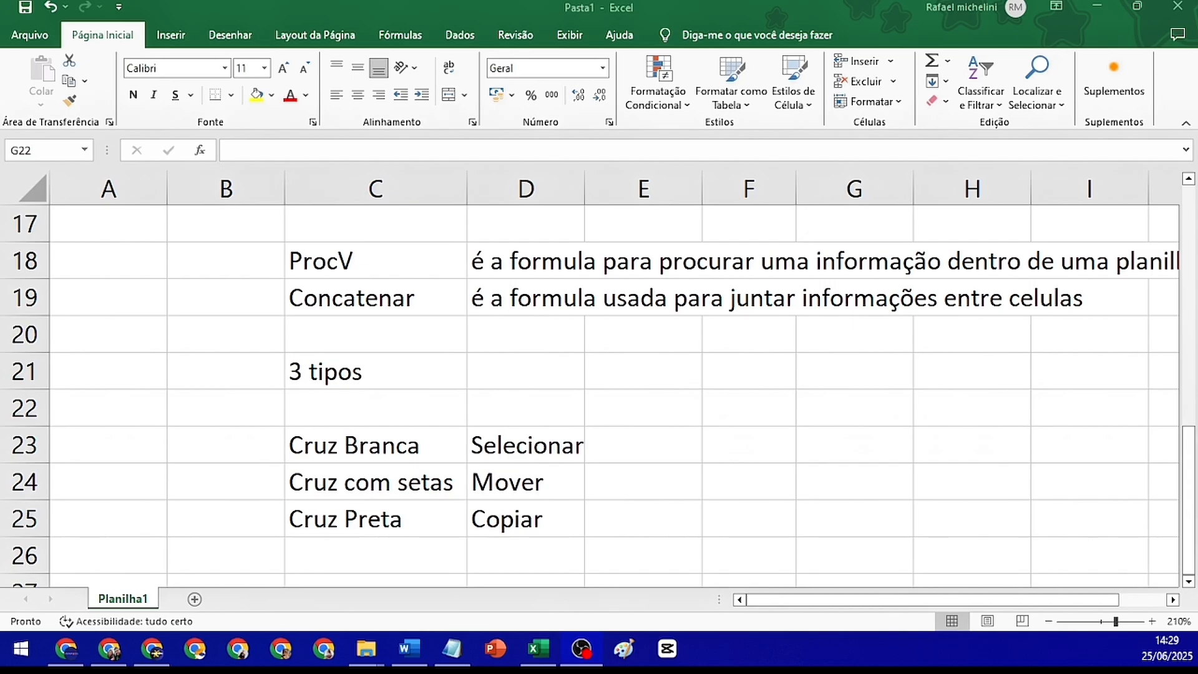
{"action": "left_click", "coordinate": [824, 410]}
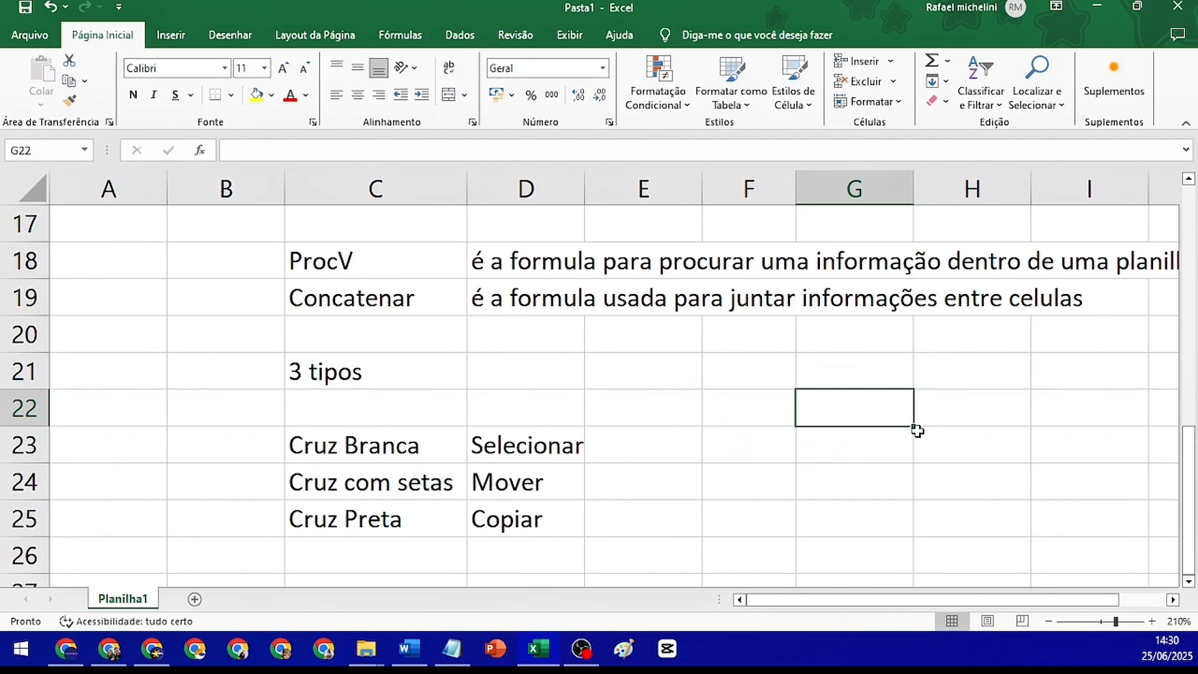
Fill the cursor table C23:D25 across to column H, and extend the filled block down to row 28
{"action": "left_click_drag", "start_coordinate": [418, 450], "coordinate": [525, 515]}
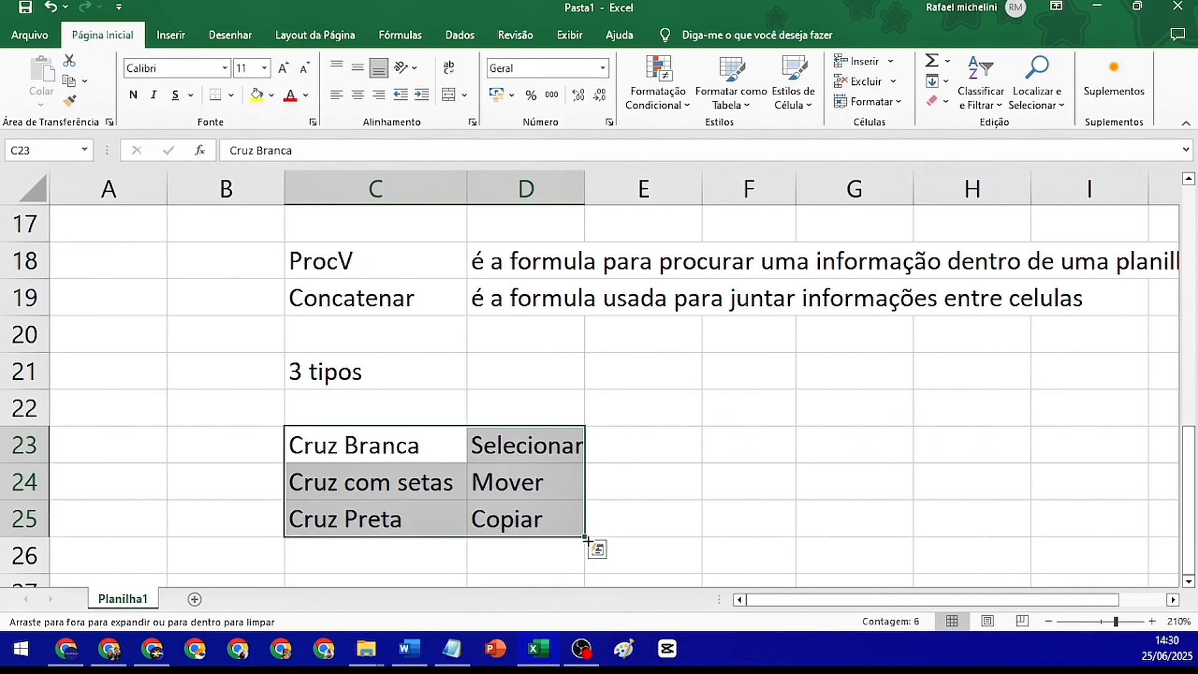
{"action": "left_click_drag", "start_coordinate": [585, 536], "coordinate": [914, 544]}
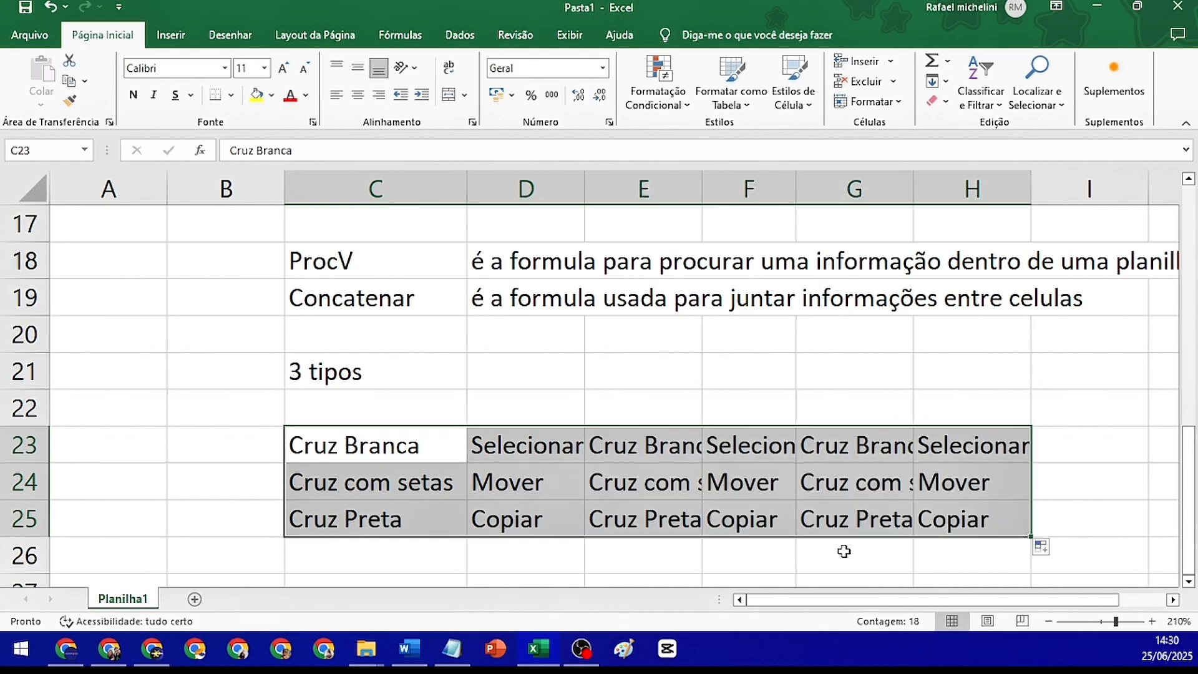
{"action": "scroll", "coordinate": [743, 469], "scroll_direction": "down", "scroll_amount": 1}
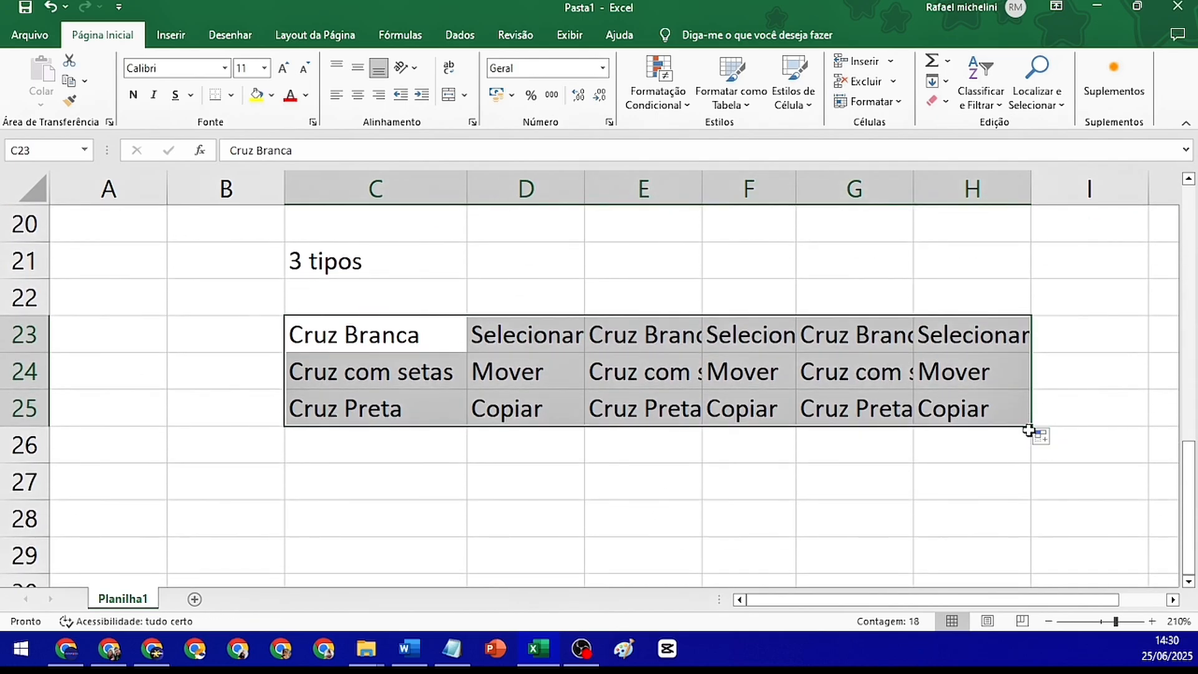
{"action": "left_click_drag", "start_coordinate": [1032, 426], "coordinate": [1036, 287]}
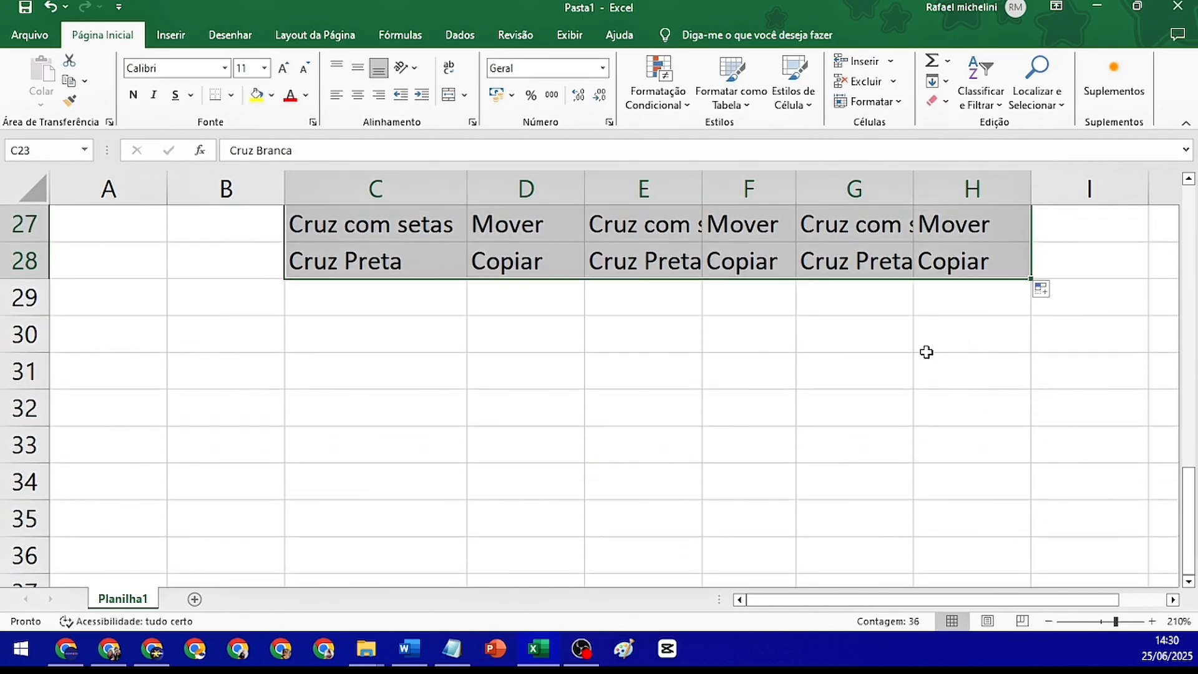
Fill the cursor names in C23:C28 down column C past row 35 and check the copied entries
{"action": "scroll", "coordinate": [471, 323], "scroll_direction": "up", "scroll_amount": 1}
{"action": "scroll", "coordinate": [388, 228], "scroll_direction": "up", "scroll_amount": 1}
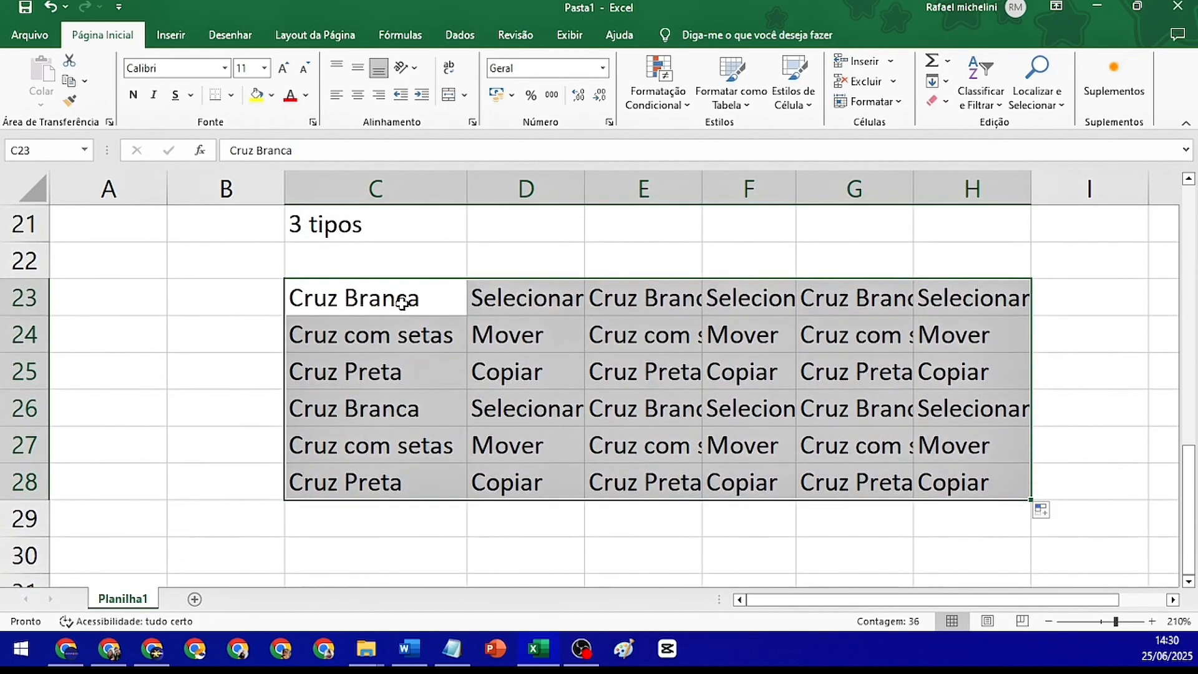
{"action": "left_click_drag", "start_coordinate": [403, 300], "coordinate": [401, 476]}
{"action": "left_click_drag", "start_coordinate": [467, 501], "coordinate": [917, 501]}
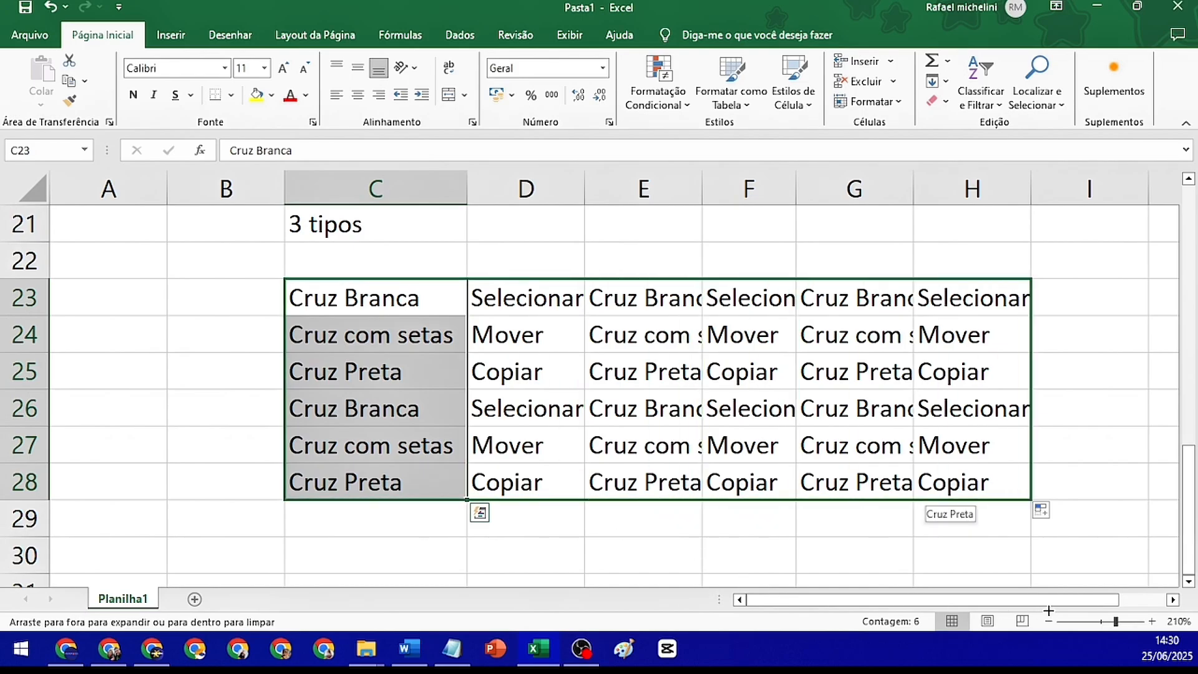
{"action": "left_click_drag", "start_coordinate": [1048, 610], "coordinate": [449, 243]}
{"action": "scroll", "coordinate": [544, 309], "scroll_direction": "up", "scroll_amount": 7}
{"action": "scroll", "coordinate": [544, 308], "scroll_direction": "up", "scroll_amount": 9}
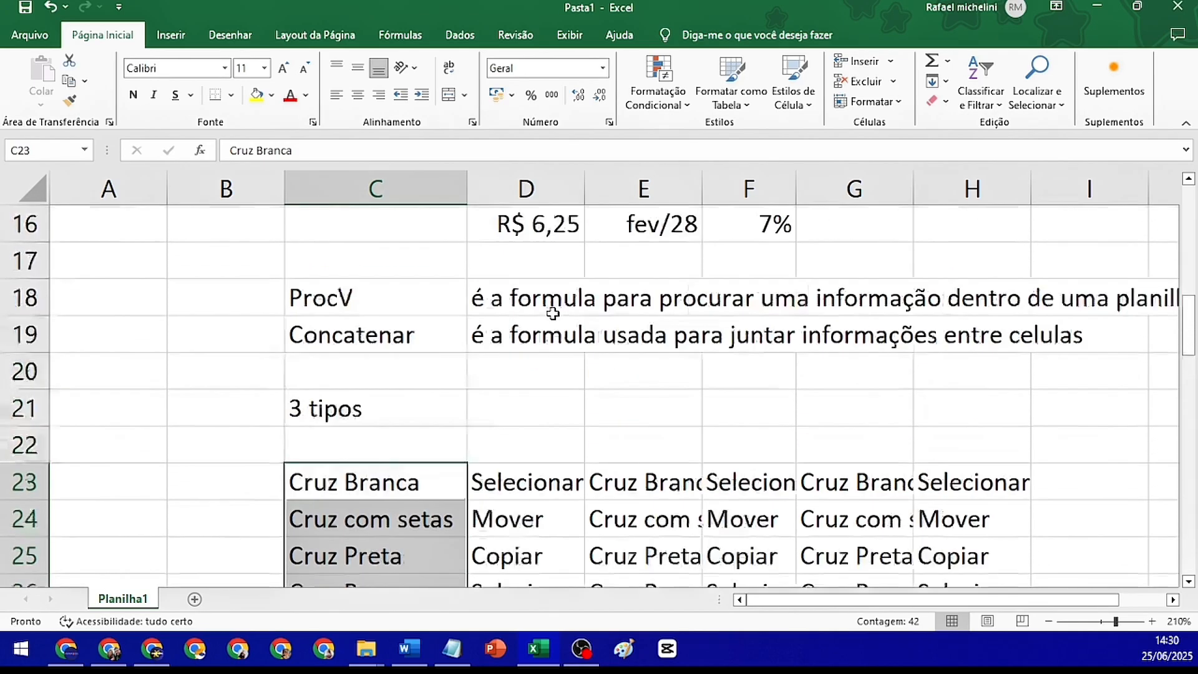
{"action": "scroll", "coordinate": [487, 543], "scroll_direction": "down", "scroll_amount": 14}
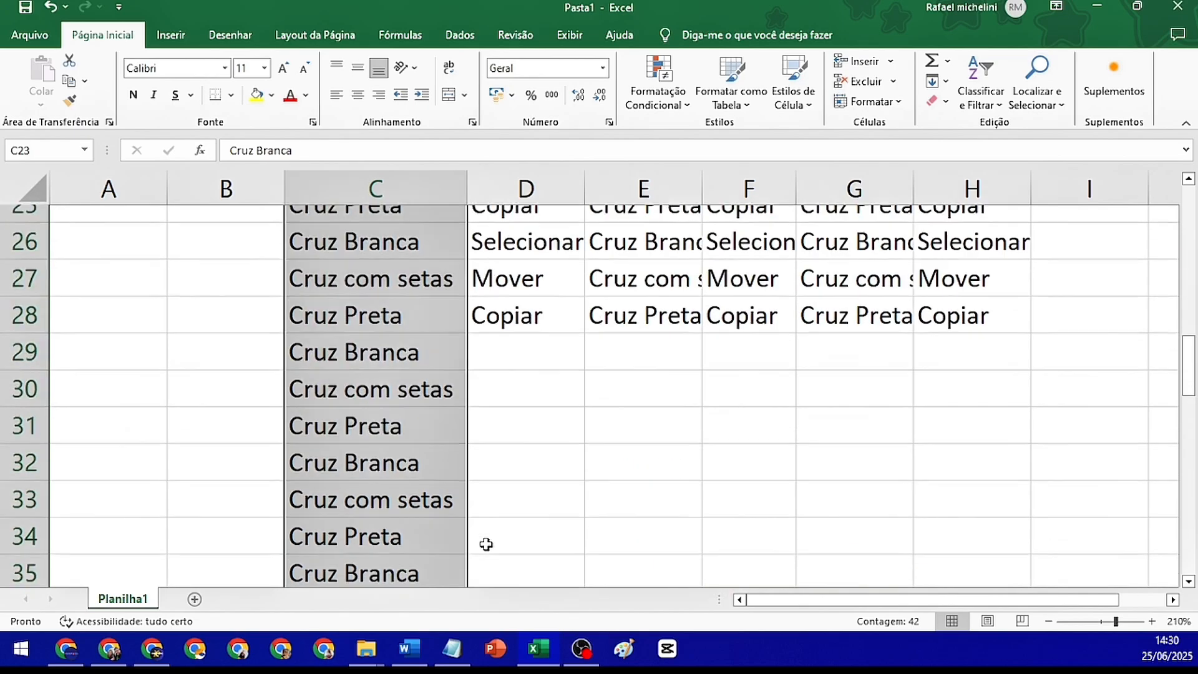
Add a second worksheet to the workbook and return to Planilha1
{"action": "scroll", "coordinate": [491, 541], "scroll_direction": "up", "scroll_amount": 9}
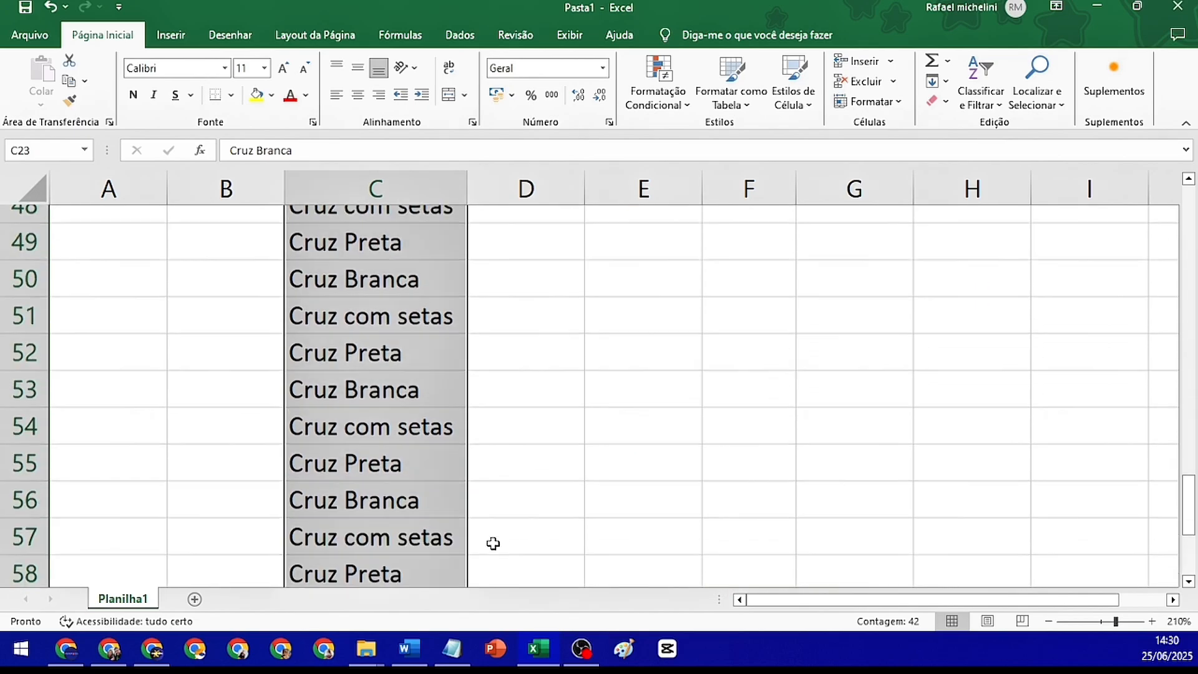
{"action": "scroll", "coordinate": [479, 535], "scroll_direction": "up", "scroll_amount": 6}
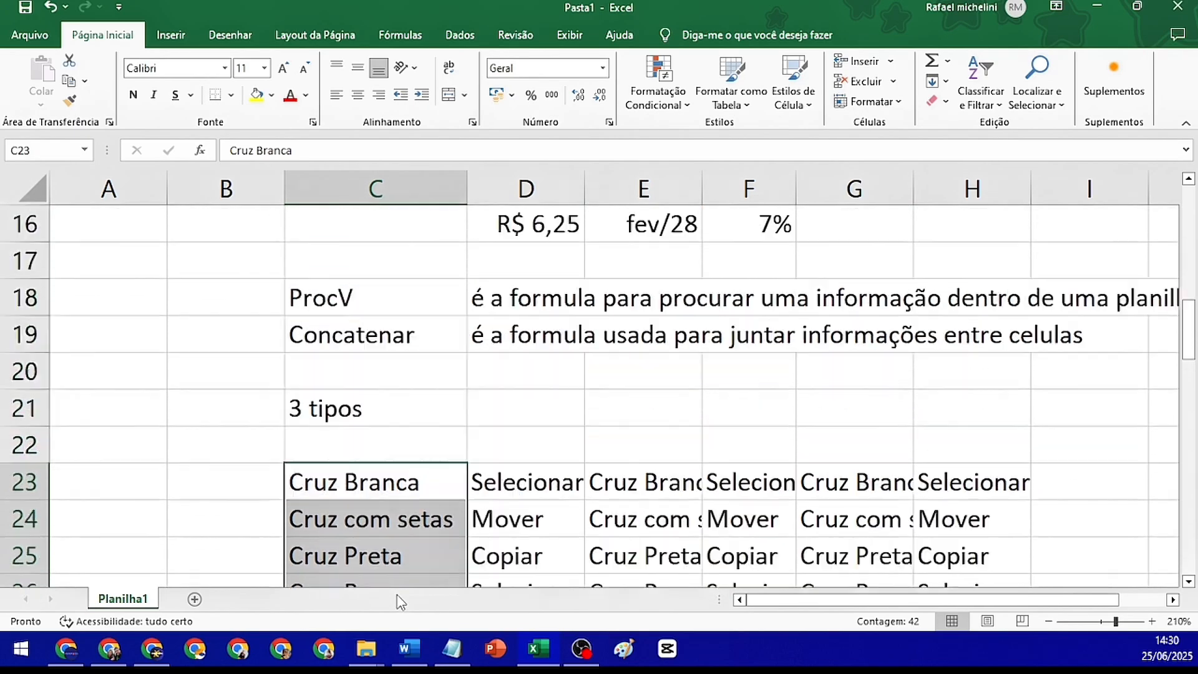
{"action": "left_click", "coordinate": [195, 599]}
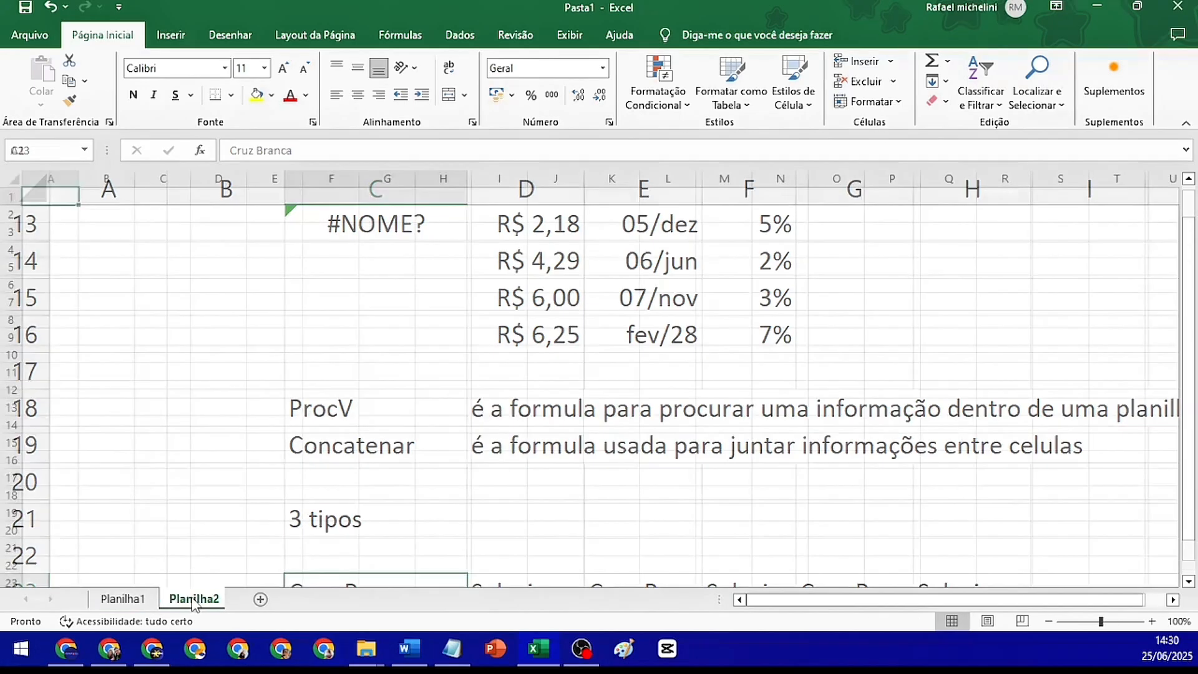
{"action": "left_click", "coordinate": [123, 599]}
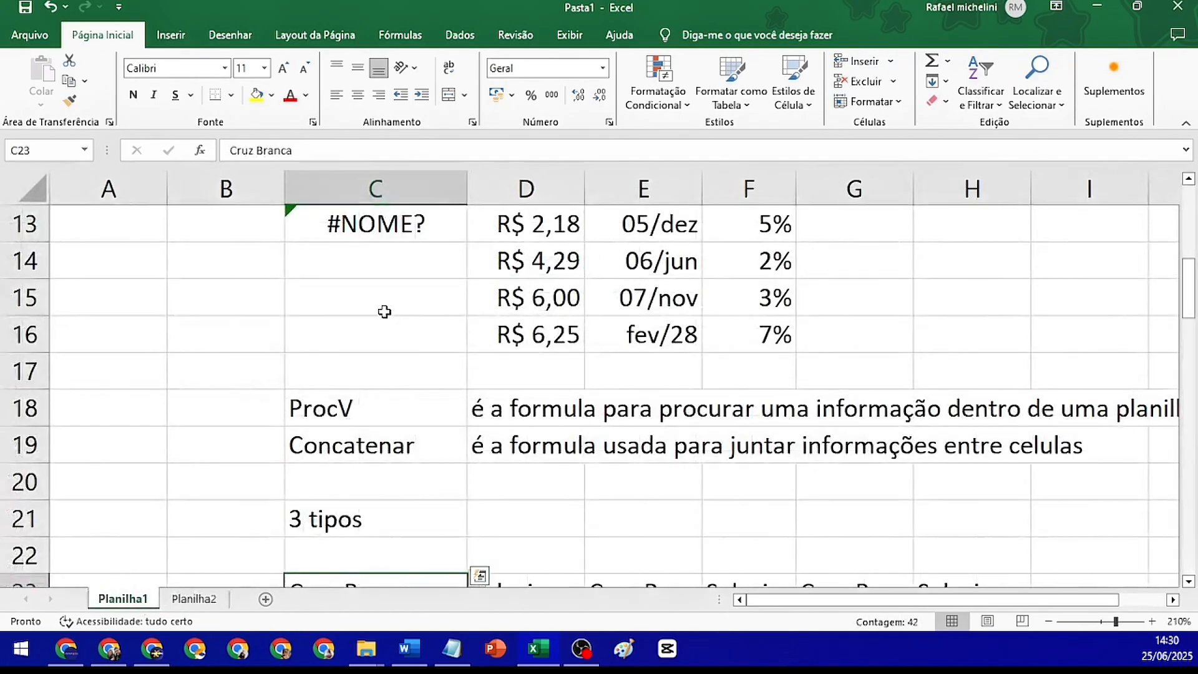
Try to clear the copied cursor names from column C
{"action": "scroll", "coordinate": [540, 405], "scroll_direction": "down", "scroll_amount": 1}
{"action": "scroll", "coordinate": [540, 406], "scroll_direction": "down", "scroll_amount": 8}
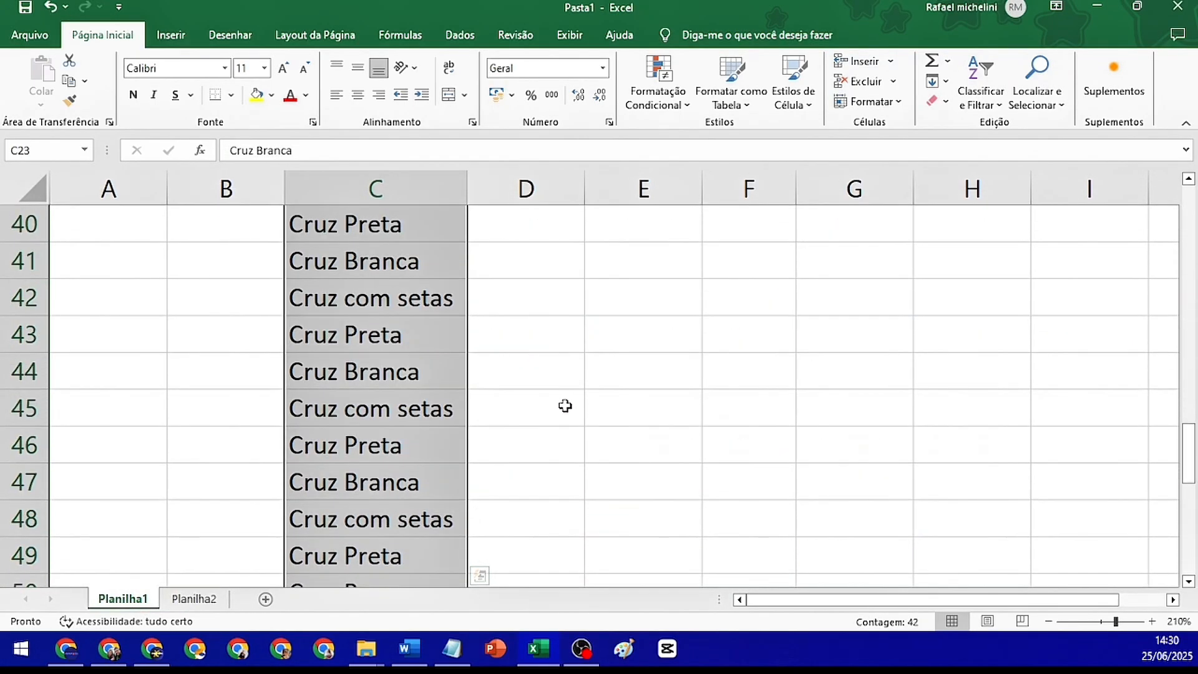
{"action": "scroll", "coordinate": [565, 407], "scroll_direction": "up", "scroll_amount": 2}
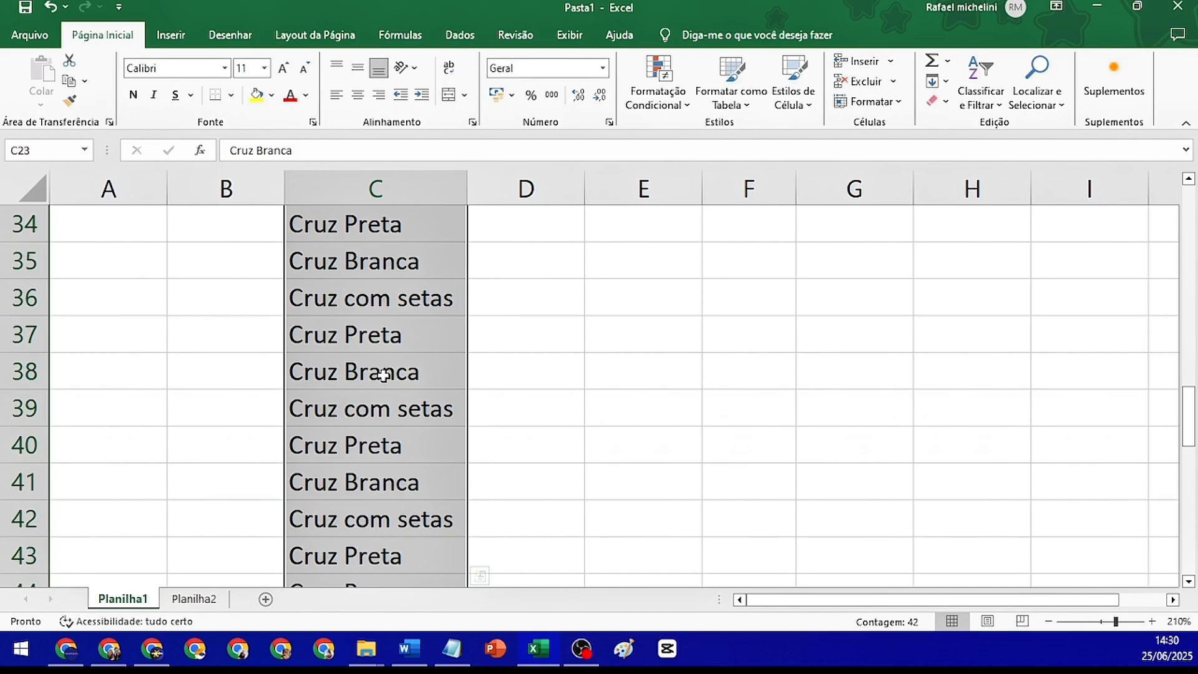
{"action": "key", "text": "Delete"}
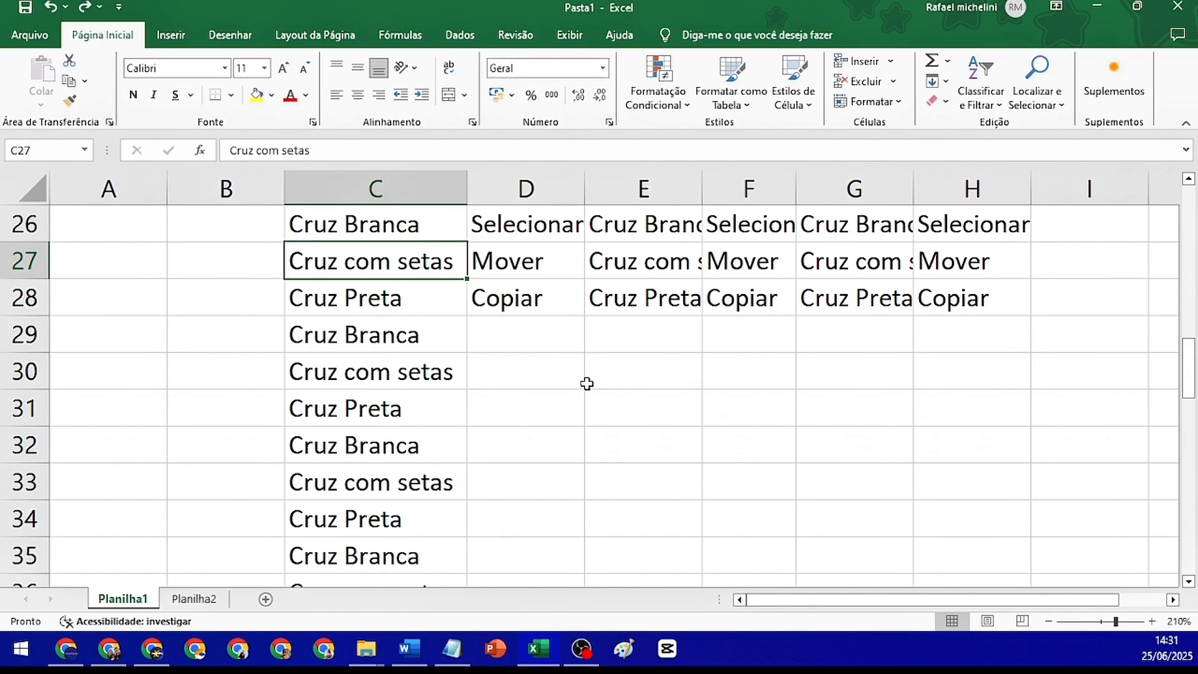
Enter the starting values 1 and 2 in cells E31 and E32
{"action": "scroll", "coordinate": [586, 382], "scroll_direction": "down", "scroll_amount": 1}
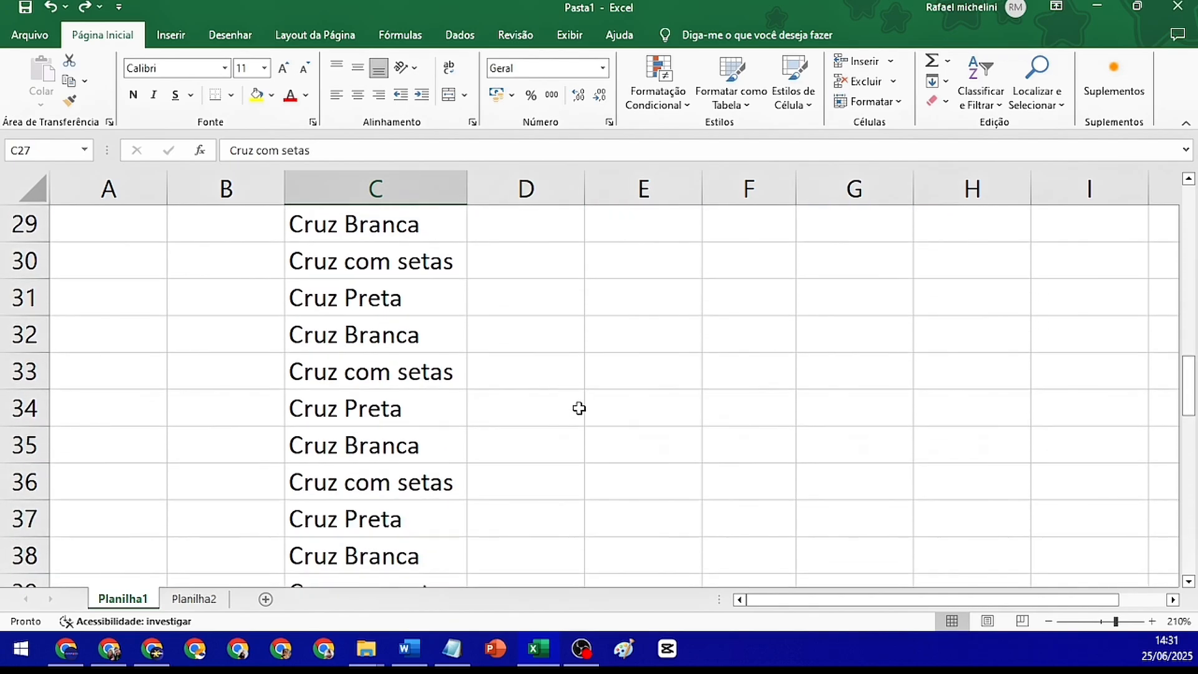
{"action": "left_click", "coordinate": [630, 287]}
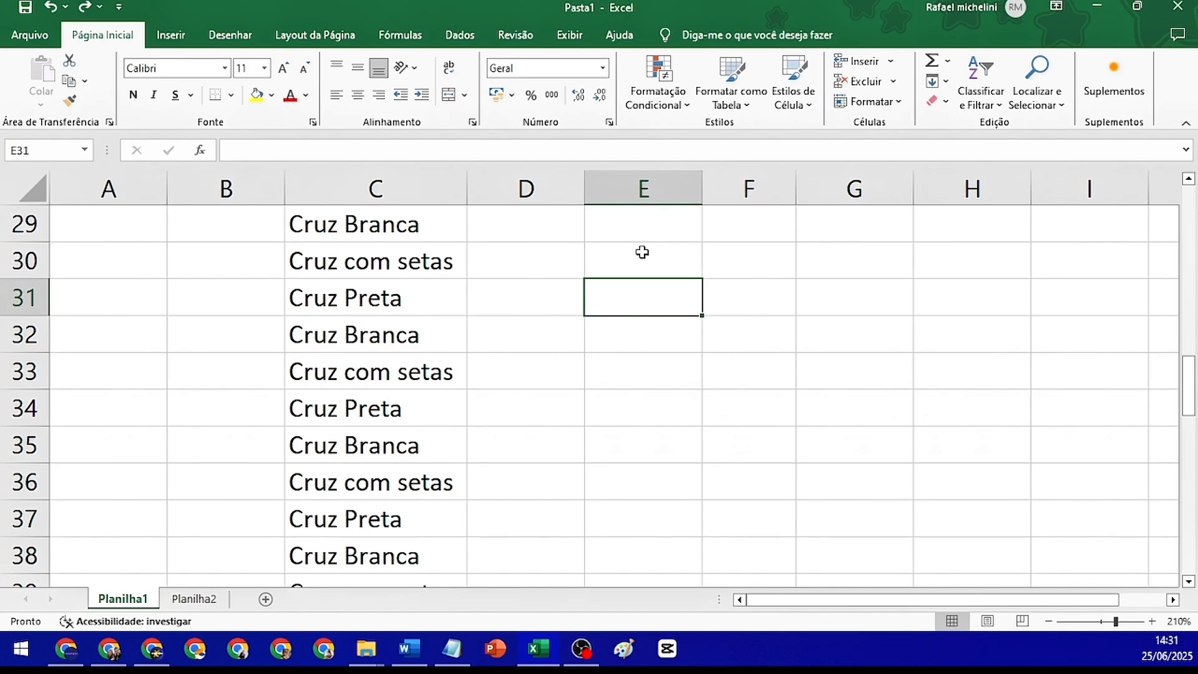
{"action": "type", "text": "1"}
{"action": "key", "text": "Return"}
{"action": "type", "text": "2"}
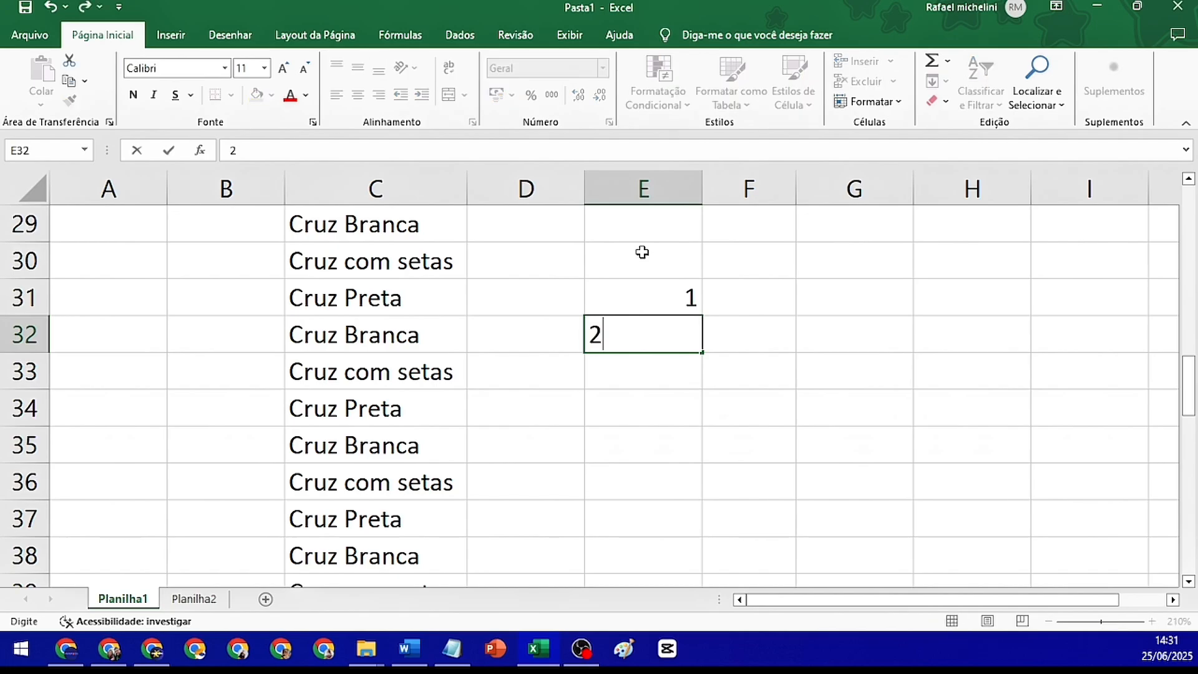
{"action": "key", "text": "Return"}
Enter the starting values 2 and 4 in cells F31 and F32
{"action": "key", "text": "Up"}
{"action": "key", "text": "Right"}
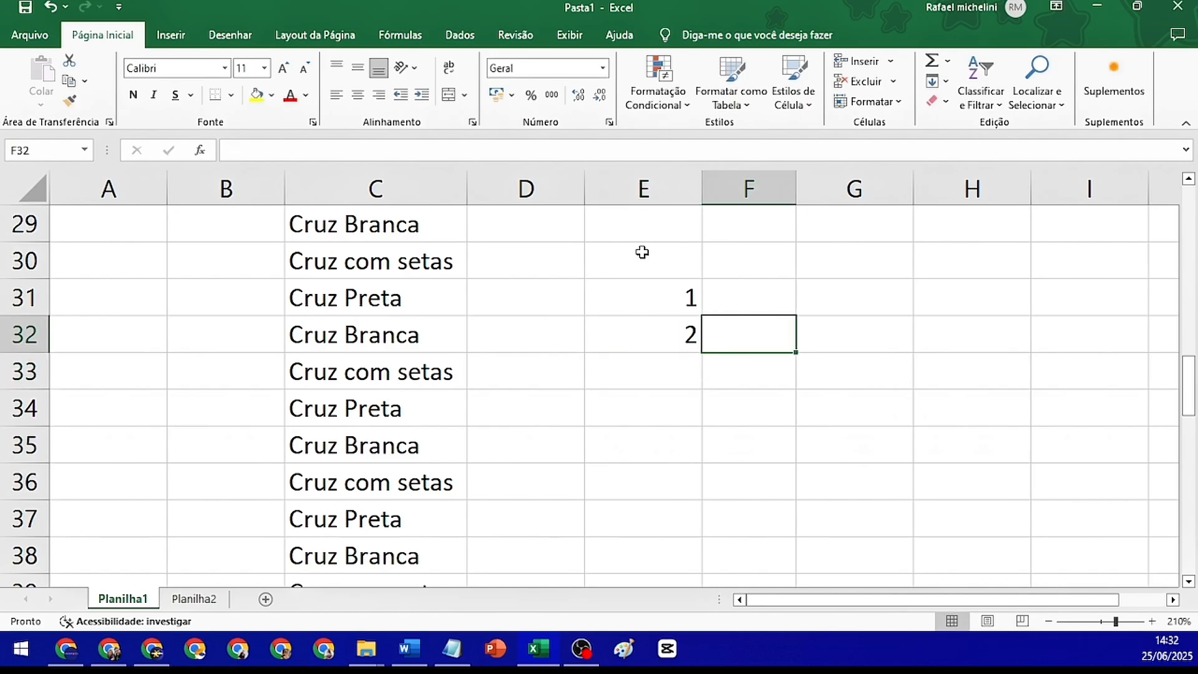
{"action": "key", "text": "Up"}
{"action": "type", "text": "2"}
{"action": "key", "text": "Return"}
{"action": "type", "text": "4"}
{"action": "key", "text": "Return"}
Enter the starting values 5 and 10 in cells G31 and G32
{"action": "key", "text": "Right"}
{"action": "key", "text": "Up"}
{"action": "key", "text": "Up"}
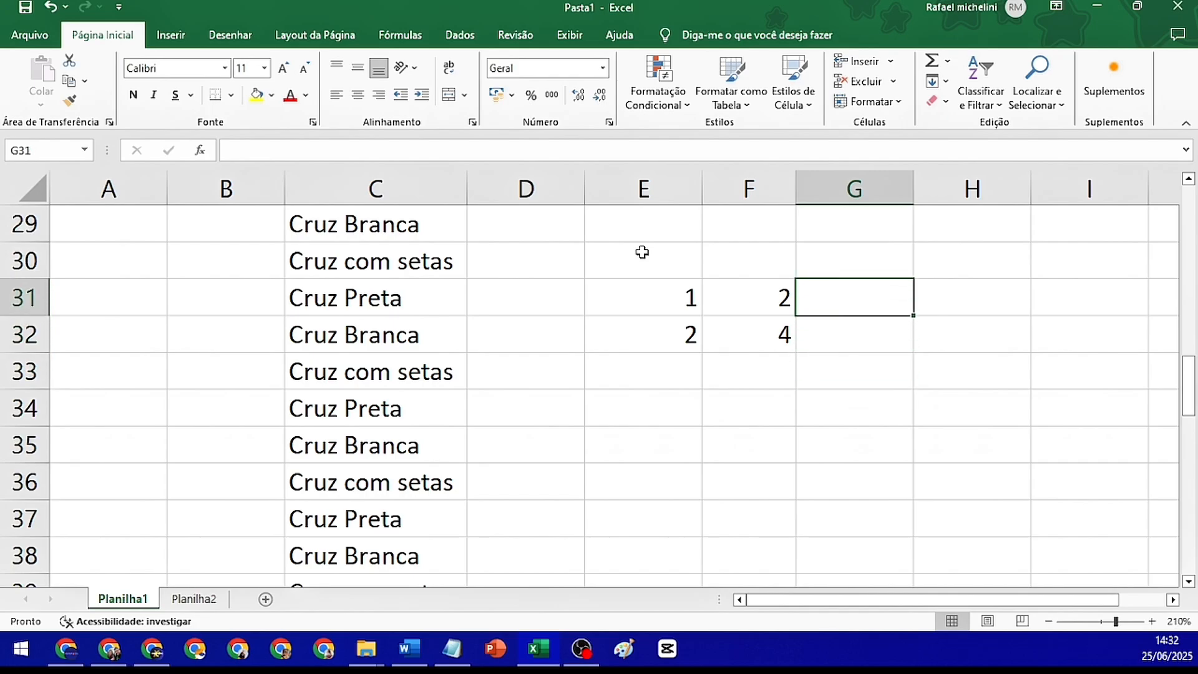
{"action": "type", "text": "53"}
{"action": "key", "text": "Return"}
{"action": "type", "text": "10"}
{"action": "key", "text": "Return"}
{"action": "key", "text": "Up"}
{"action": "key", "text": "Up"}
{"action": "type", "text": "5"}
{"action": "key", "text": "Return"}
Enter the starting values 100 and 200 in cells H31 and H32
{"action": "key", "text": "Right"}
{"action": "key", "text": "Up"}
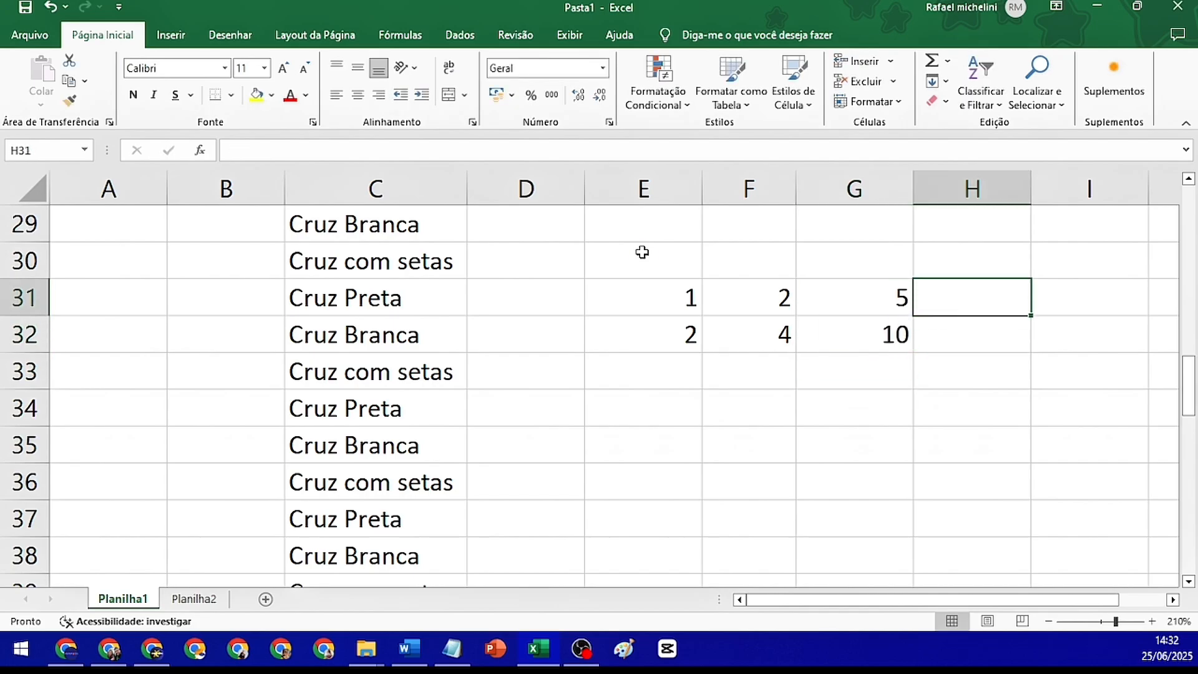
{"action": "type", "text": "100"}
{"action": "key", "text": "Return"}
{"action": "type", "text": "100"}
{"action": "key", "text": "Return"}
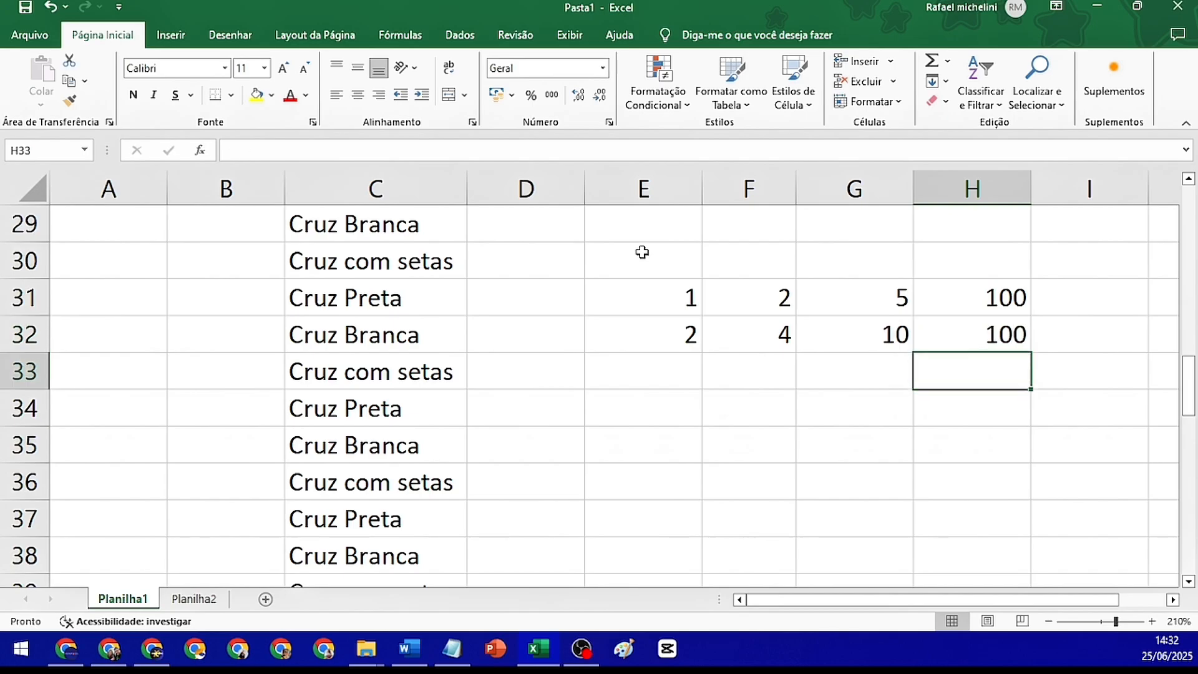
{"action": "key", "text": "Up"}
{"action": "type", "text": "200"}
{"action": "key", "text": "Return"}
Extend the four number sequences in E31:H32 down to row 39 with the fill handle
{"action": "left_click_drag", "start_coordinate": [668, 303], "coordinate": [965, 338]}
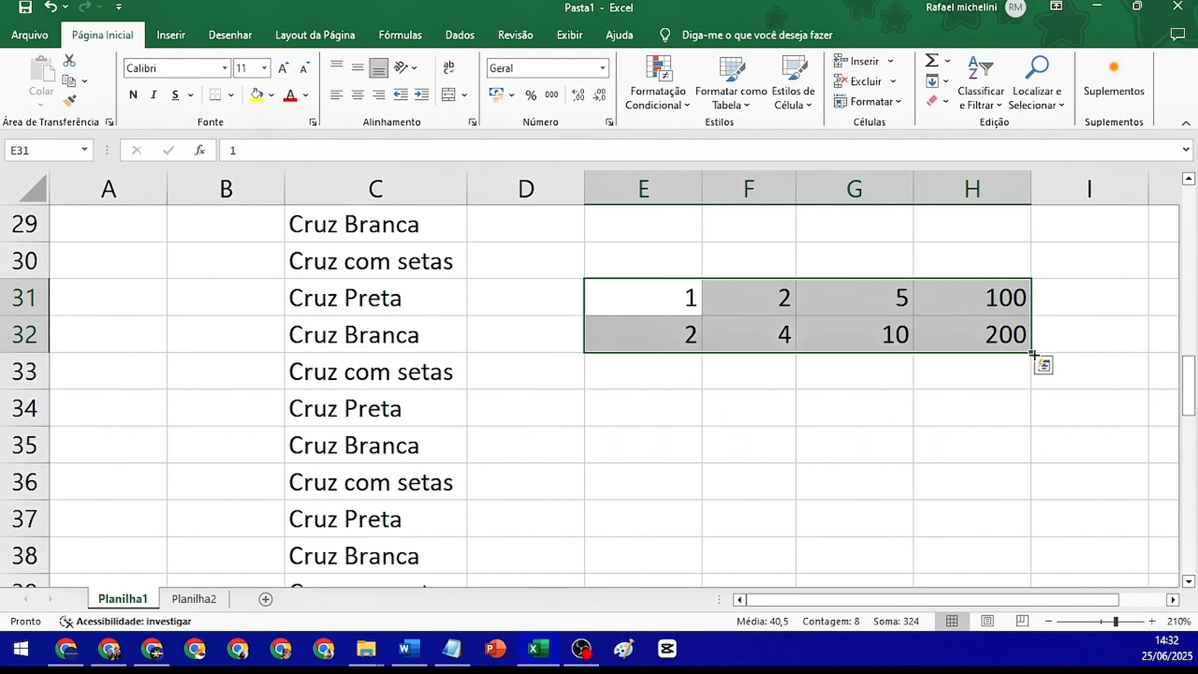
{"action": "left_click_drag", "start_coordinate": [1032, 353], "coordinate": [1032, 540]}
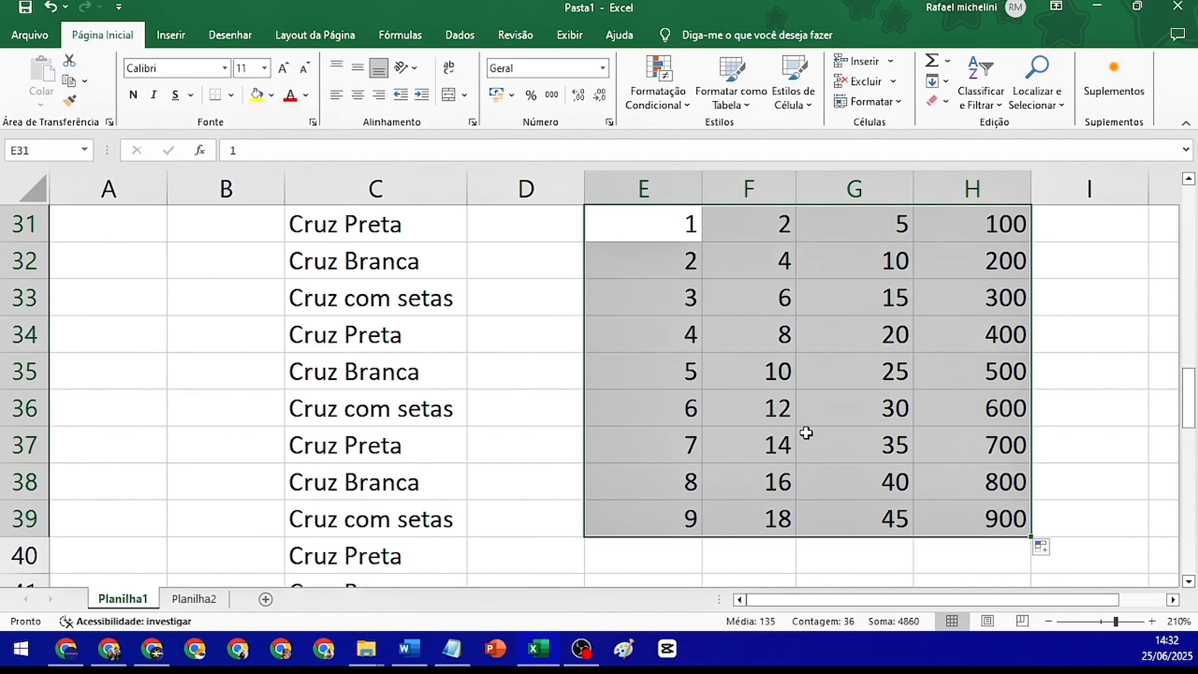
{"action": "key", "text": "alt+Tab"}
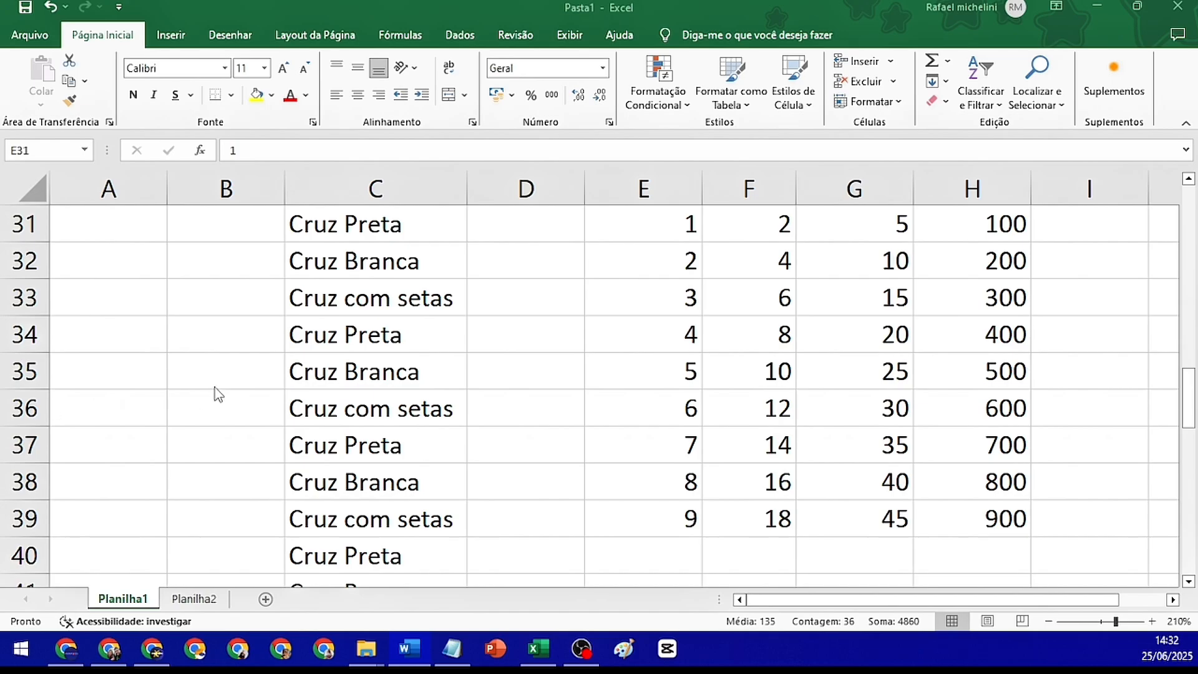
Enter the heading "média", with its accent, in cell E42
{"action": "scroll", "coordinate": [602, 415], "scroll_direction": "down", "scroll_amount": 3}
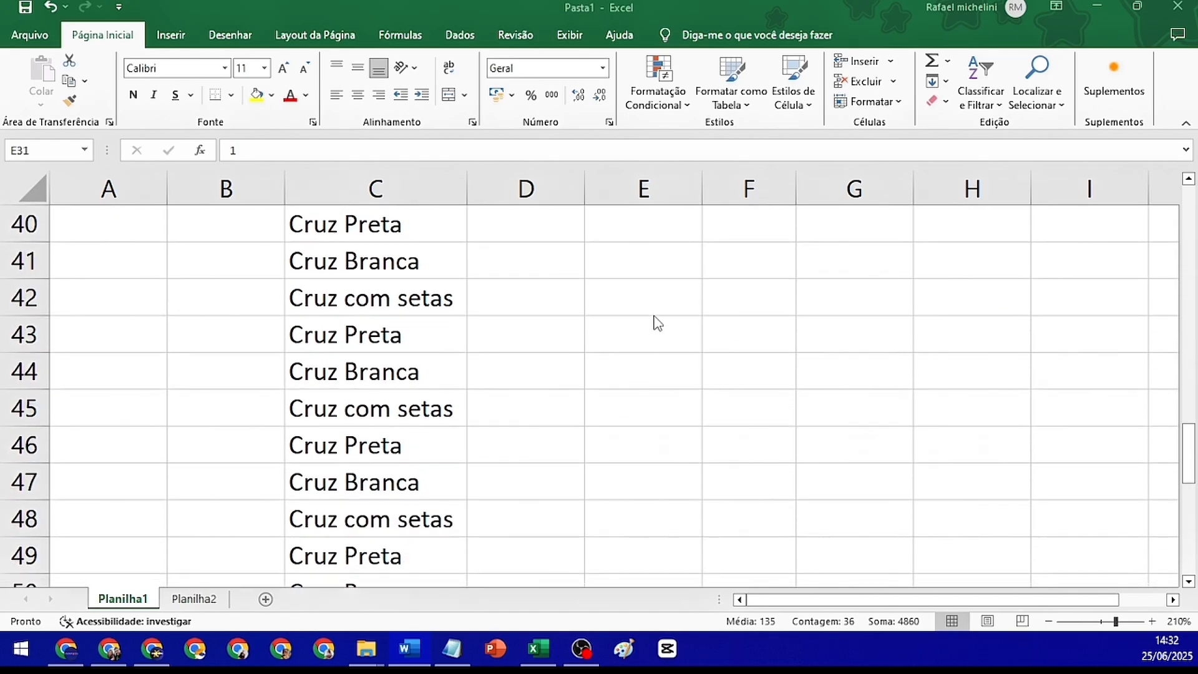
{"action": "left_click", "coordinate": [656, 305]}
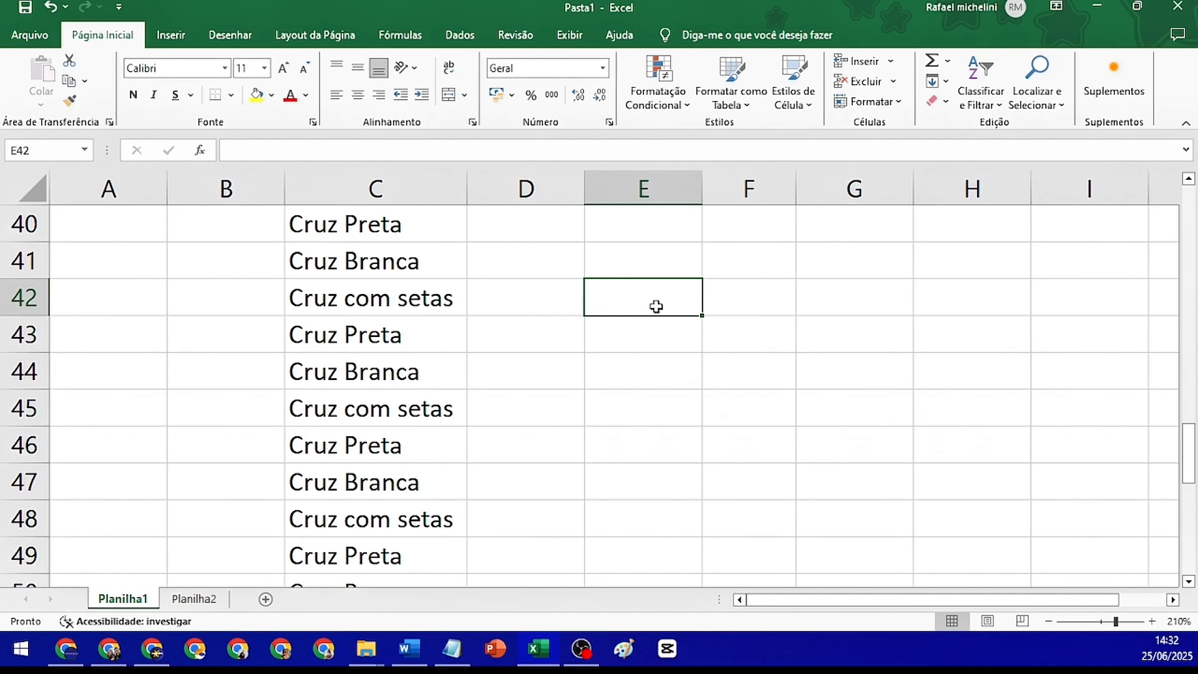
{"action": "type", "text": "media"}
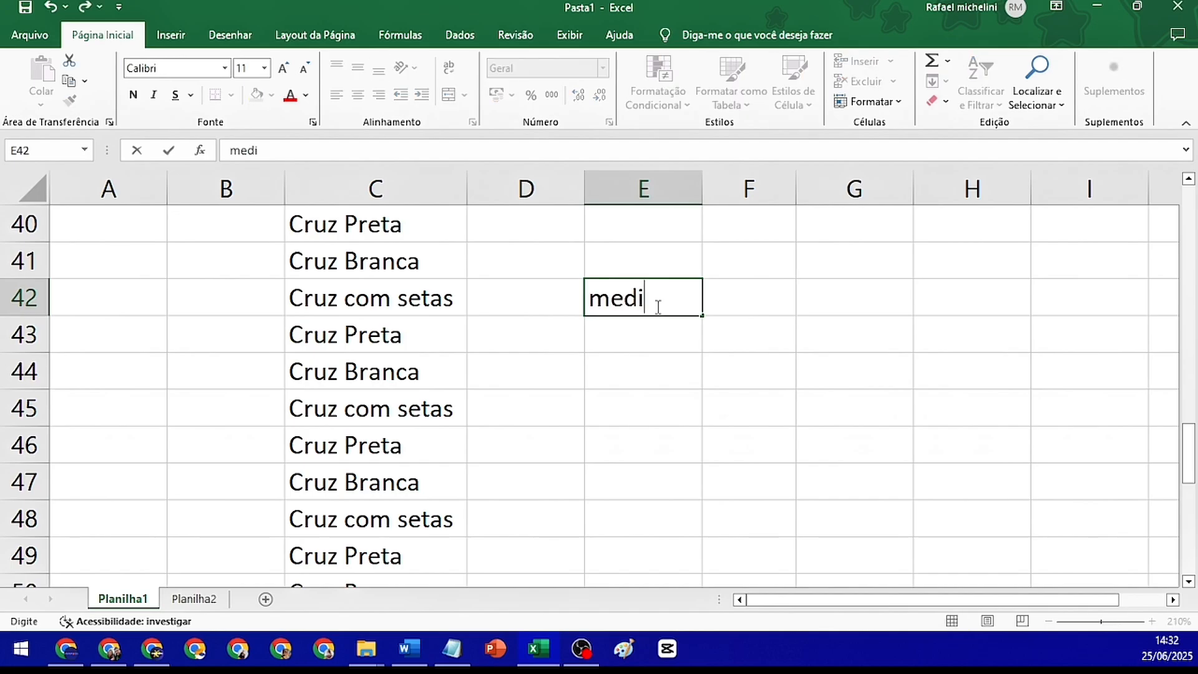
{"action": "key", "text": "Return"}
{"action": "left_click", "coordinate": [655, 306]}
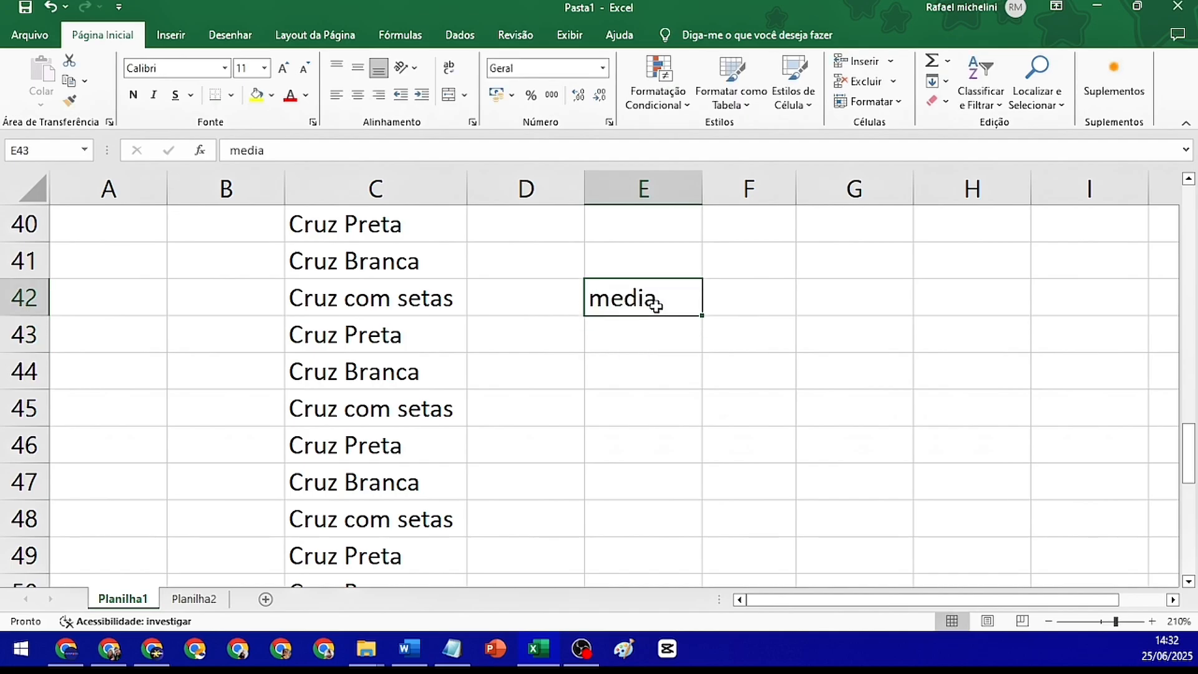
{"action": "type", "text": "média"}
{"action": "key", "text": "Return"}
{"action": "key", "text": "Return"}
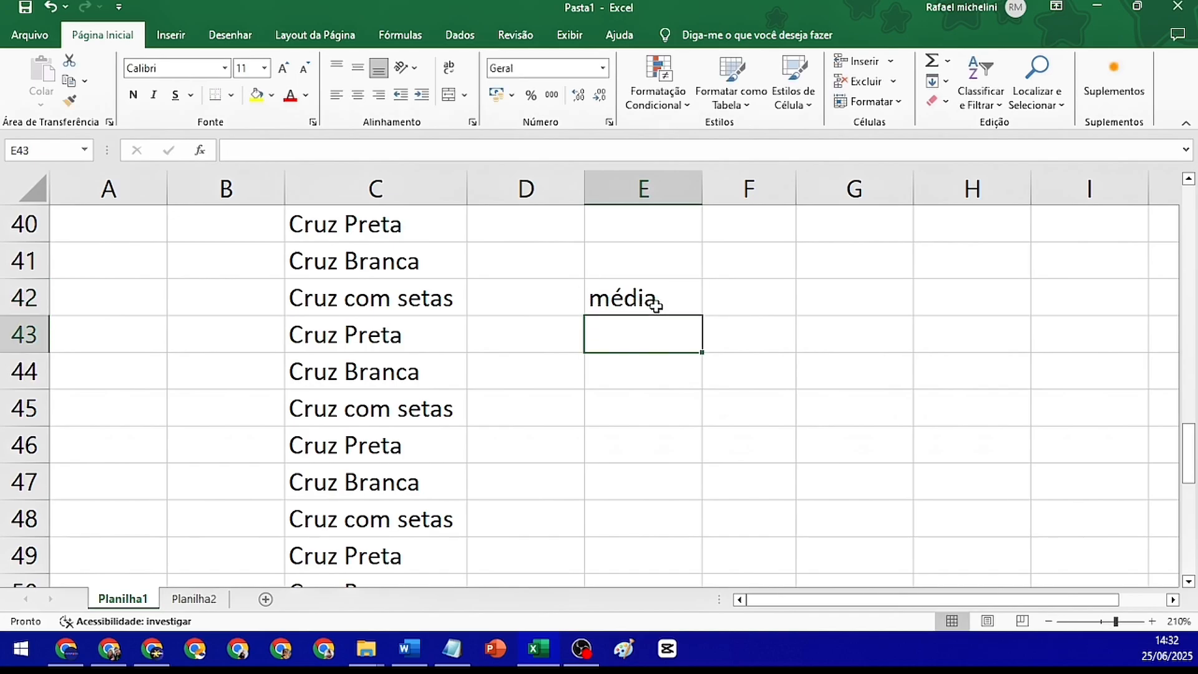
Write "Soma dos elementos" in cell E44 and "Quantidade dos Elementos" directly beneath it in E45
{"action": "type", "text": "Soma "}
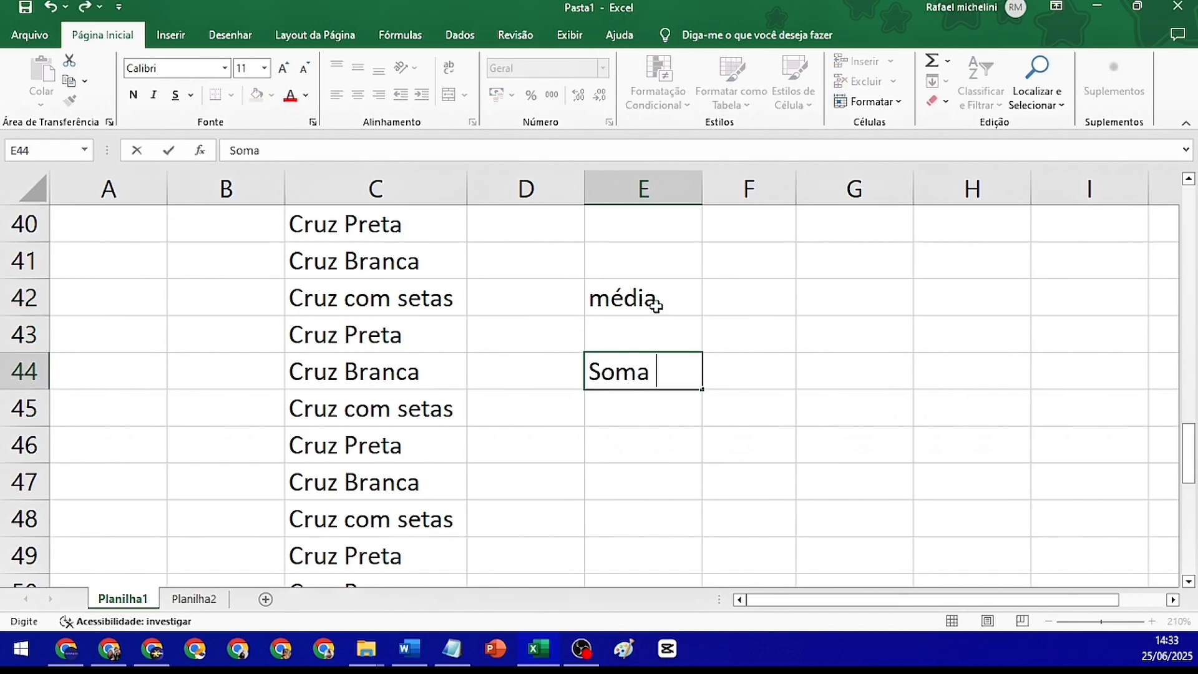
{"action": "type", "text": "dos ele"}
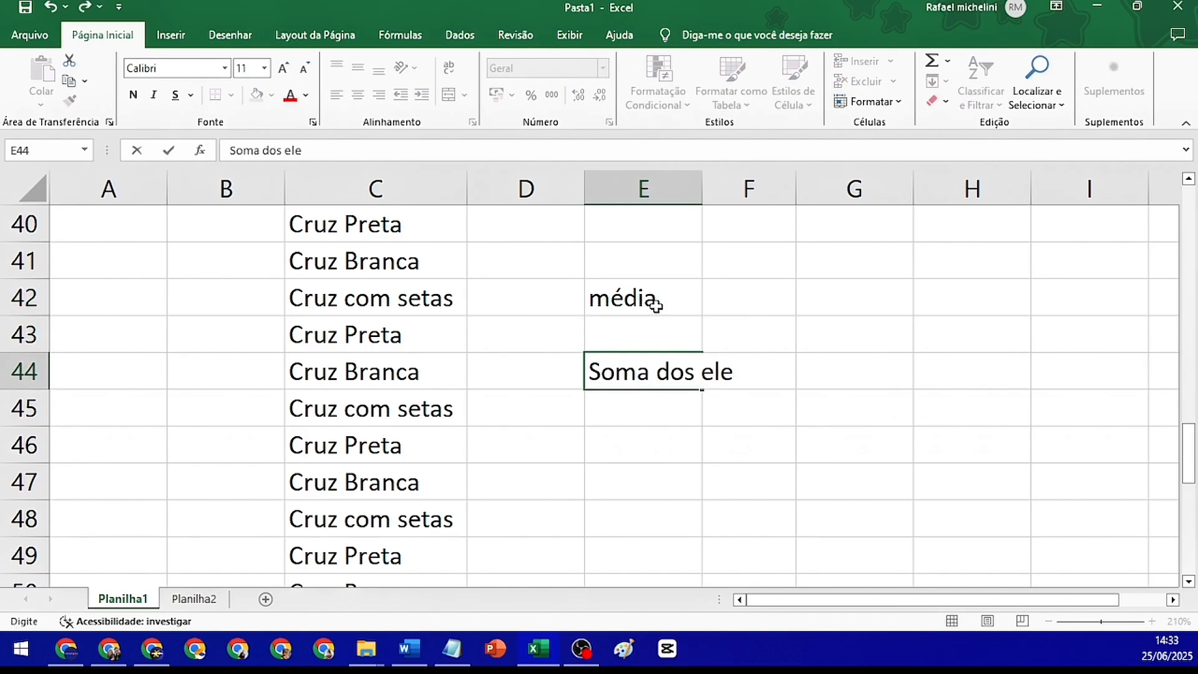
{"action": "type", "text": "mentos"}
{"action": "key", "text": "Return"}
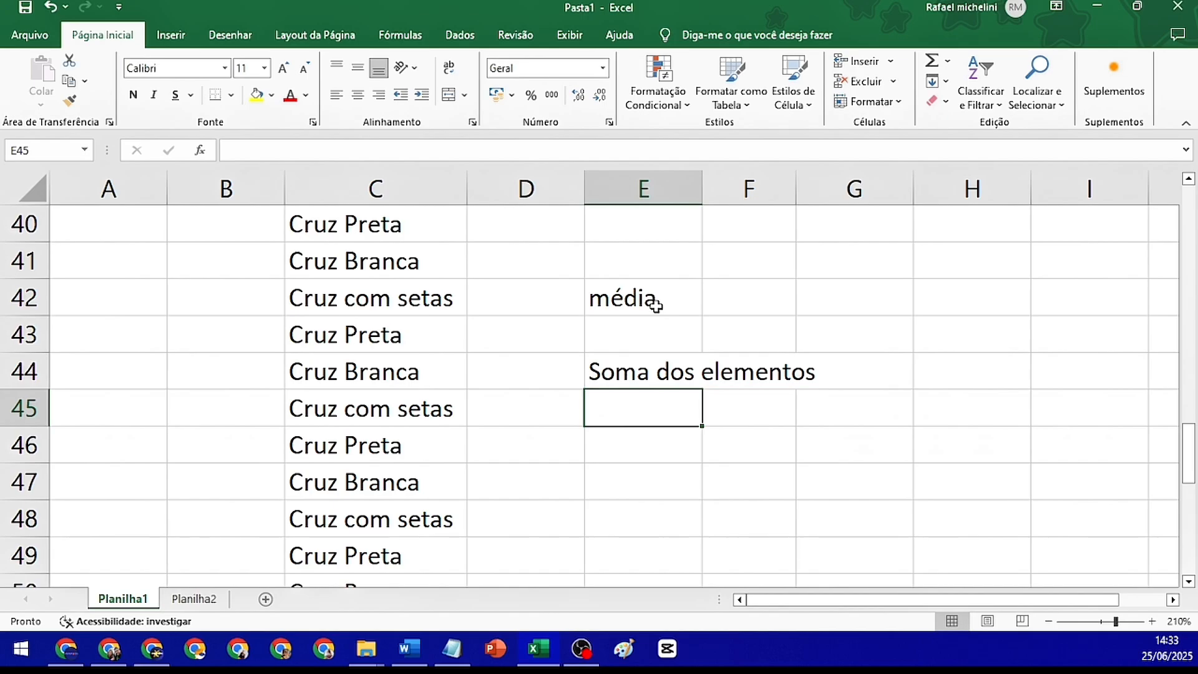
{"action": "type", "text": "Quantidade"}
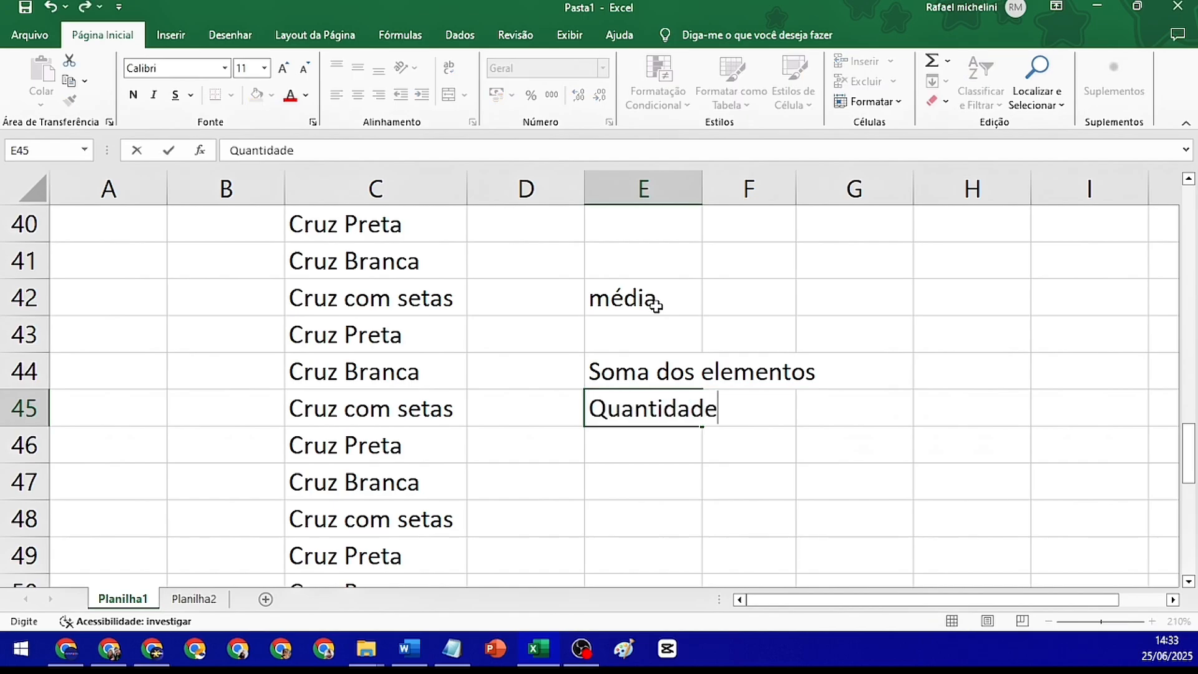
{"action": "type", "text": " dos Elem"}
{"action": "type", "text": "entos"}
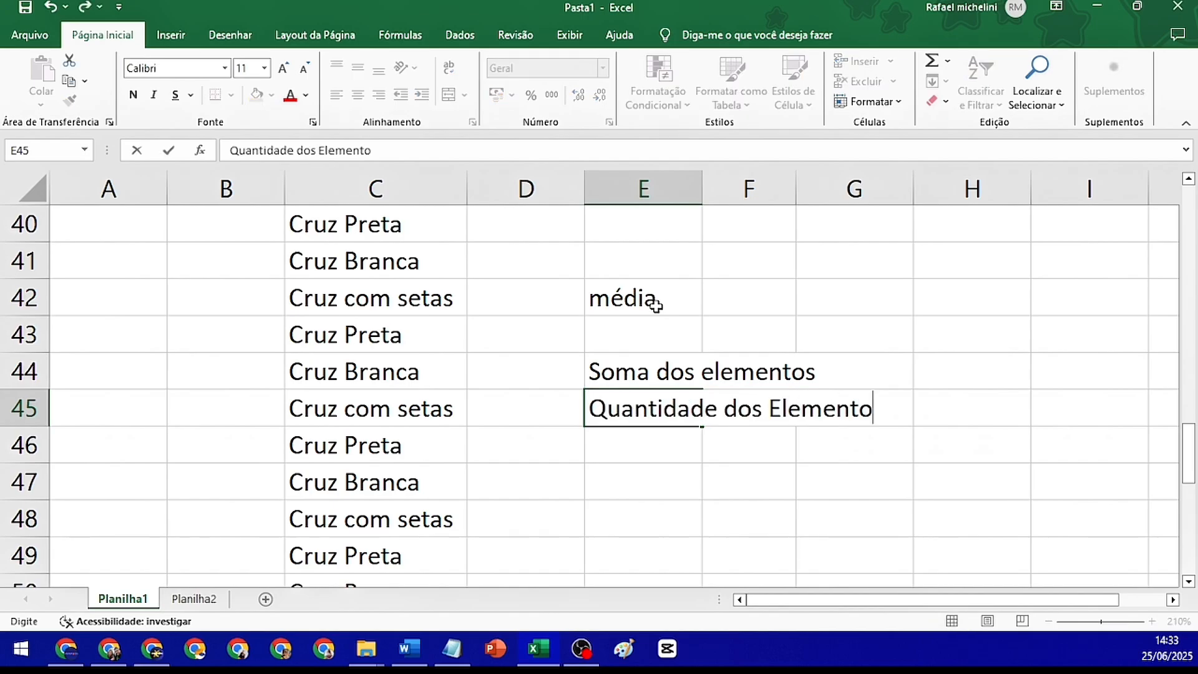
{"action": "key", "text": "Return"}
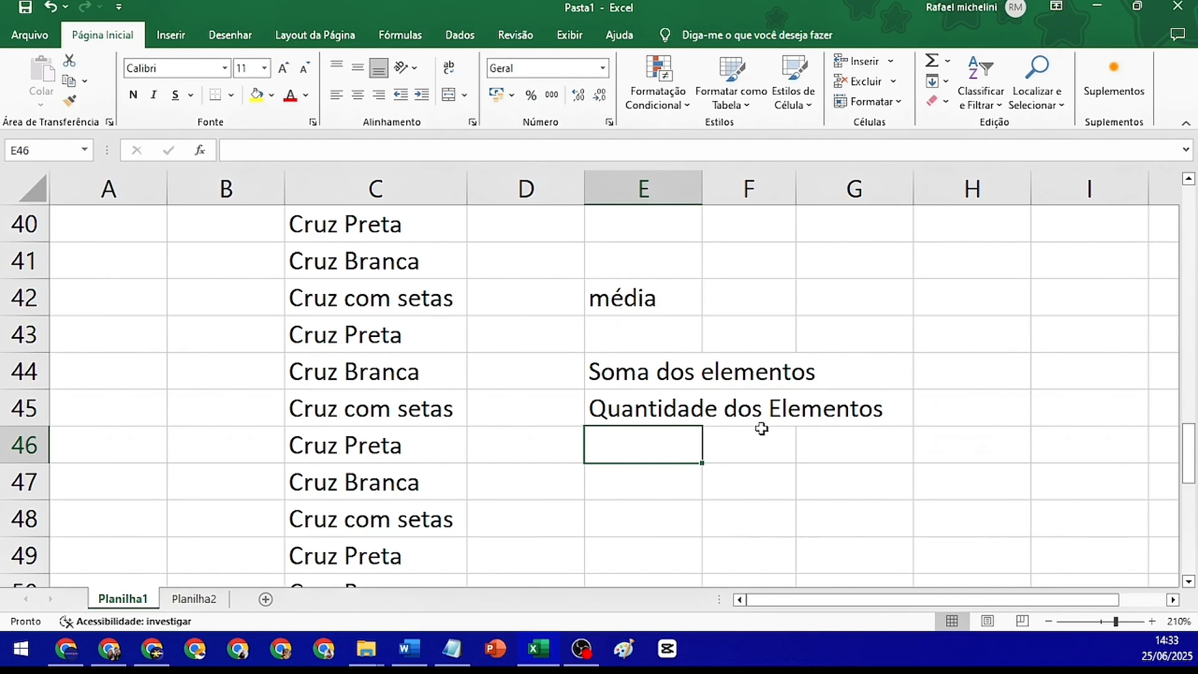
{"action": "left_click", "coordinate": [634, 297]}
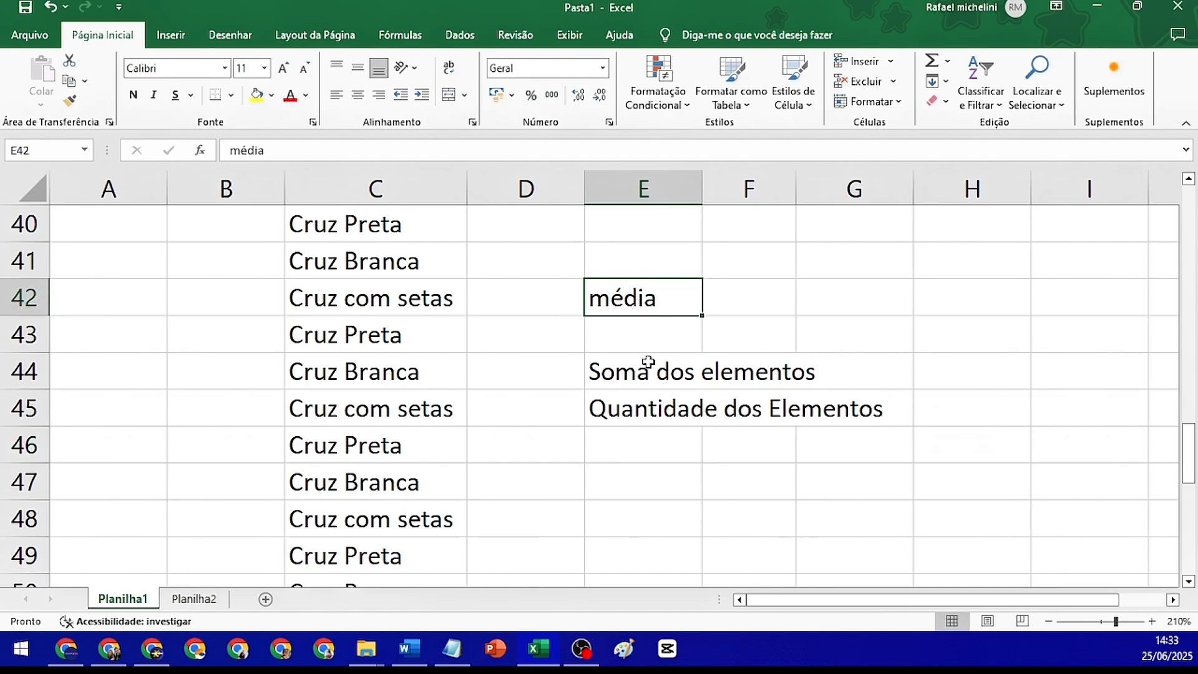
{"action": "left_click", "coordinate": [674, 372]}
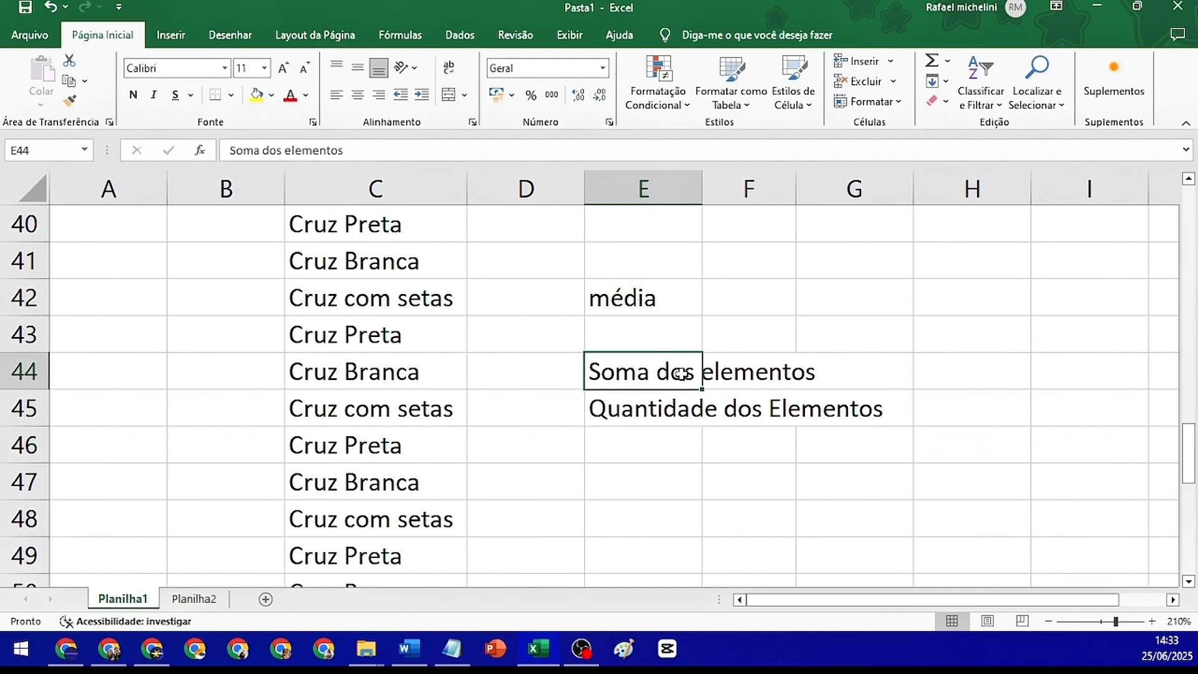
{"action": "left_click", "coordinate": [644, 399]}
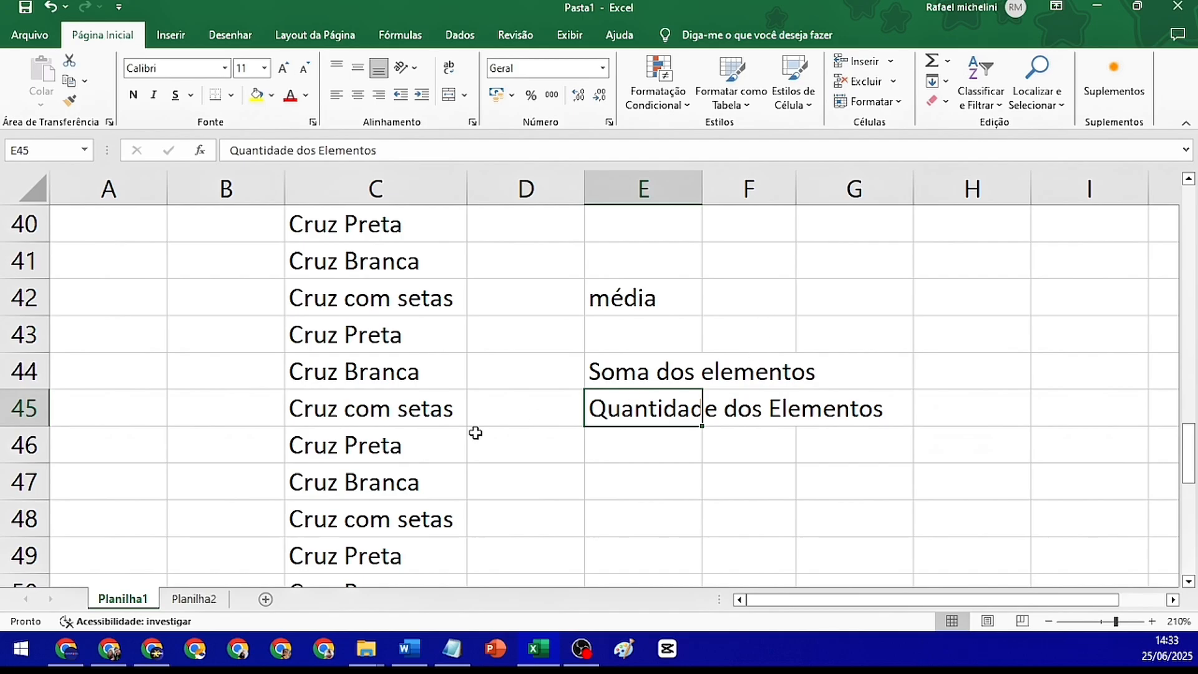
{"action": "key", "text": "alt+Tab"}
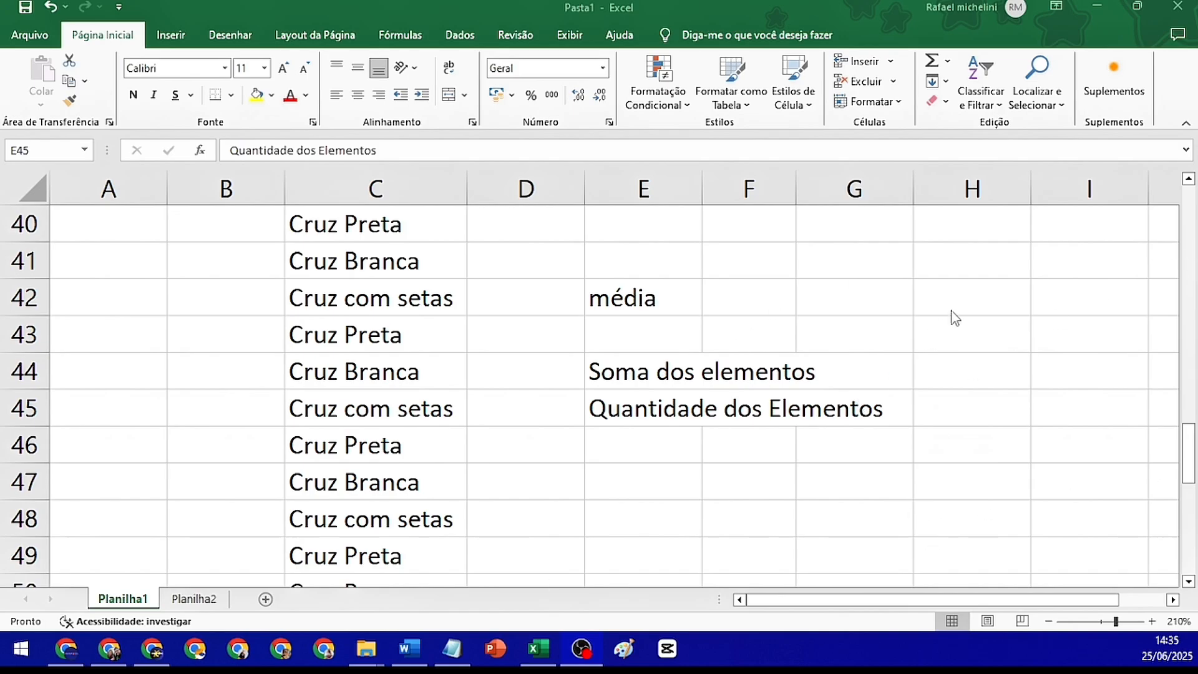
{"action": "left_click", "coordinate": [839, 264]}
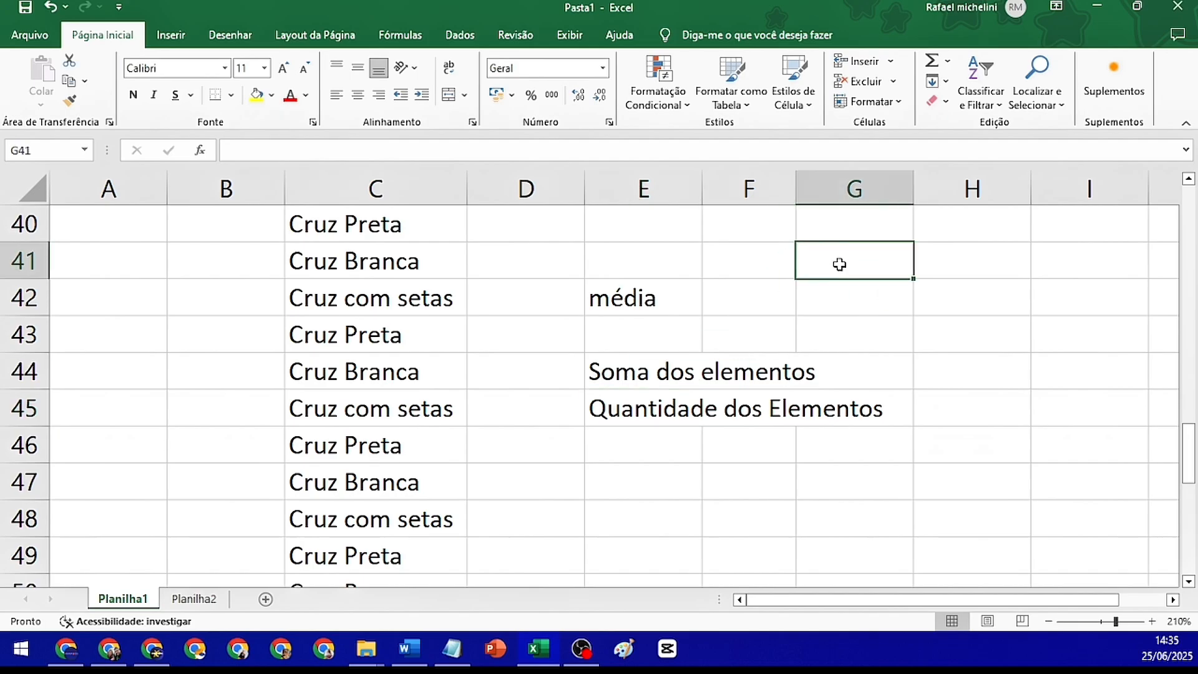
{"action": "key", "text": "Right"}
{"action": "key", "text": "Right"}
{"action": "key", "text": "Right"}
{"action": "key", "text": "Right"}
{"action": "key", "text": "Right"}
{"action": "key", "text": "Right"}
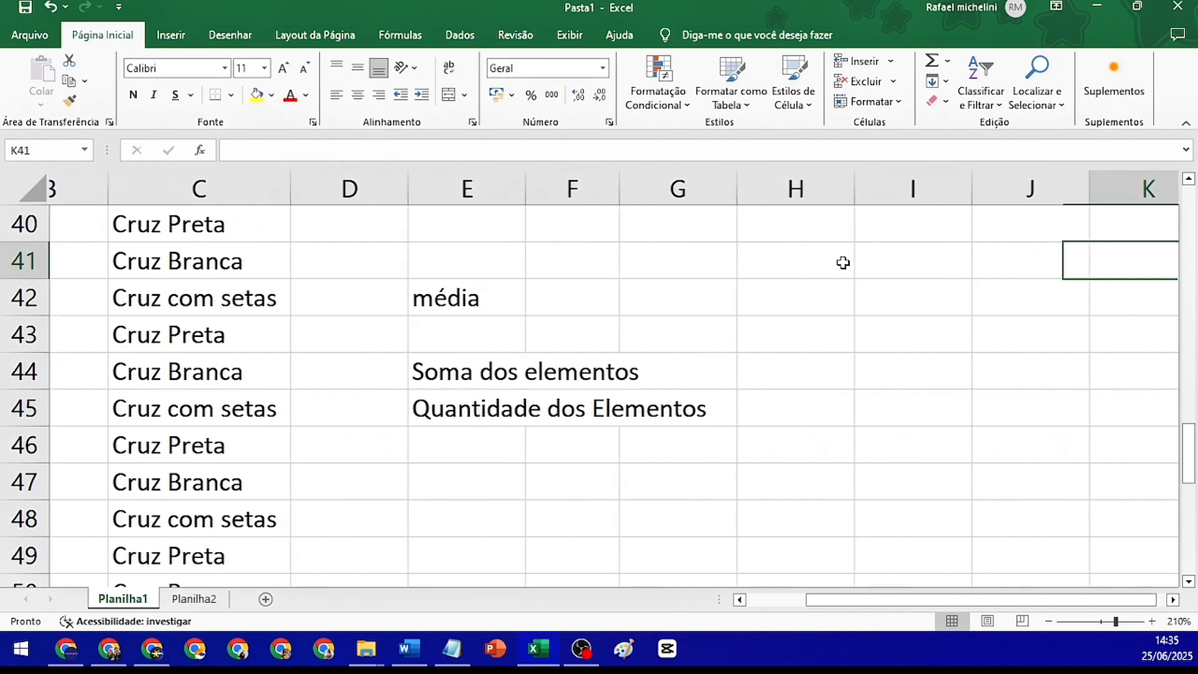
{"action": "key", "text": "Right"}
{"action": "key", "text": "Left"}
{"action": "key", "text": "Left"}
{"action": "key", "text": "Left"}
{"action": "key", "text": "Left"}
{"action": "key", "text": "Left"}
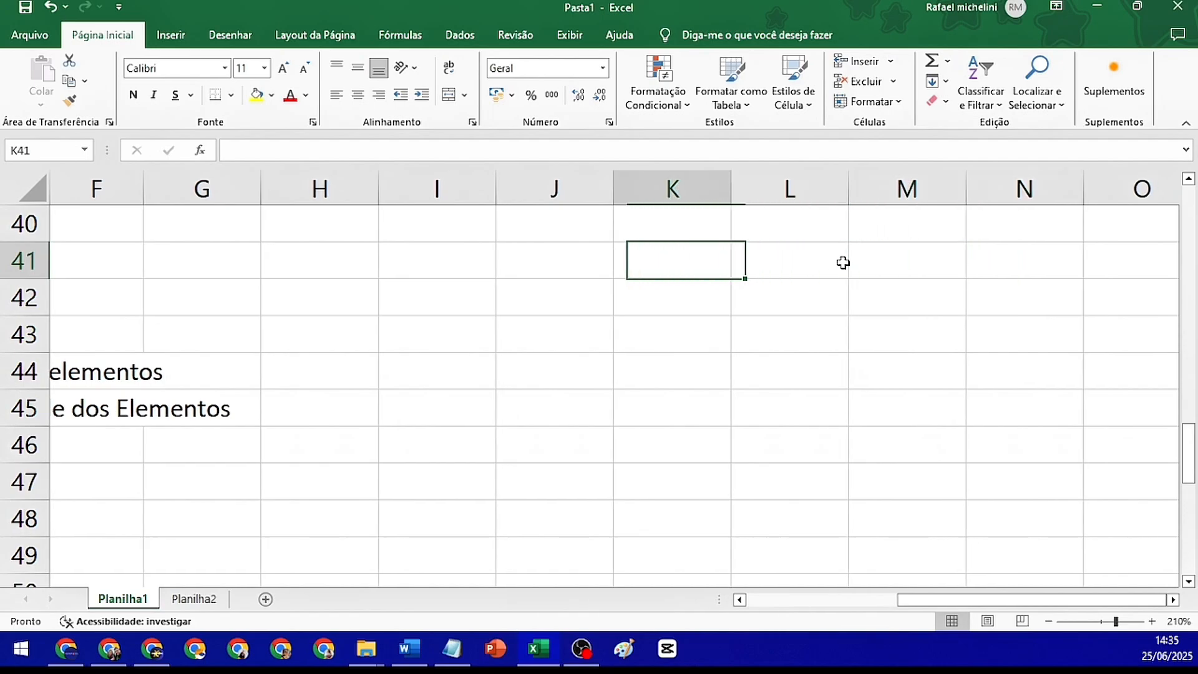
Enter the value 5 in each of the cells H42, I42, J42 and K42
{"action": "key", "text": "Left"}
{"action": "key", "text": "Down"}
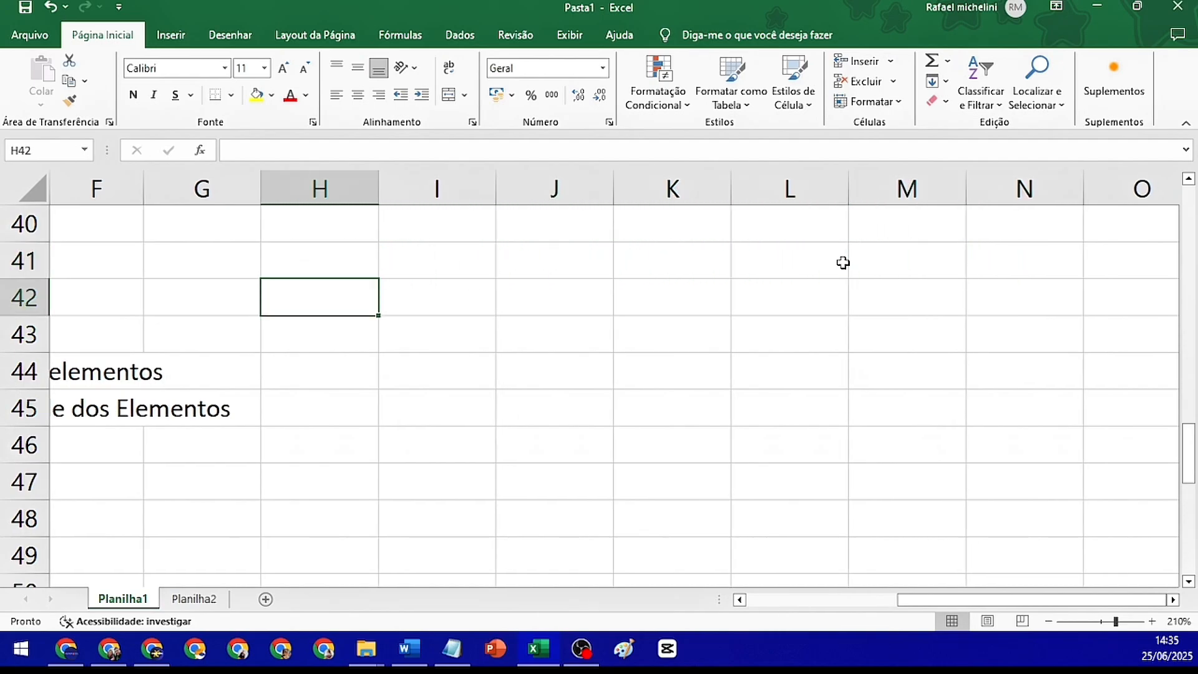
{"action": "type", "text": "5"}
{"action": "key", "text": "Right"}
{"action": "type", "text": "5"}
{"action": "key", "text": "Right"}
{"action": "type", "text": "5"}
{"action": "key", "text": "Right"}
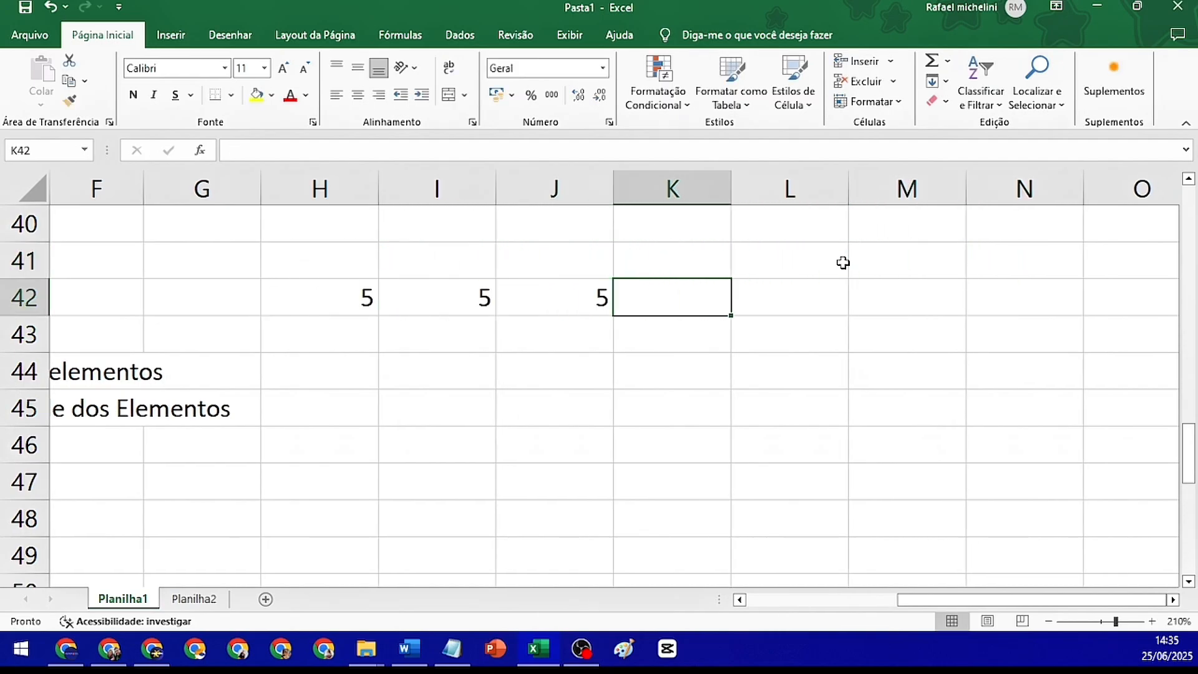
{"action": "type", "text": "5"}
{"action": "key", "text": "Right"}
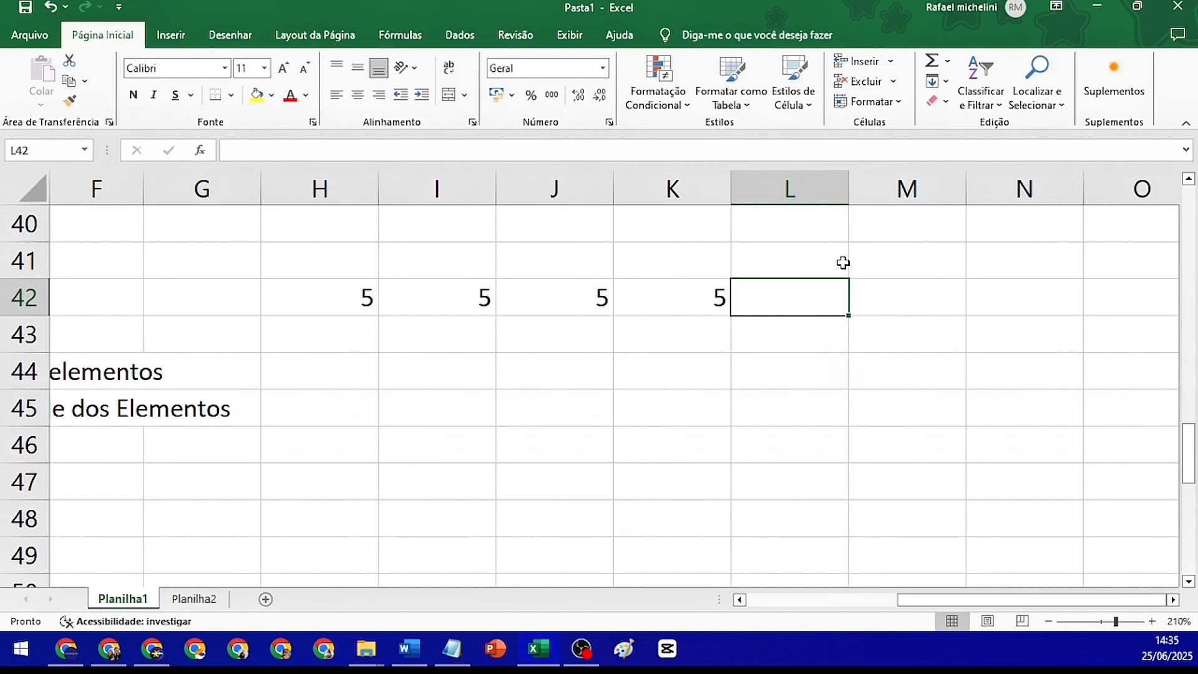
Calculate the average of the row in cell L42 with =MÉDIA(H42:K42)
{"action": "type", "text": "=média"}
{"action": "key", "text": "Tab"}
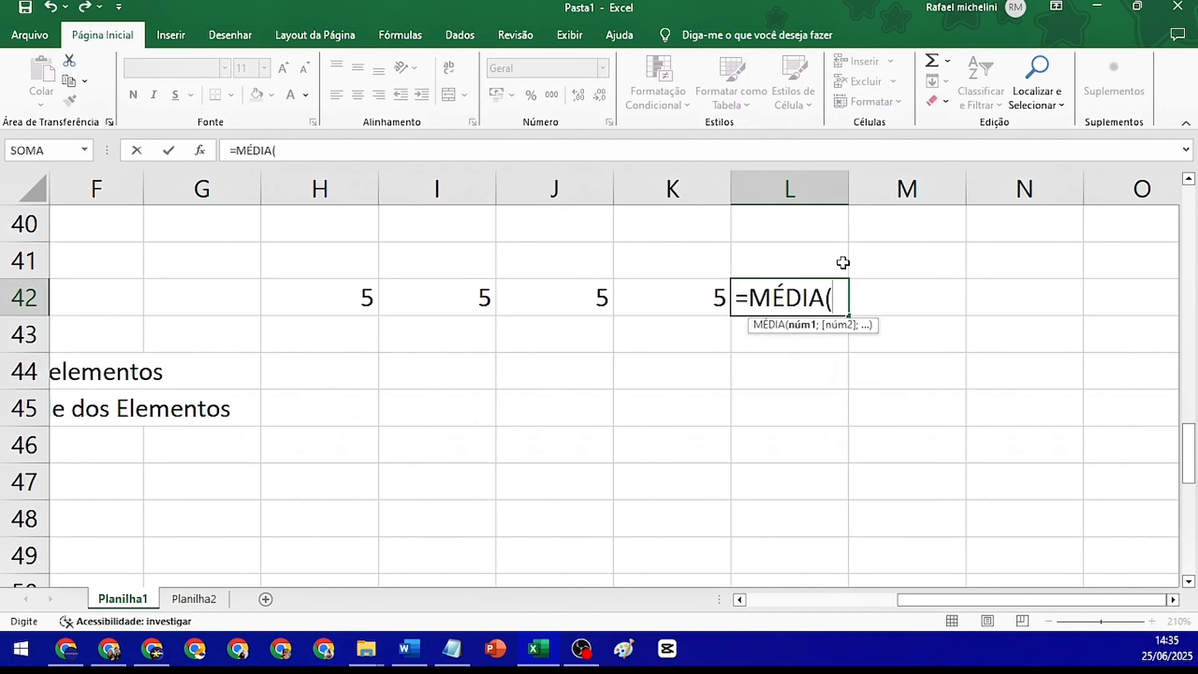
{"action": "left_click_drag", "start_coordinate": [327, 303], "coordinate": [657, 285]}
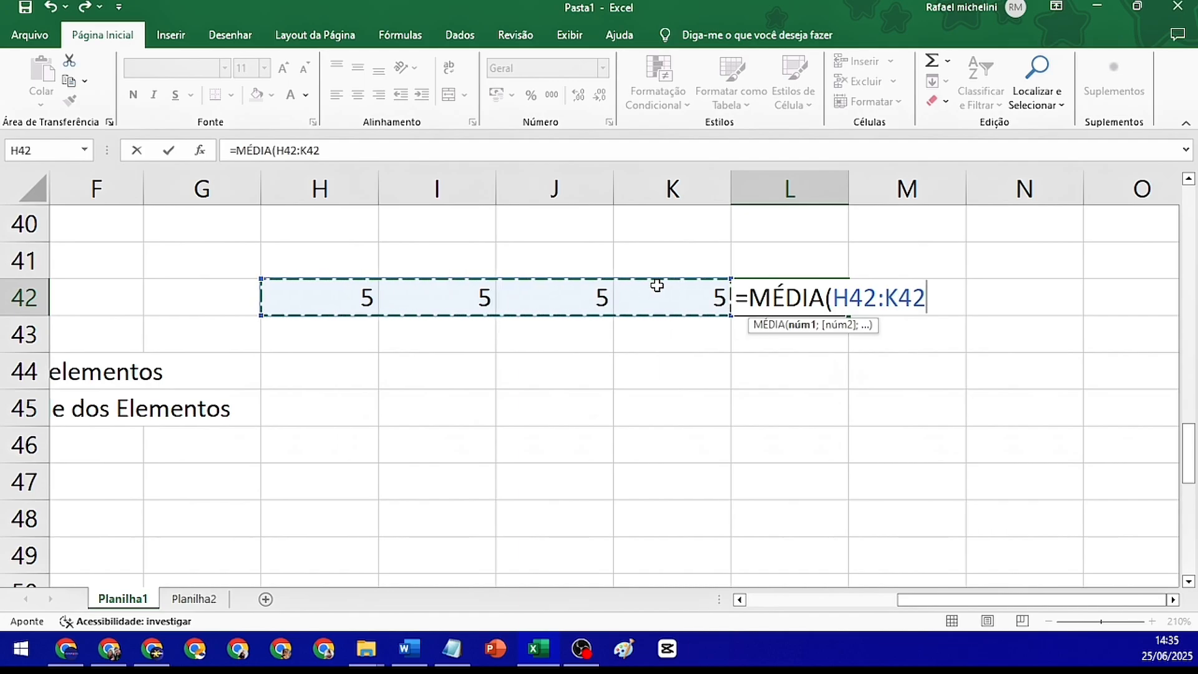
{"action": "key", "text": "Return"}
{"action": "left_click", "coordinate": [822, 282]}
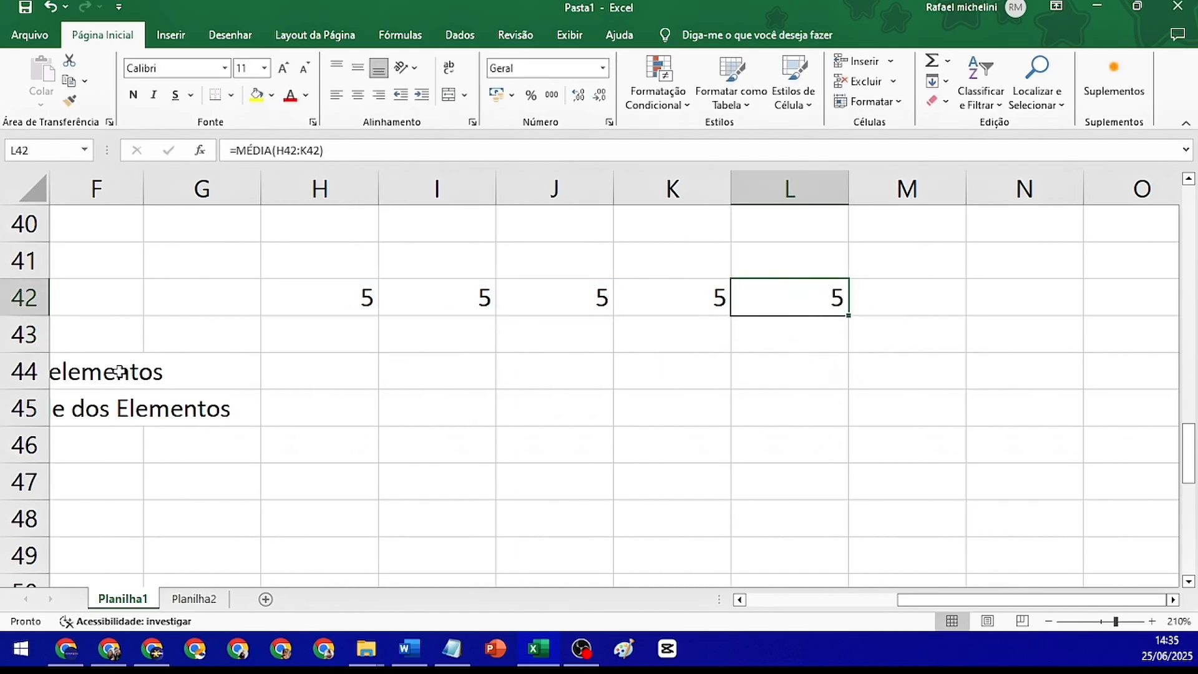
Sum the row's elements in cell K44 with the formula =SOMA(H42:K42)
{"action": "left_click", "coordinate": [642, 372]}
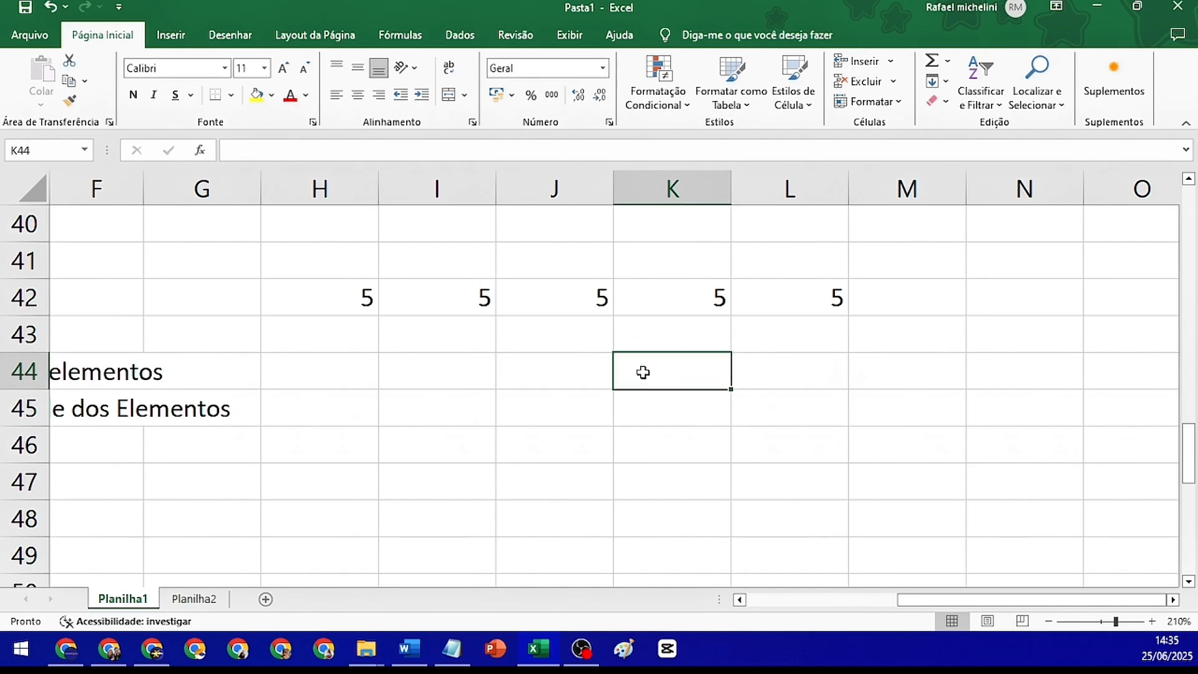
{"action": "type", "text": "=soma"}
{"action": "key", "text": "Tab"}
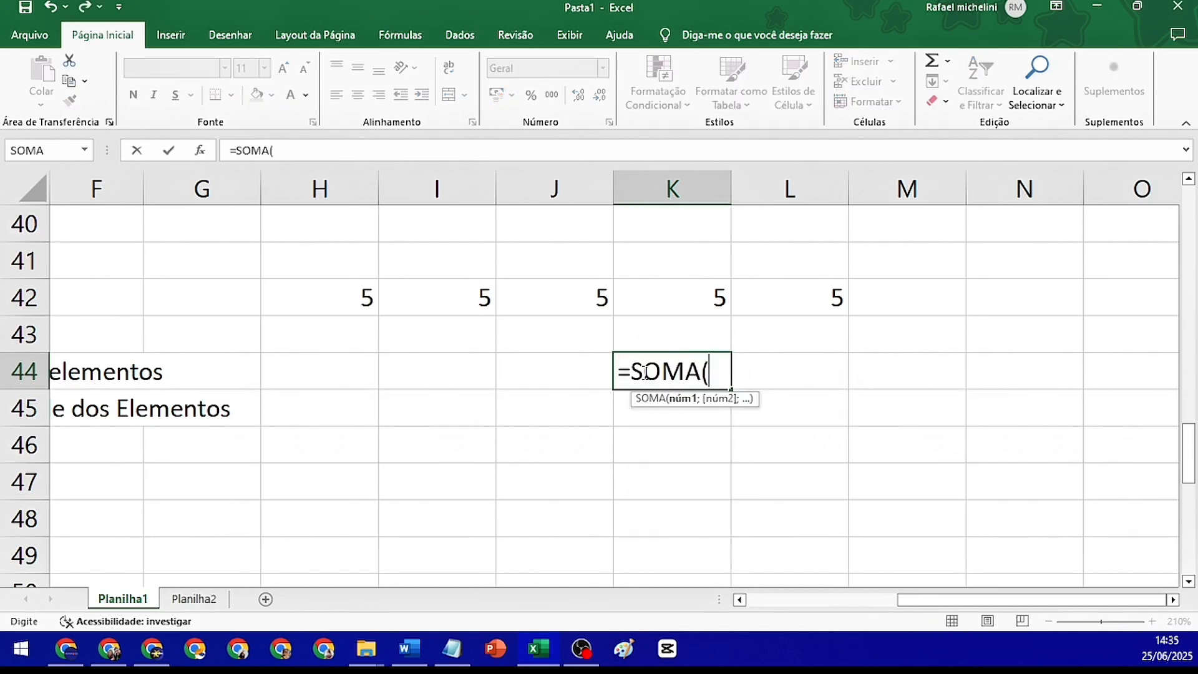
{"action": "left_click_drag", "start_coordinate": [345, 300], "coordinate": [719, 298]}
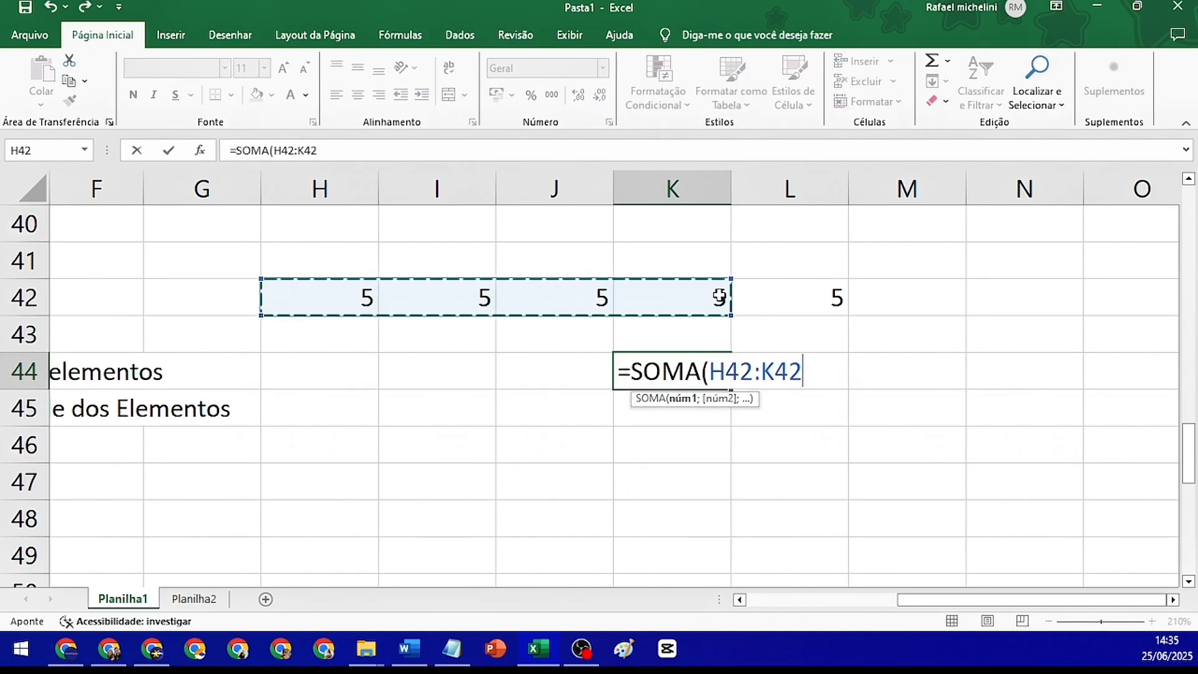
{"action": "key", "text": "Return"}
Count the row's elements in cell K45 with the formula =CONT.VALORES(H42:K42)
{"action": "type", "text": "=cont"}
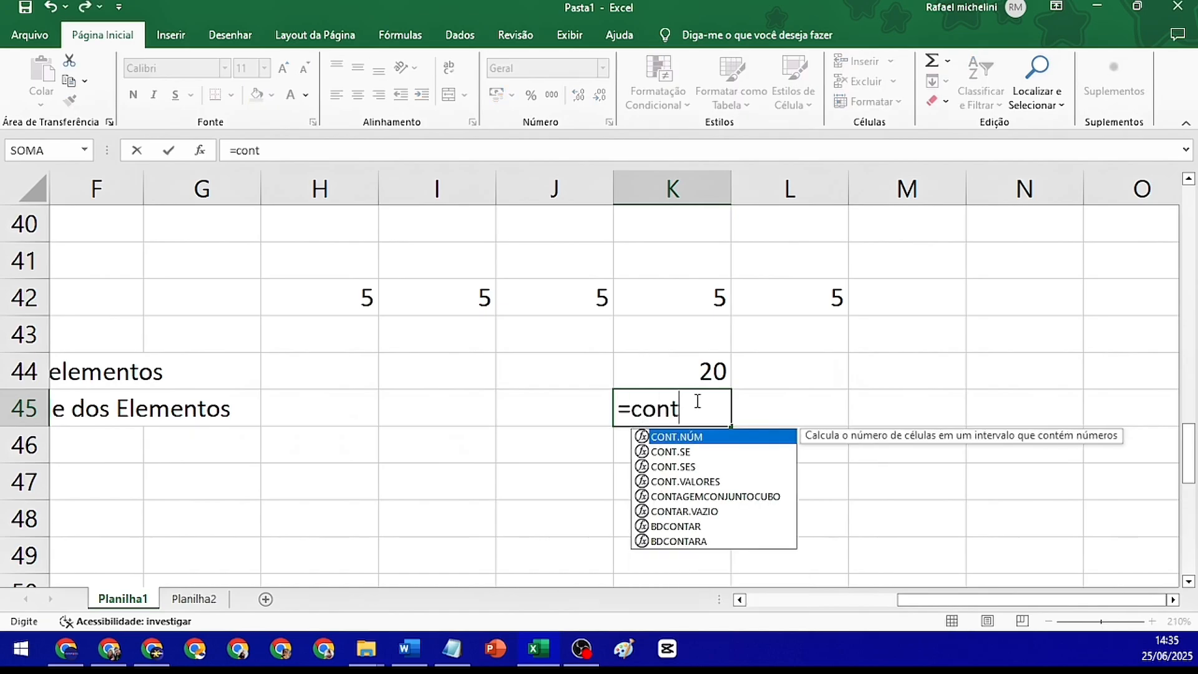
{"action": "key", "text": "Tab"}
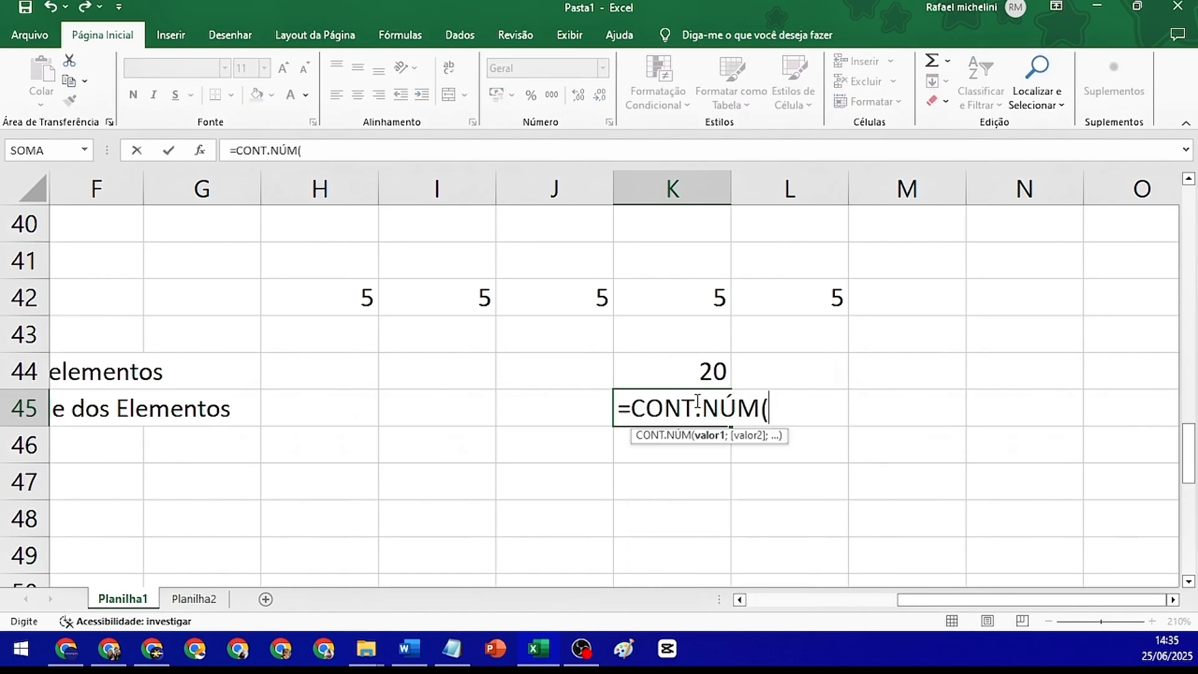
{"action": "key", "text": "BackSpace"}
{"action": "key", "text": "BackSpace"}
{"action": "key", "text": "BackSpace"}
{"action": "key", "text": "BackSpace"}
{"action": "type", "text": "v"}
{"action": "key", "text": "Tab"}
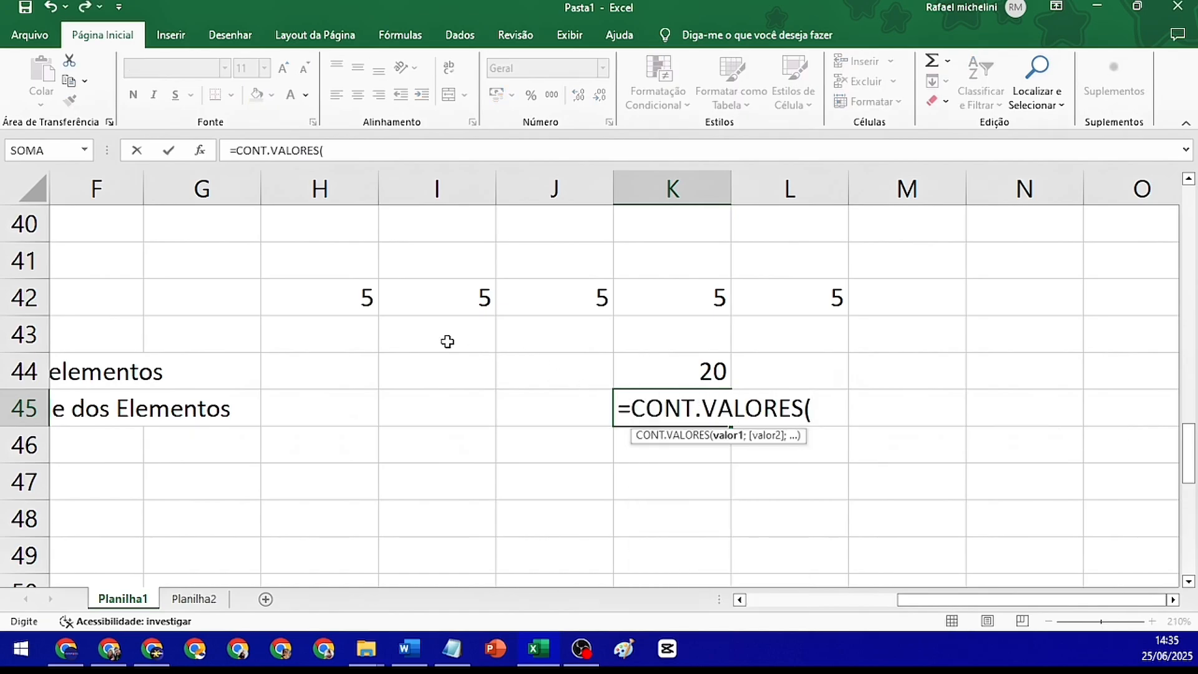
{"action": "left_click_drag", "start_coordinate": [355, 298], "coordinate": [626, 292]}
{"action": "key", "text": "Return"}
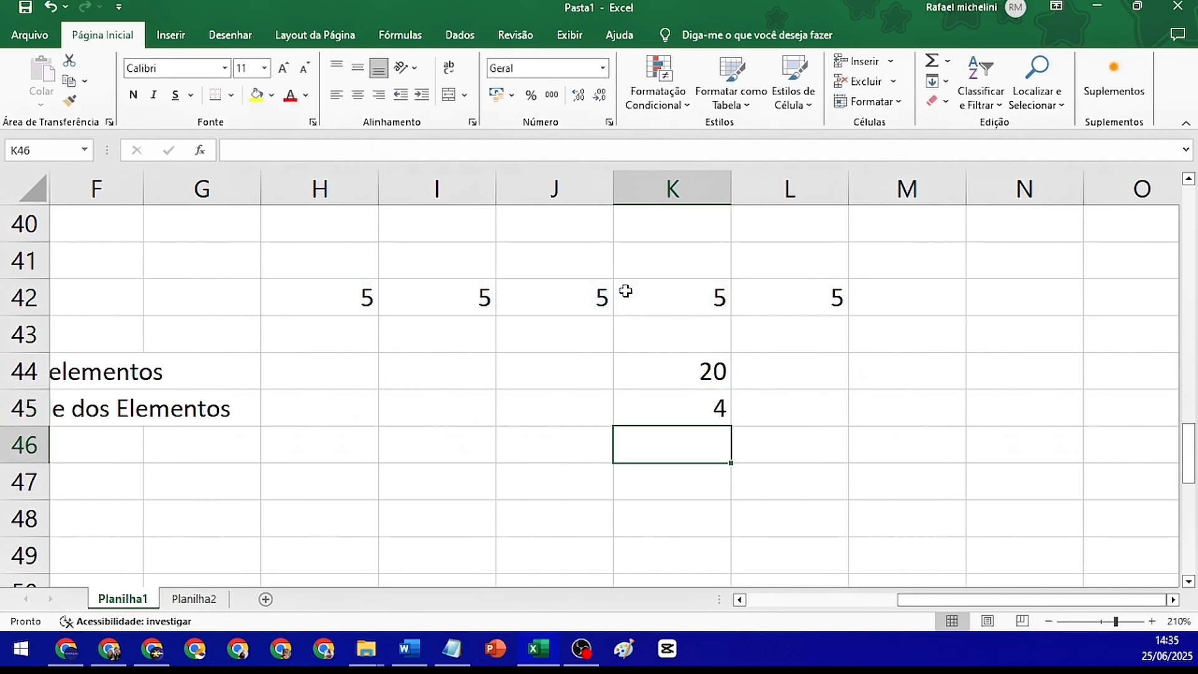
Calculate the average manually in cell L44 by dividing the sum by the count with =K44/K45
{"action": "left_click", "coordinate": [819, 374]}
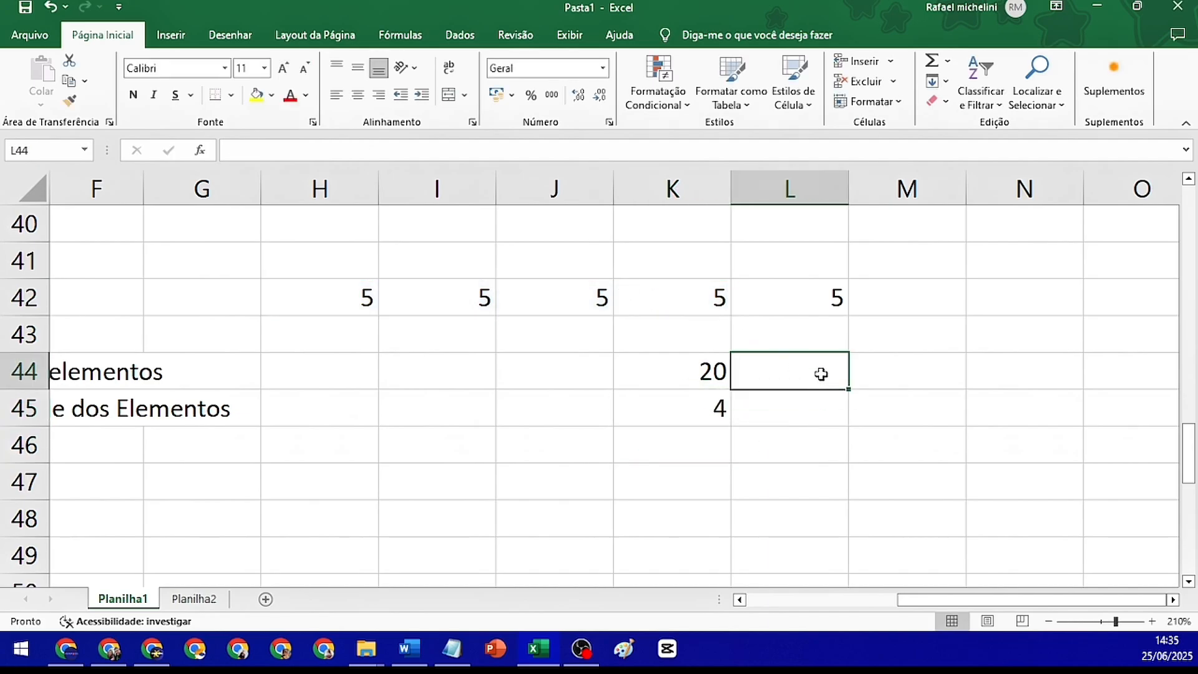
{"action": "type", "text": "="}
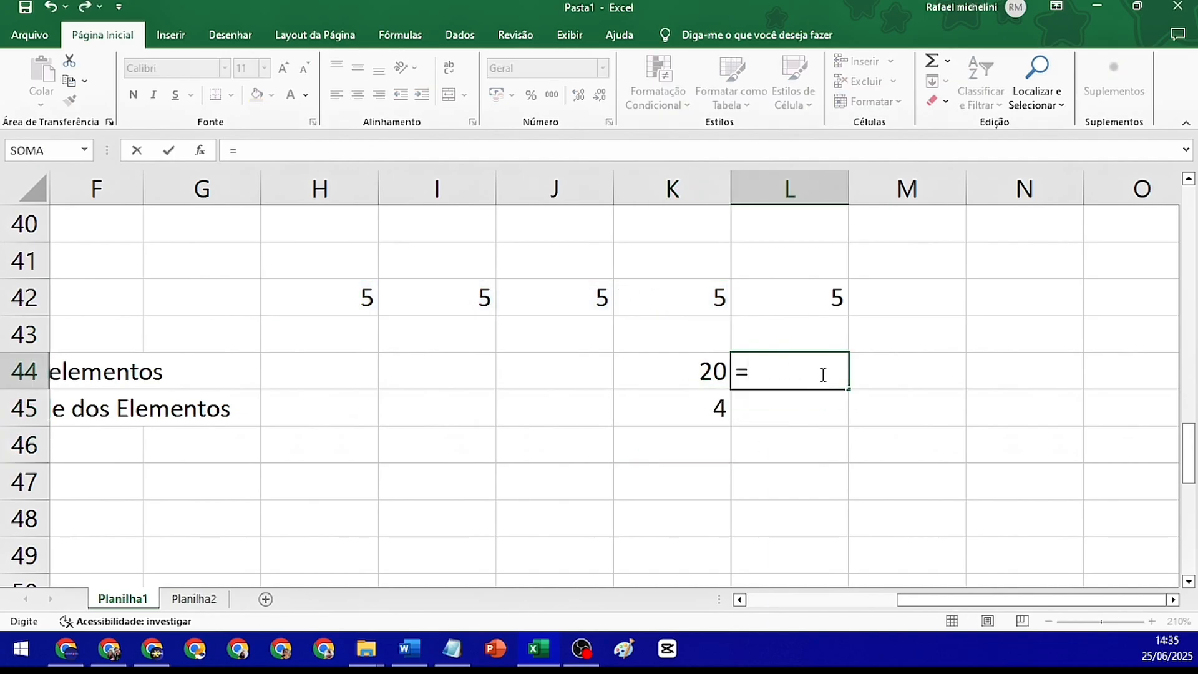
{"action": "left_click", "coordinate": [653, 382]}
{"action": "type", "text": "/"}
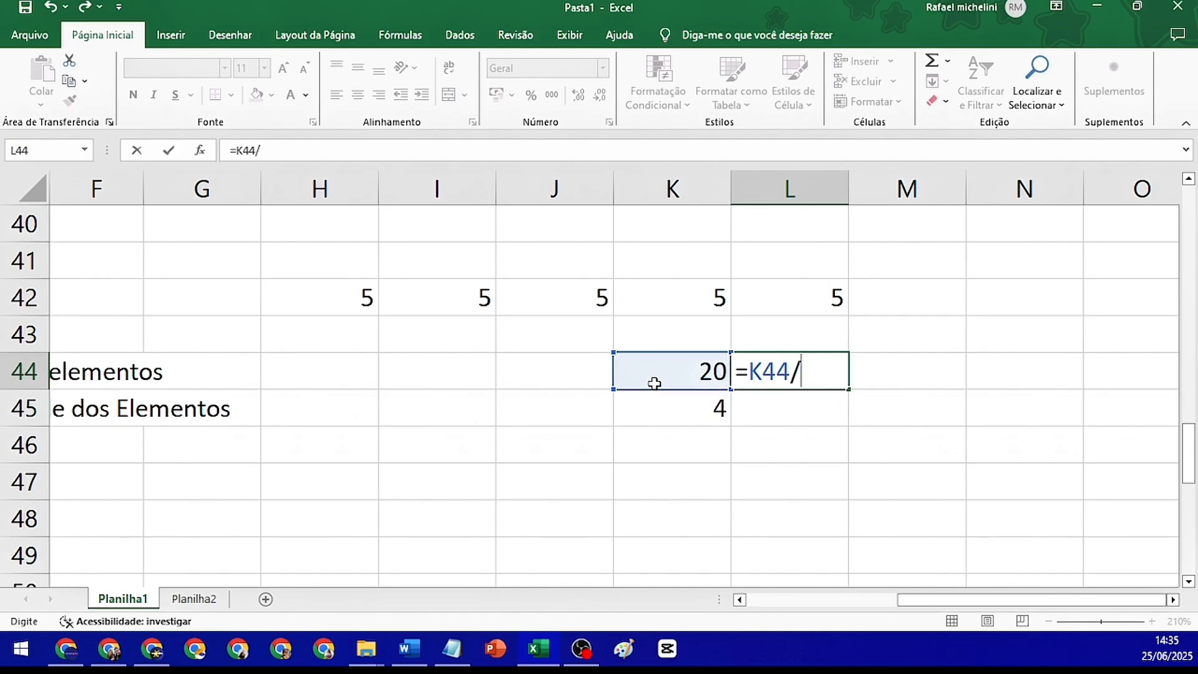
{"action": "left_click", "coordinate": [681, 411]}
{"action": "key", "text": "Return"}
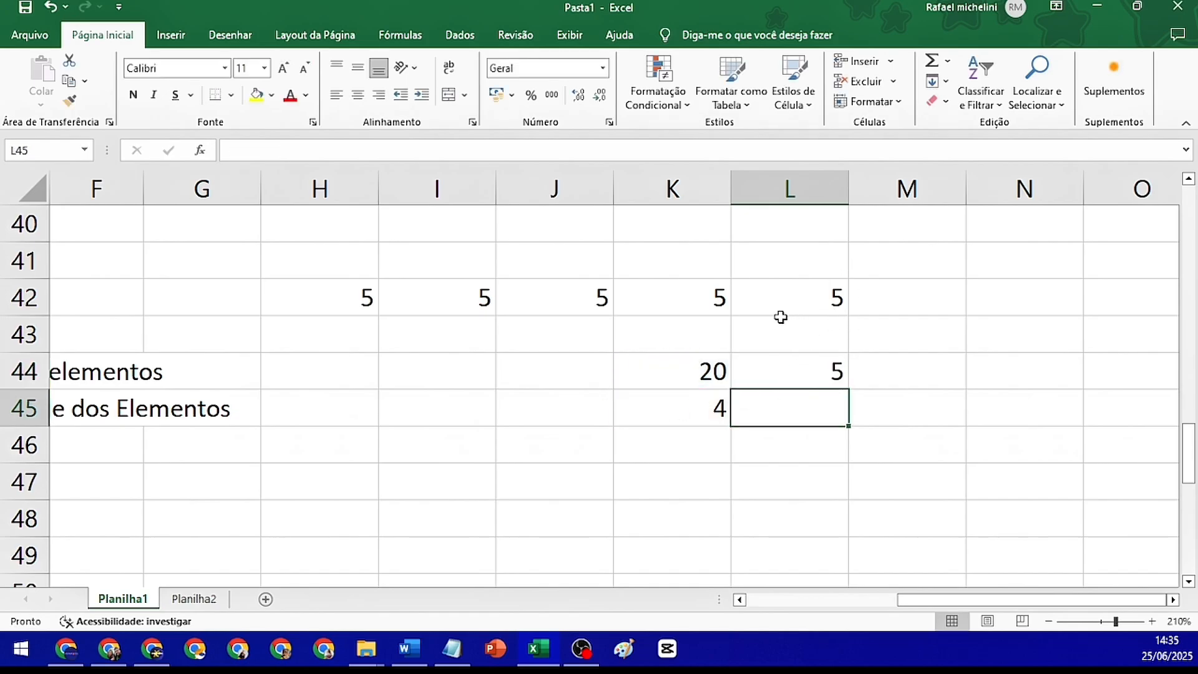
Change the value in cell I42 to 7 and the value in J42 to 12
{"action": "left_click", "coordinate": [481, 305]}
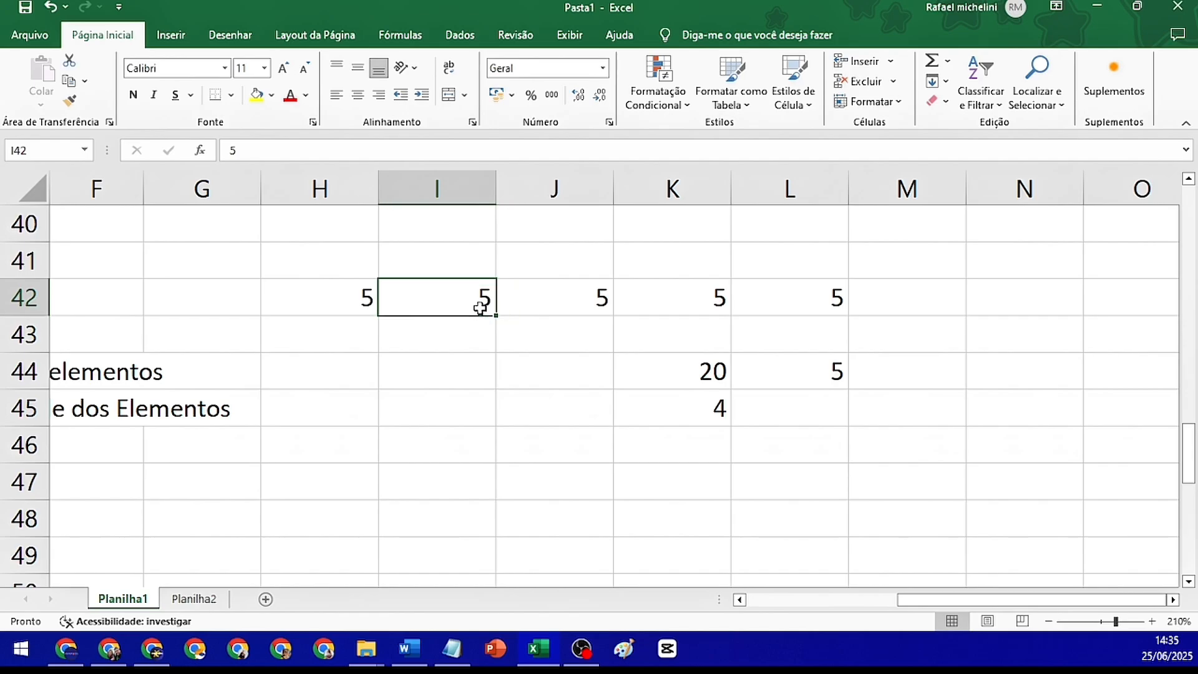
{"action": "type", "text": "7"}
{"action": "key", "text": "Return"}
{"action": "left_click", "coordinate": [552, 303]}
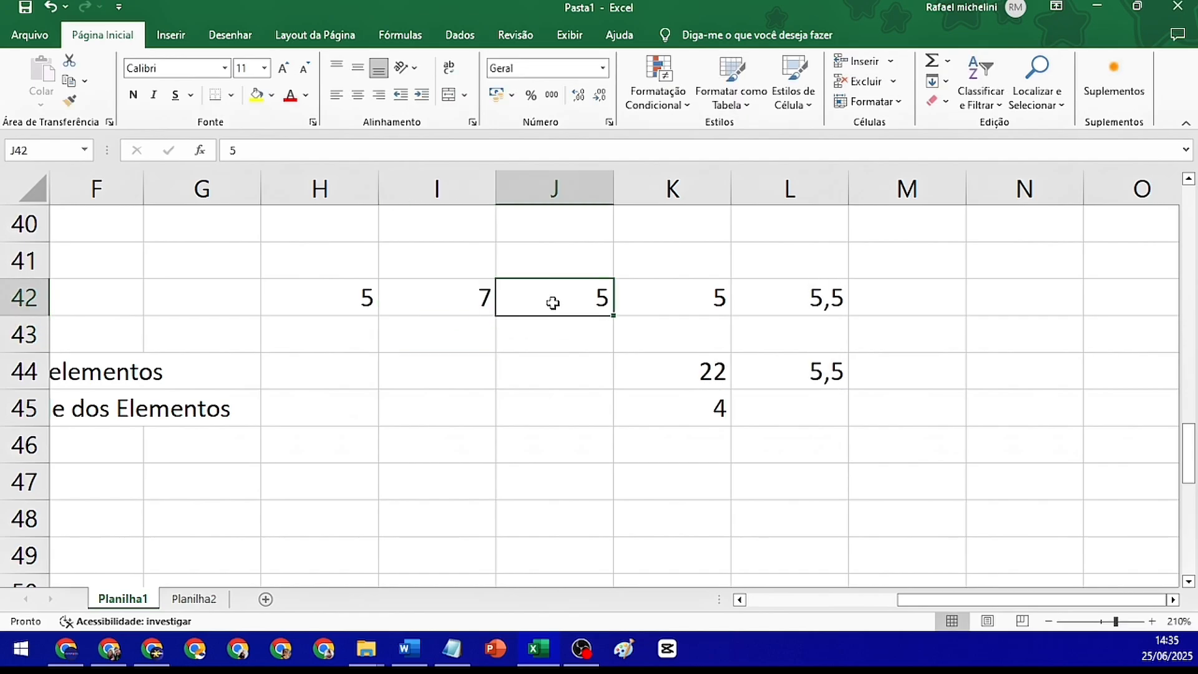
{"action": "type", "text": "12"}
{"action": "key", "text": "Return"}
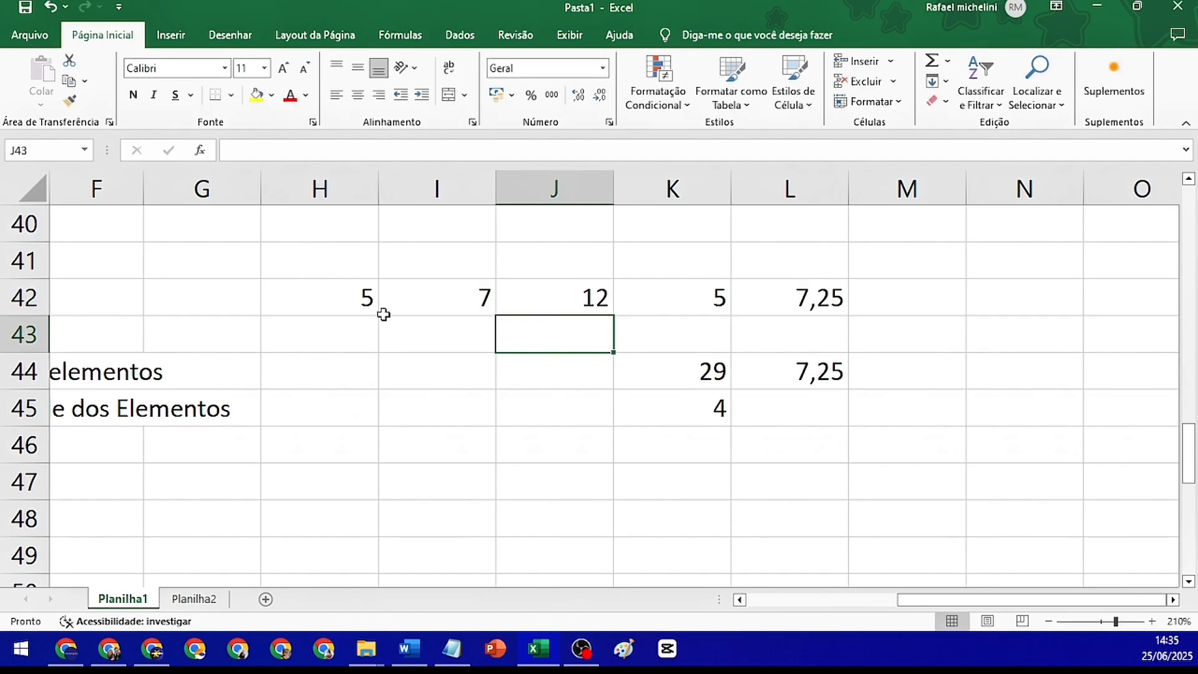
Clear cell K42, and check the remaining row values against the sum and count formulas in K44 and K45
{"action": "left_click", "coordinate": [696, 296]}
{"action": "key", "text": "Delete"}
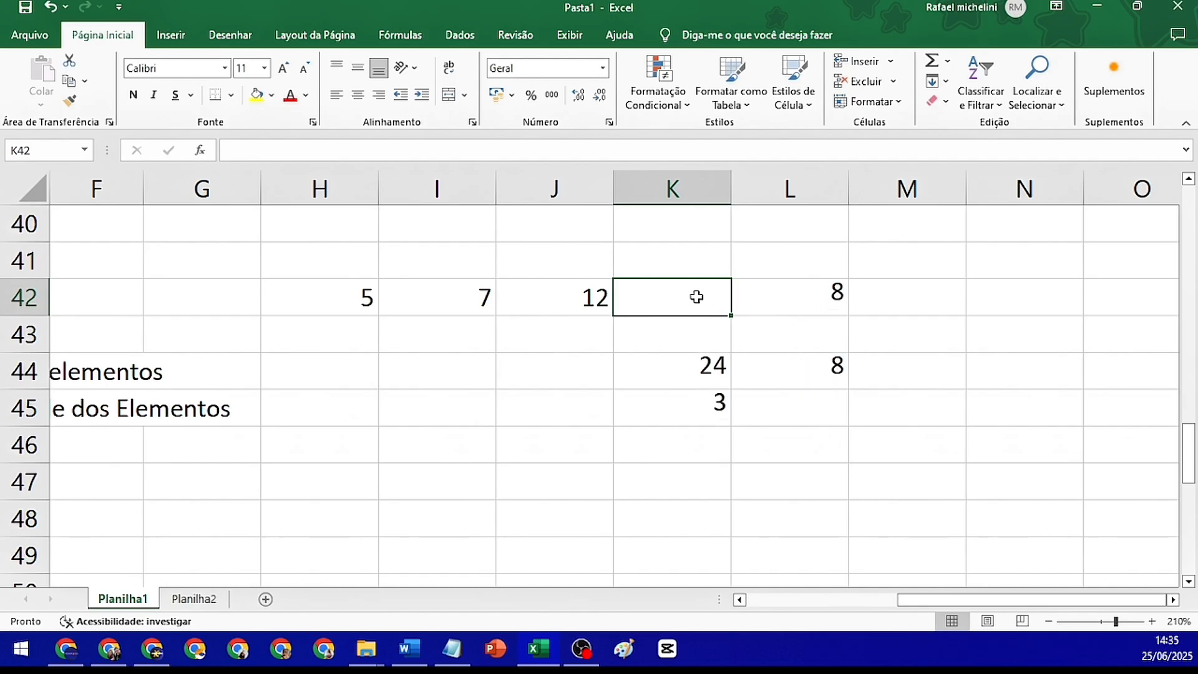
{"action": "left_click_drag", "start_coordinate": [366, 297], "coordinate": [581, 298]}
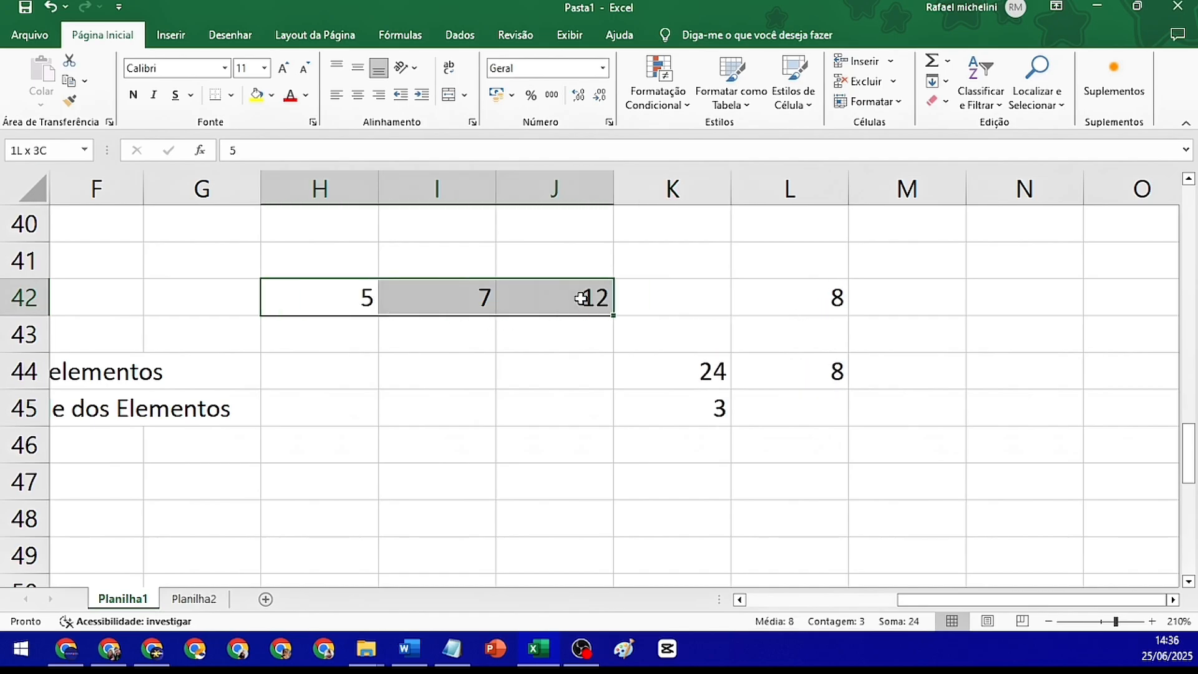
{"action": "left_click", "coordinate": [709, 363]}
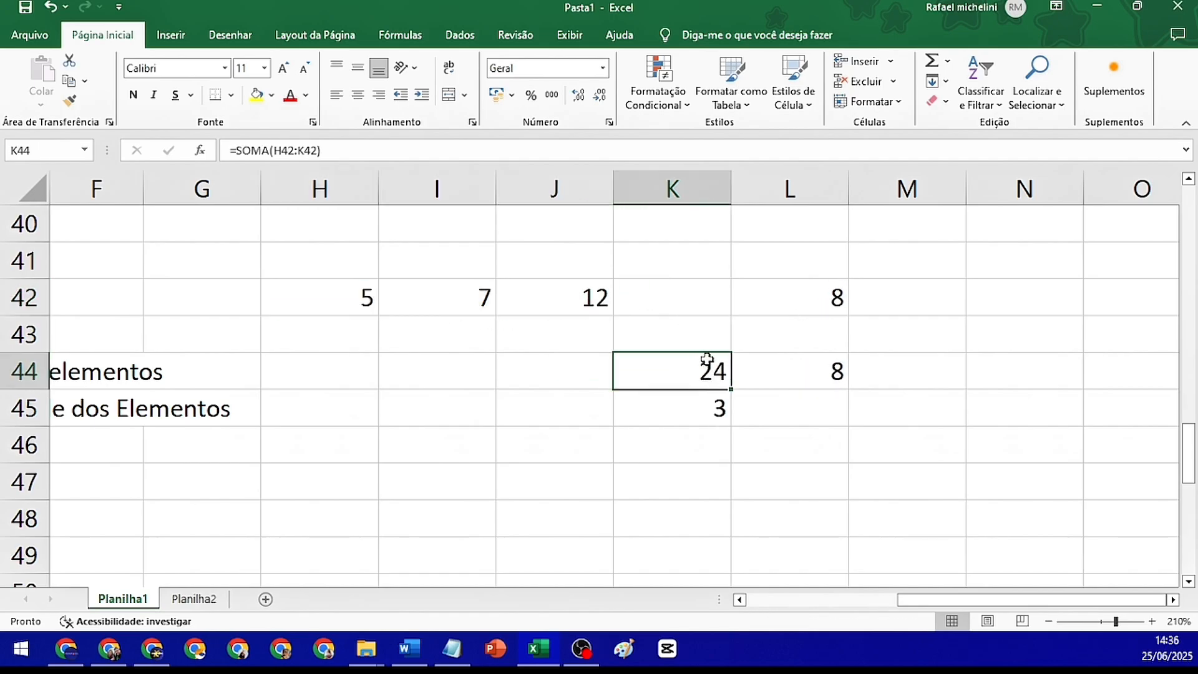
{"action": "left_click", "coordinate": [711, 394]}
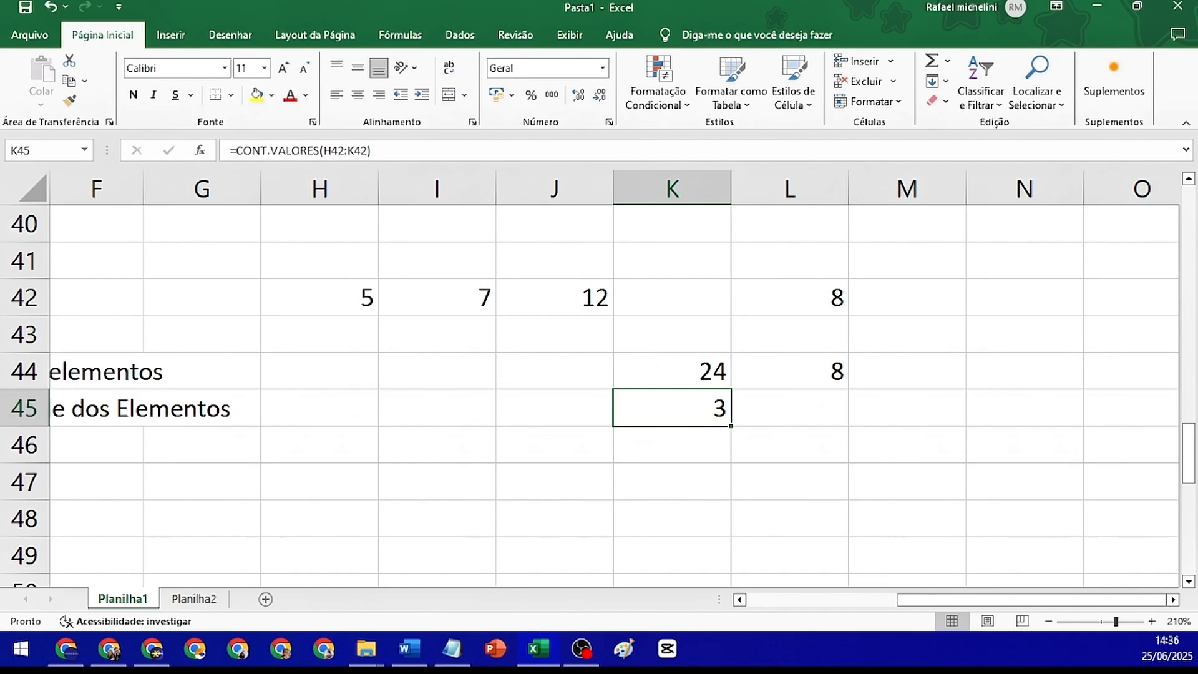
Open the Localizar e substituir dialog and set the search scope to Pasta de trabalho
{"action": "key", "text": "alt+Tab"}
{"action": "left_click", "coordinate": [479, 468]}
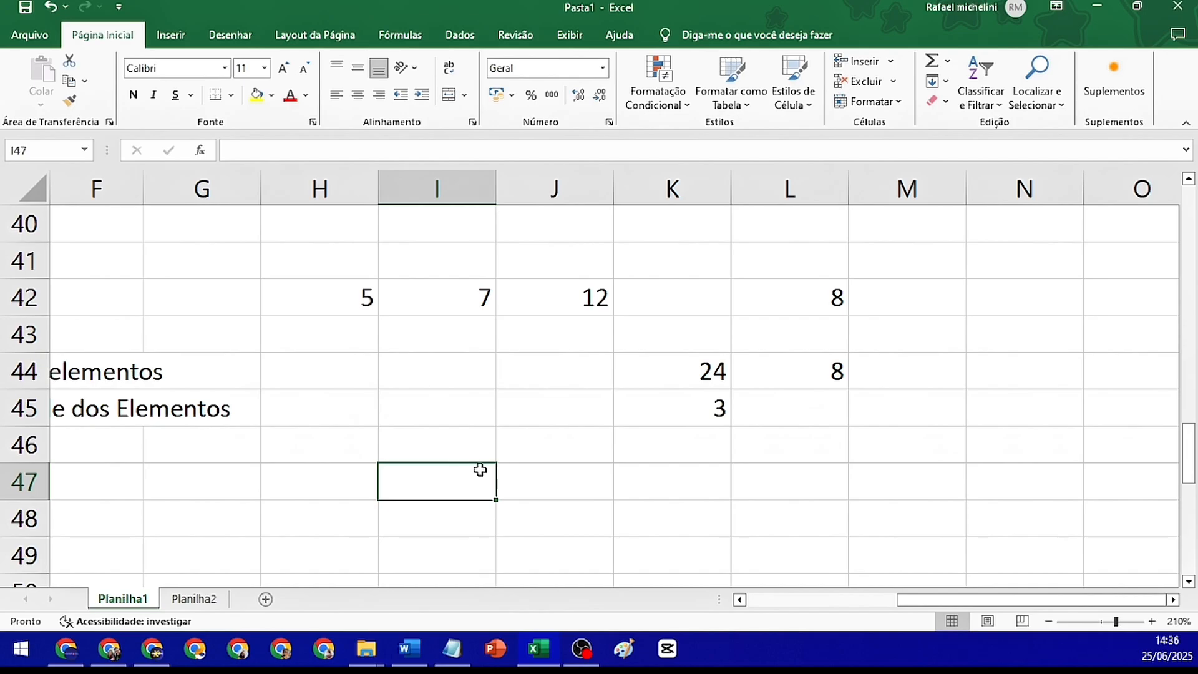
{"action": "key", "text": "ctrl+l"}
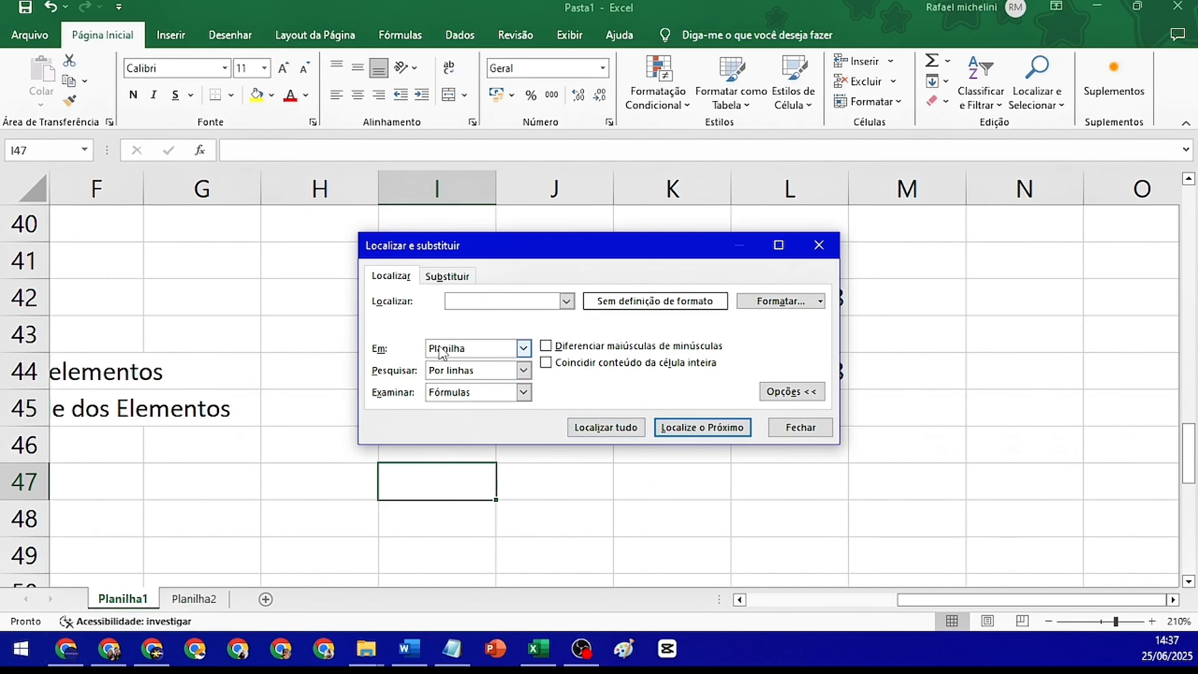
{"action": "left_click", "coordinate": [499, 354]}
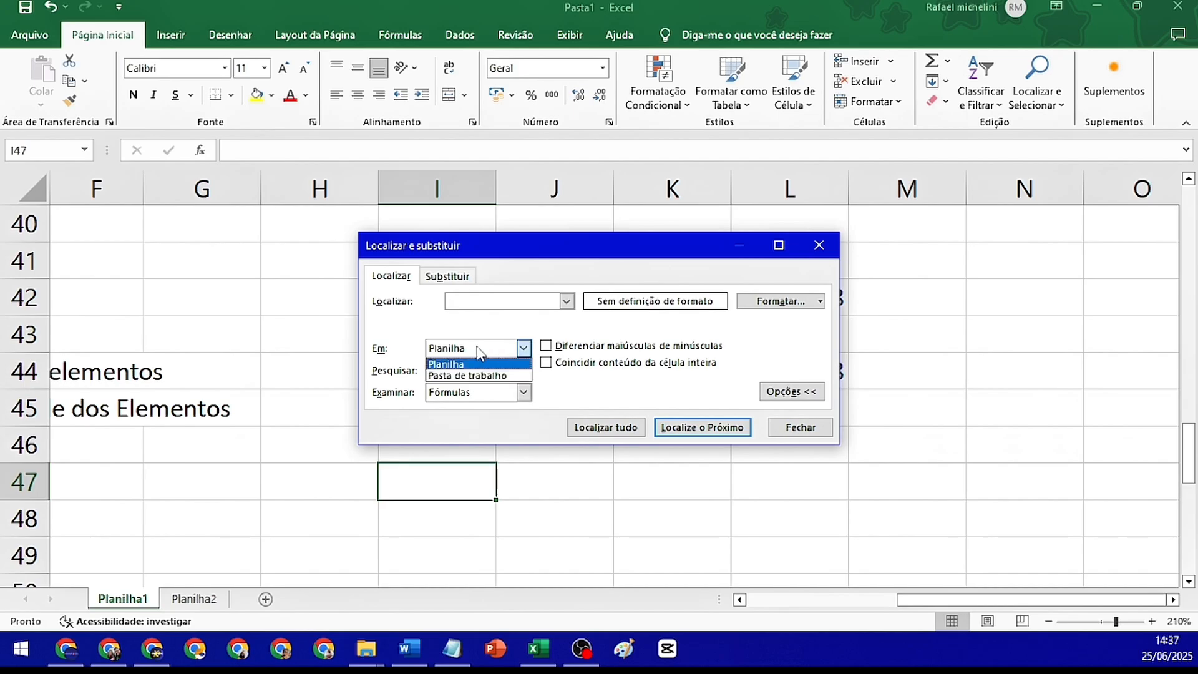
{"action": "left_click", "coordinate": [469, 376]}
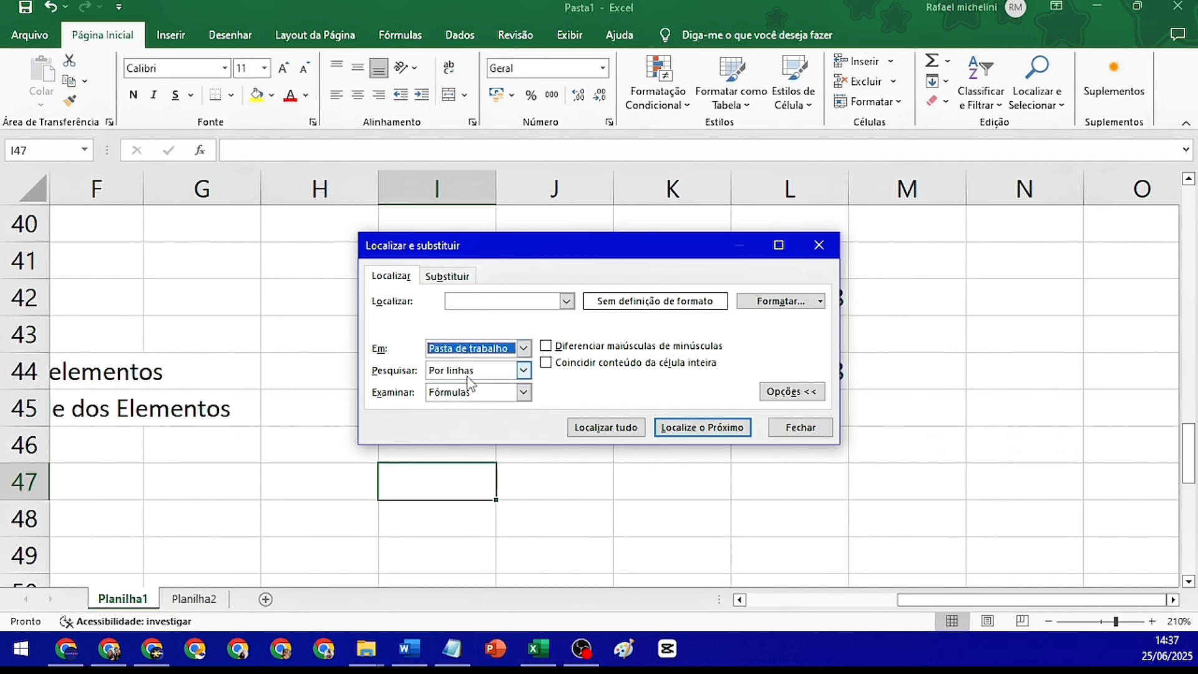